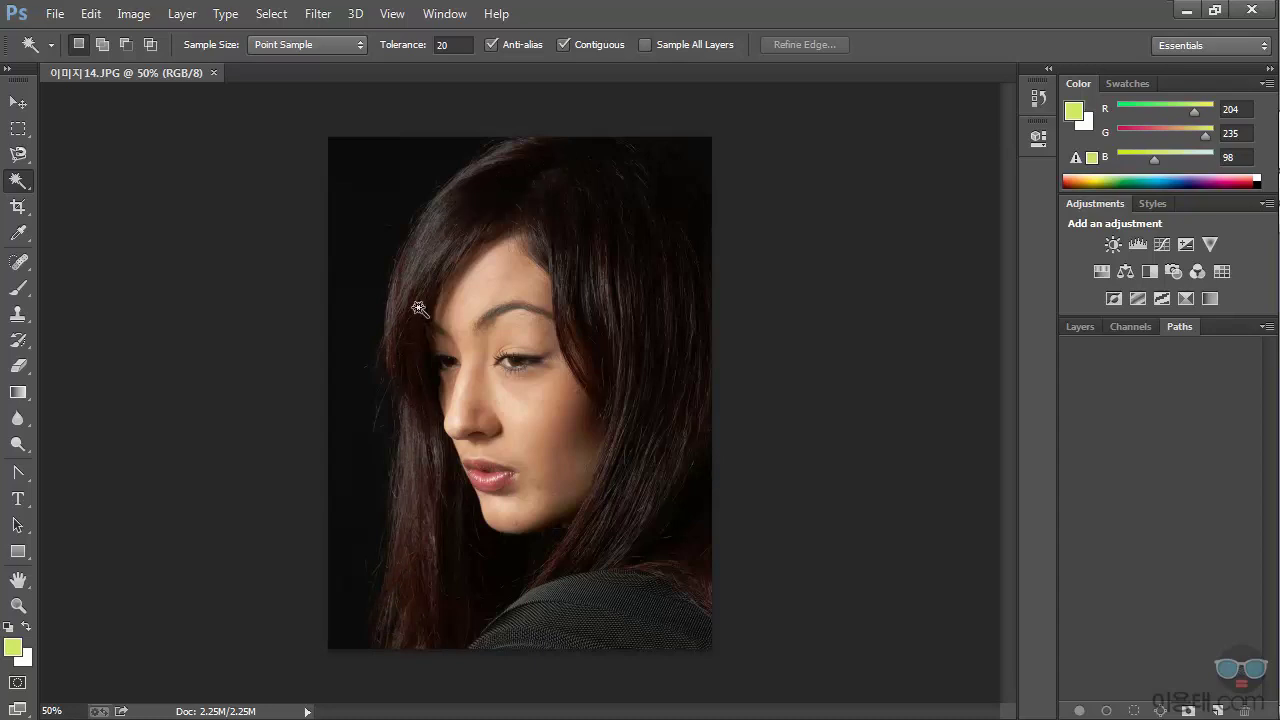
Try selecting the black background beside the hair with the Magic Wand, inspect the selection edge, and deselect it.
click(20, 176)
right_click(17, 181)
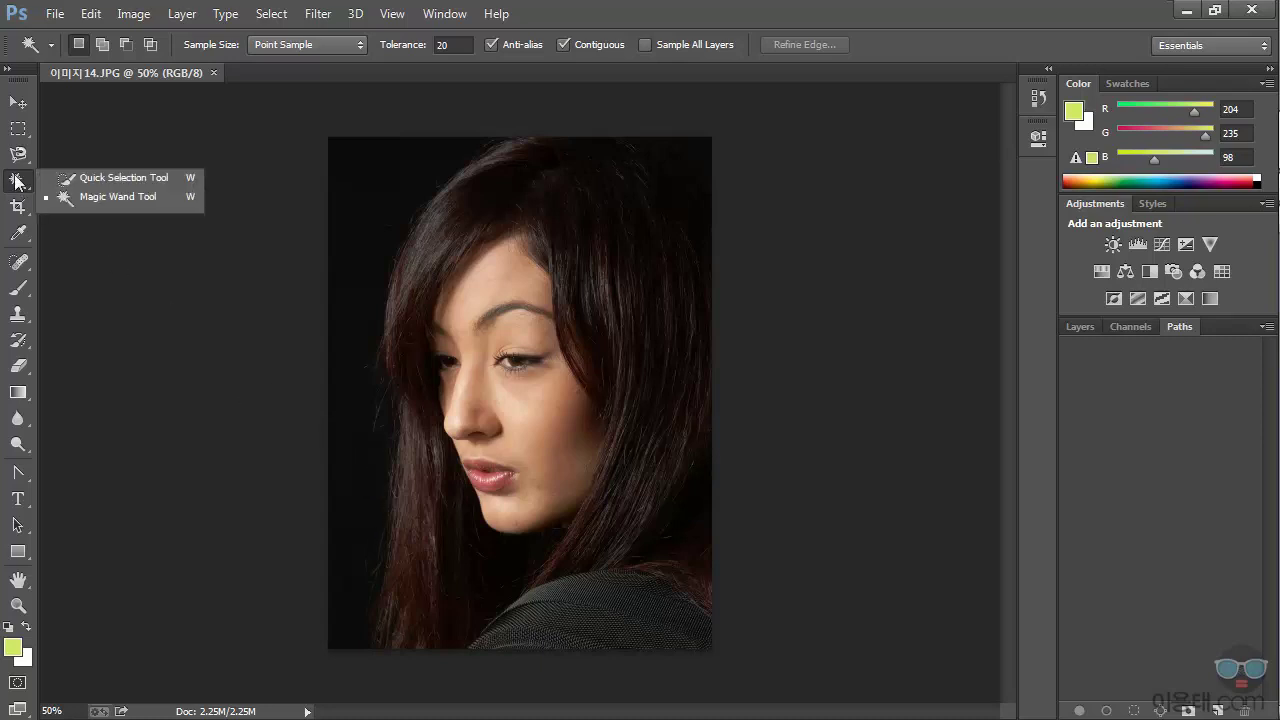
click(114, 197)
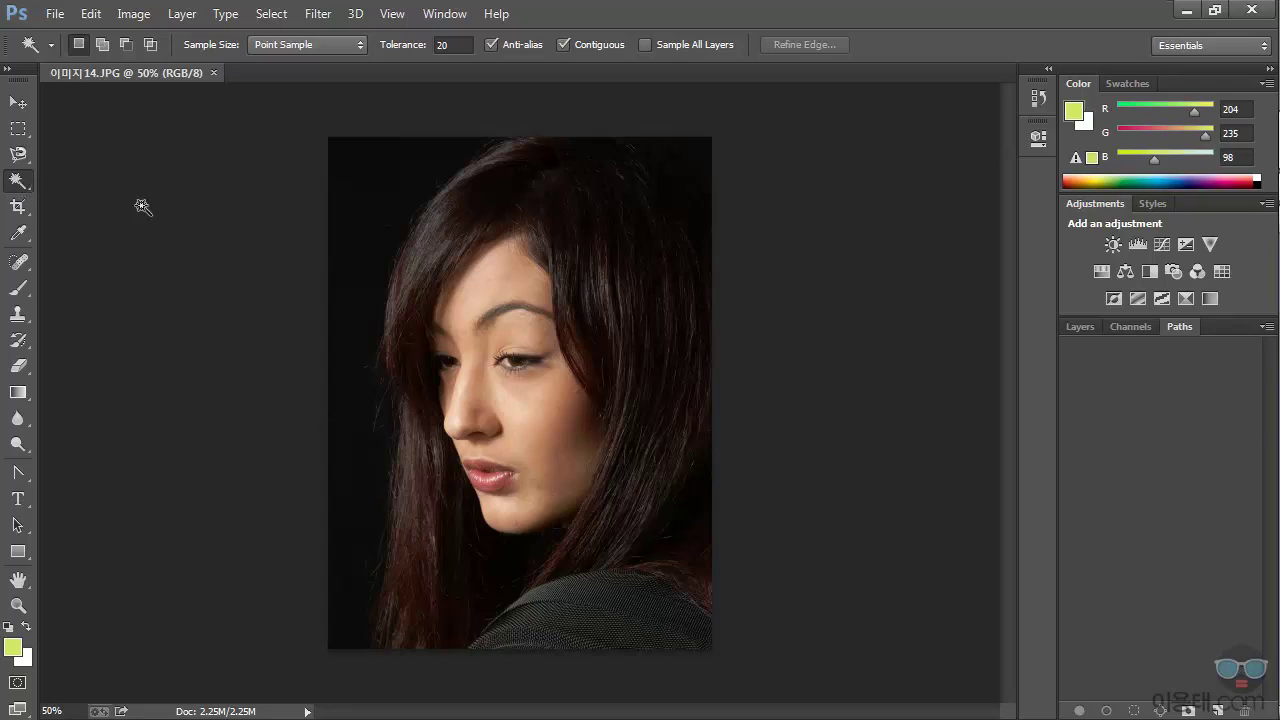
click(370, 190)
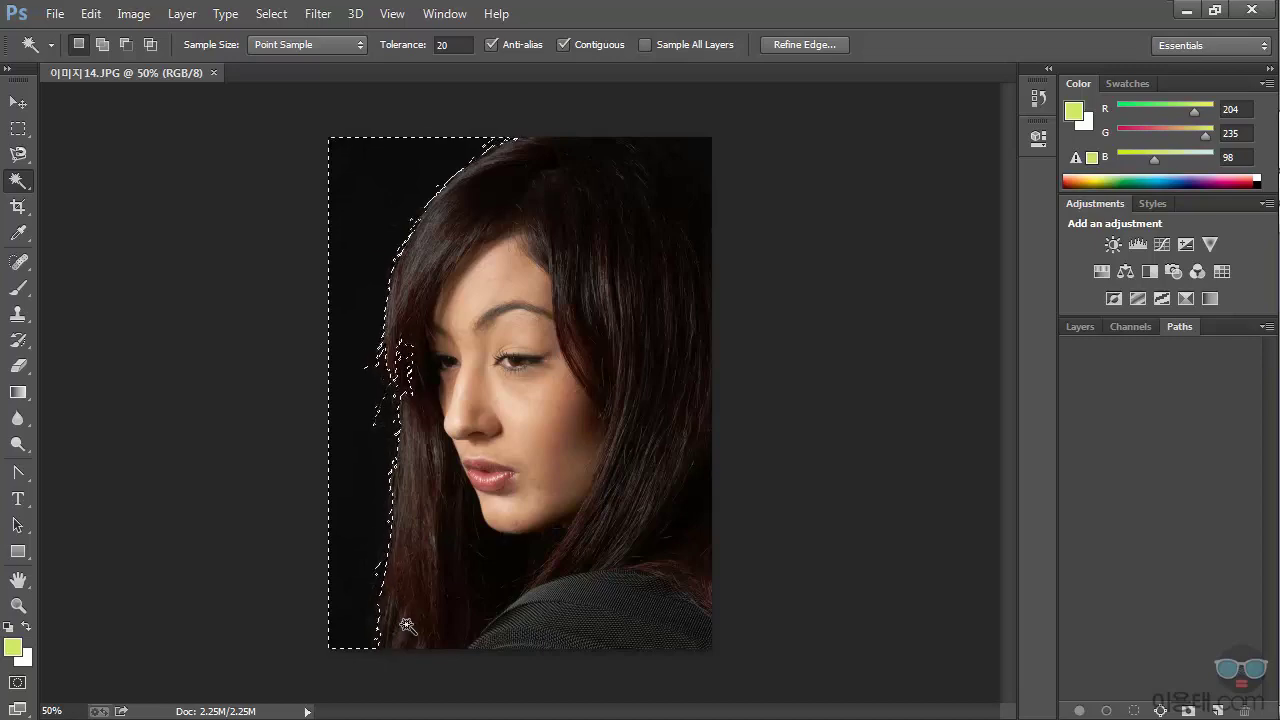
scroll(366, 648, up, 2)
scroll(366, 648, up, 2)
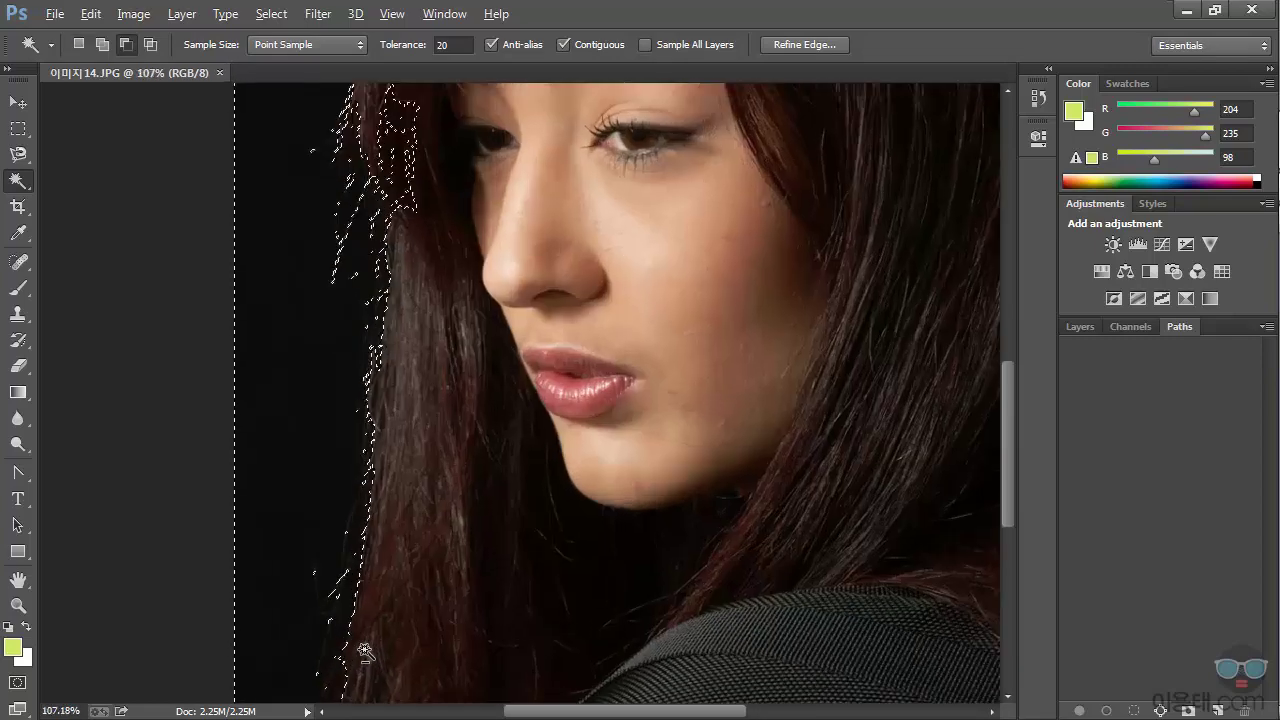
drag(417, 589, 479, 389)
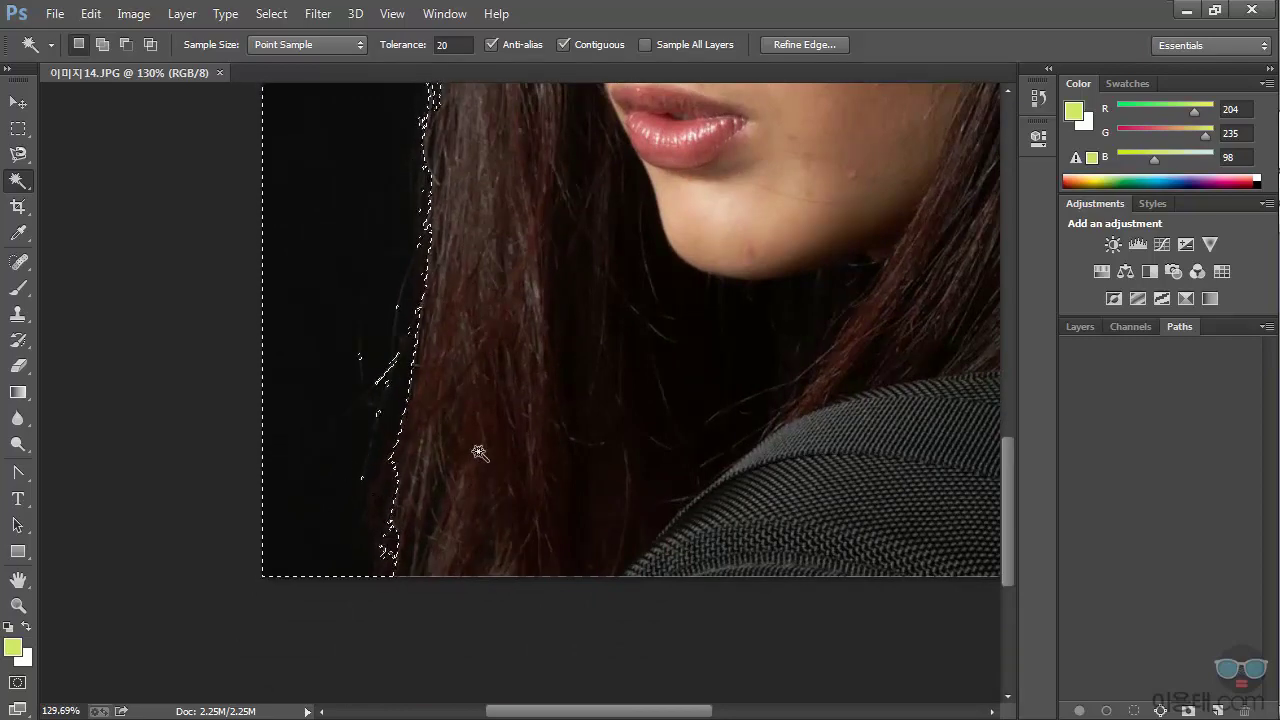
scroll(499, 465, down, 5)
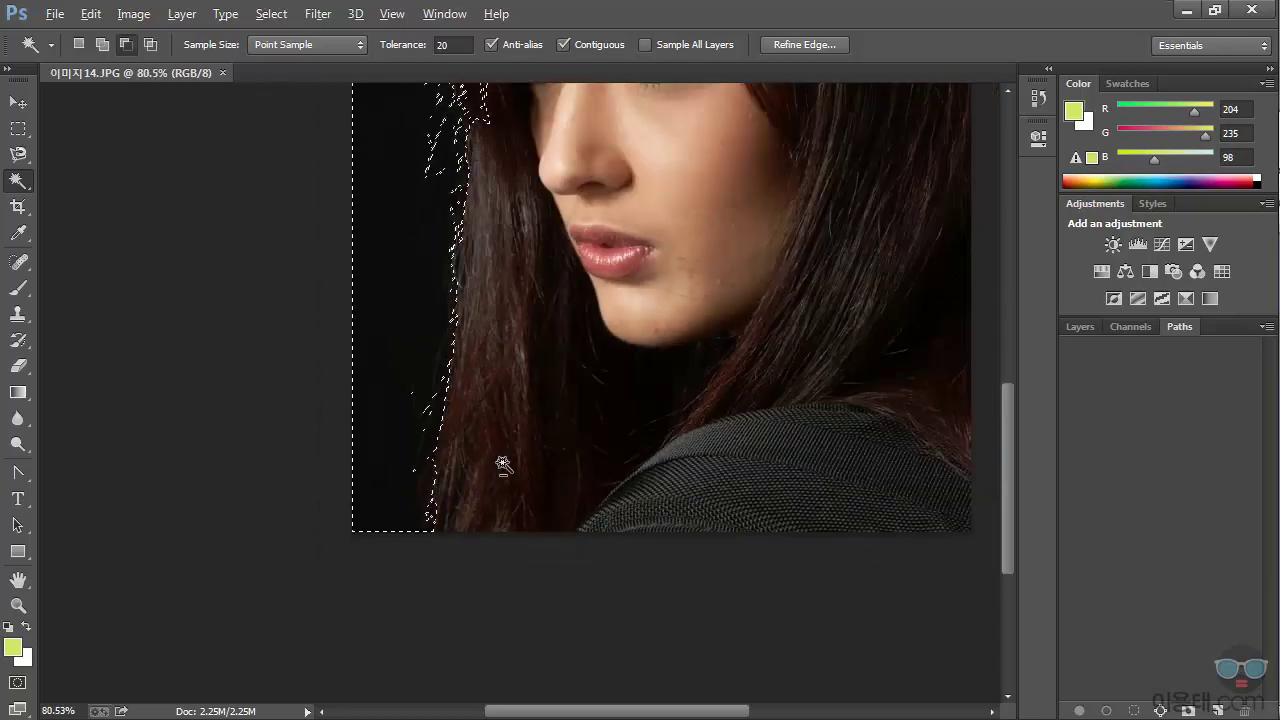
scroll(503, 469, up, 1)
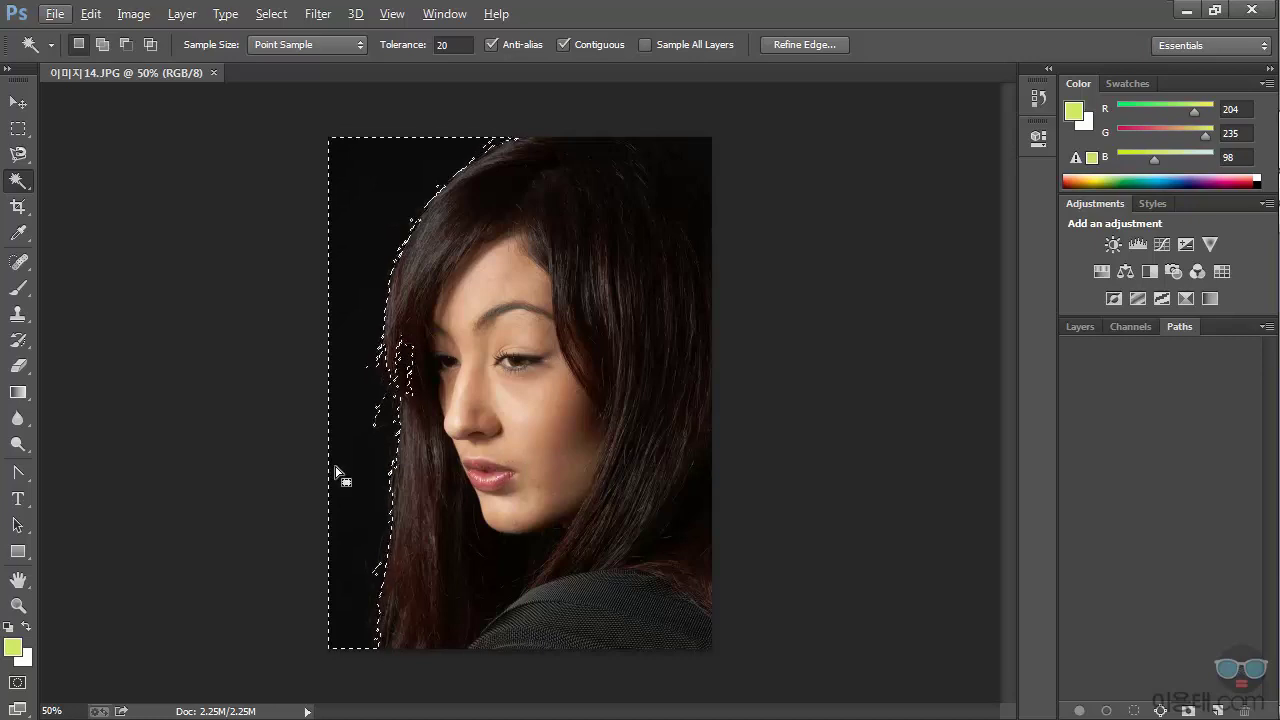
key(ctrl+d)
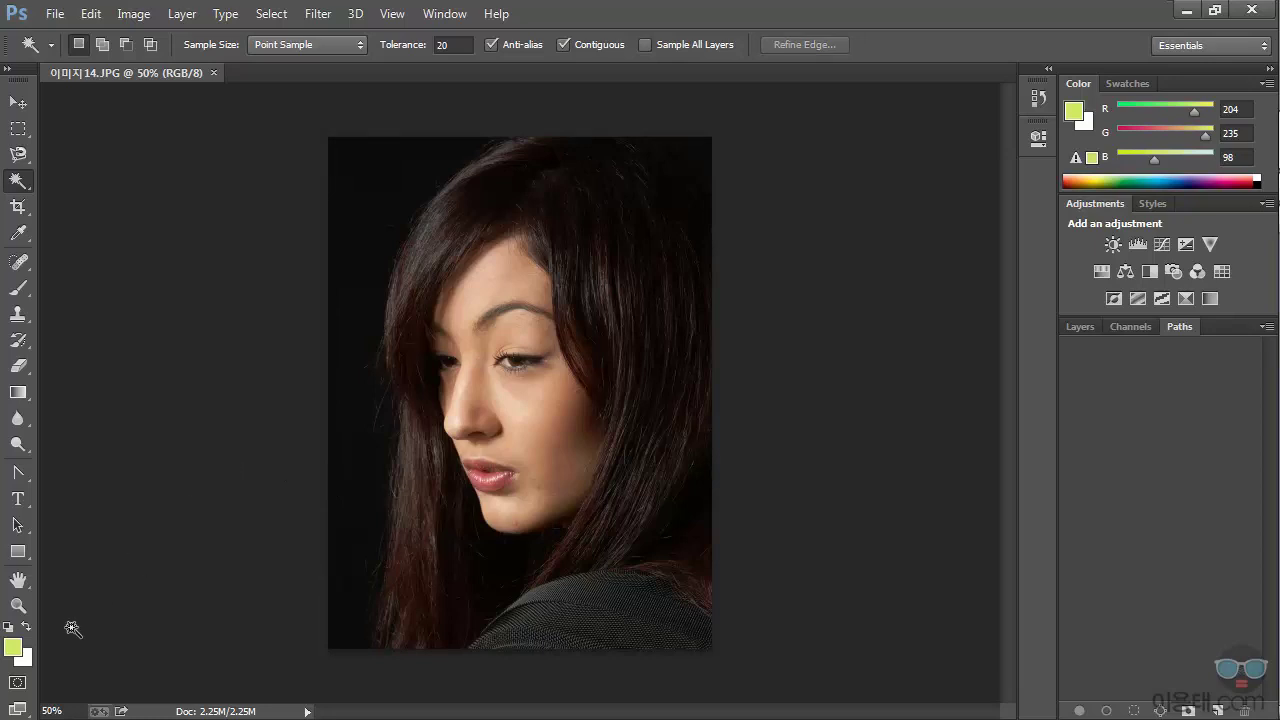
Try Full Screen Mode With Menu Bar, and return to Standard Screen Mode.
click(26, 708)
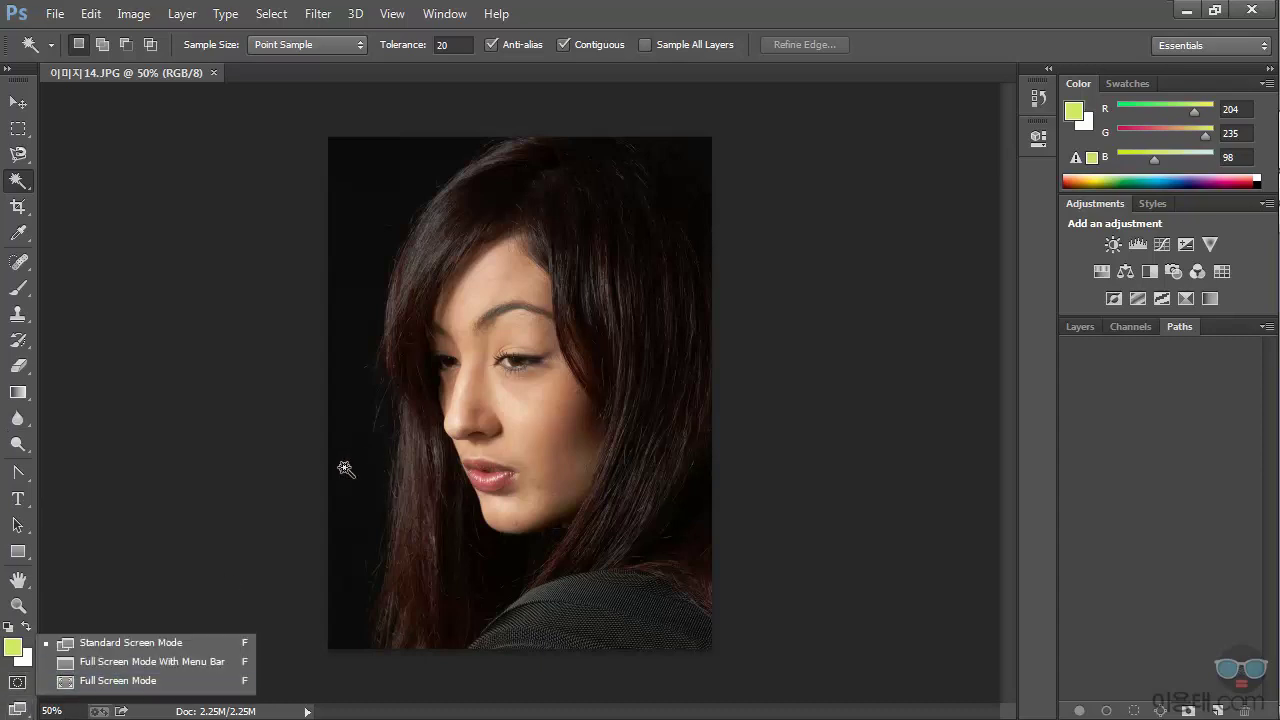
click(164, 664)
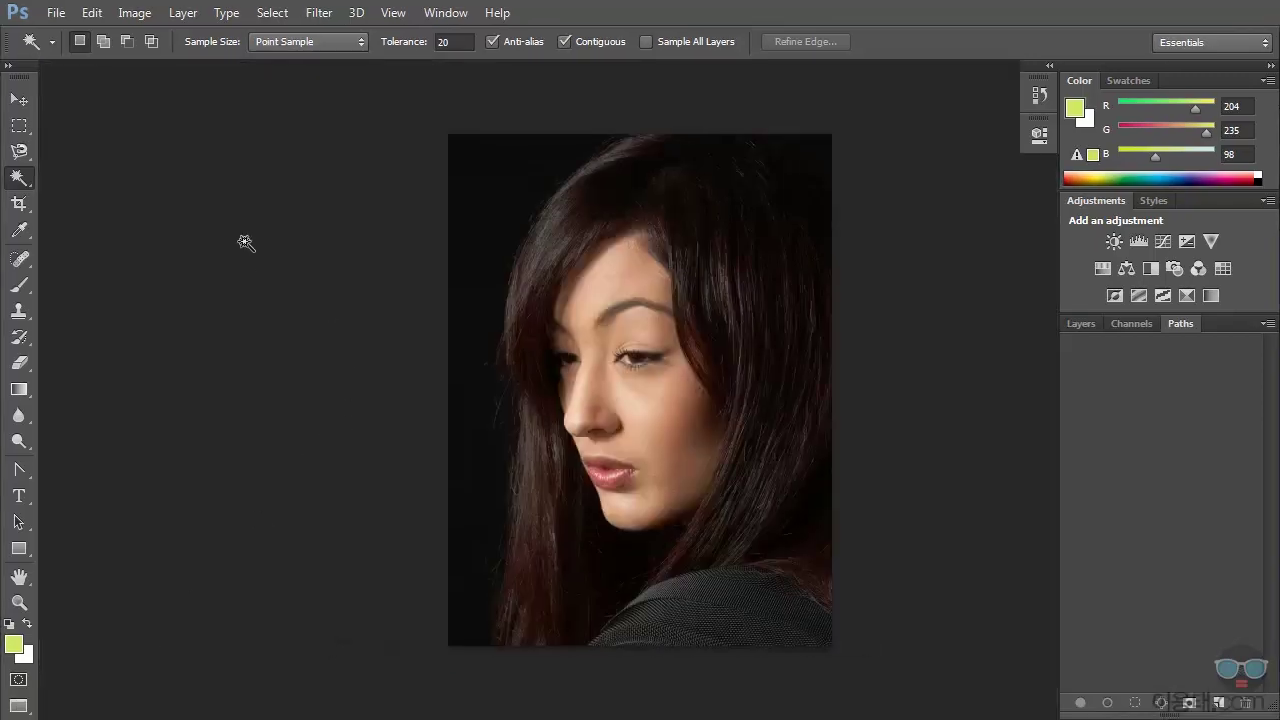
click(18, 705)
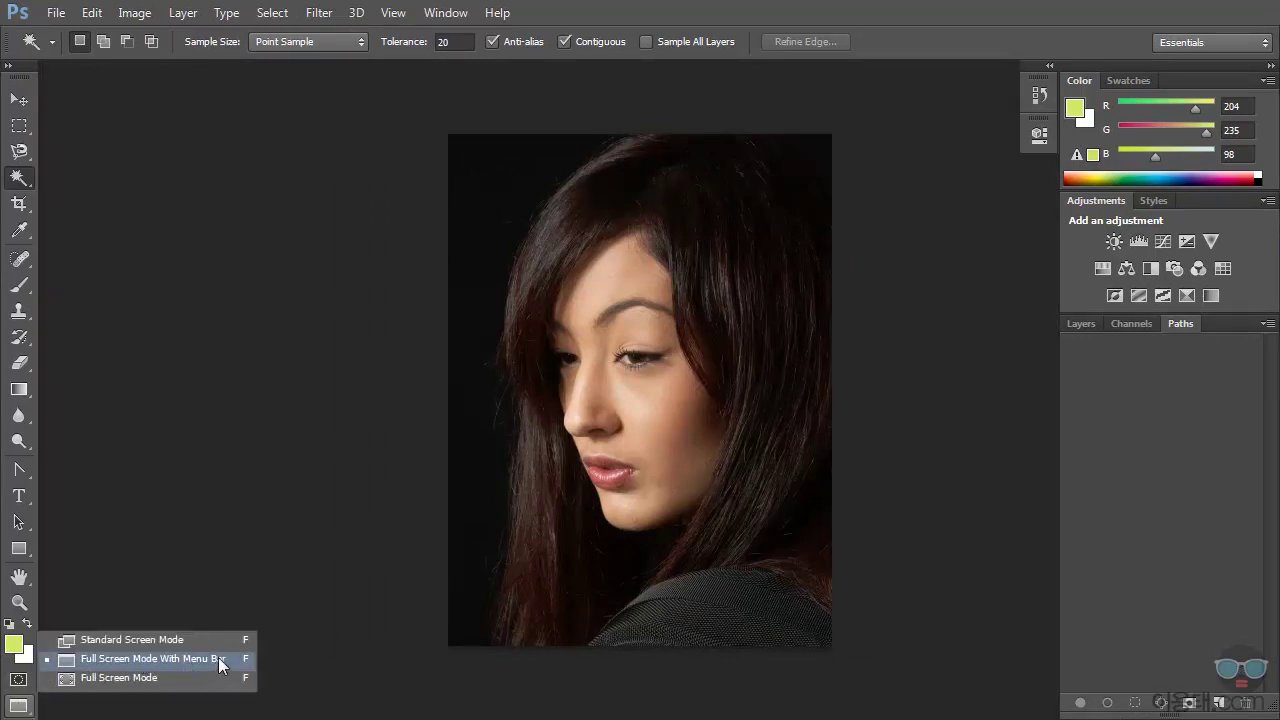
click(137, 641)
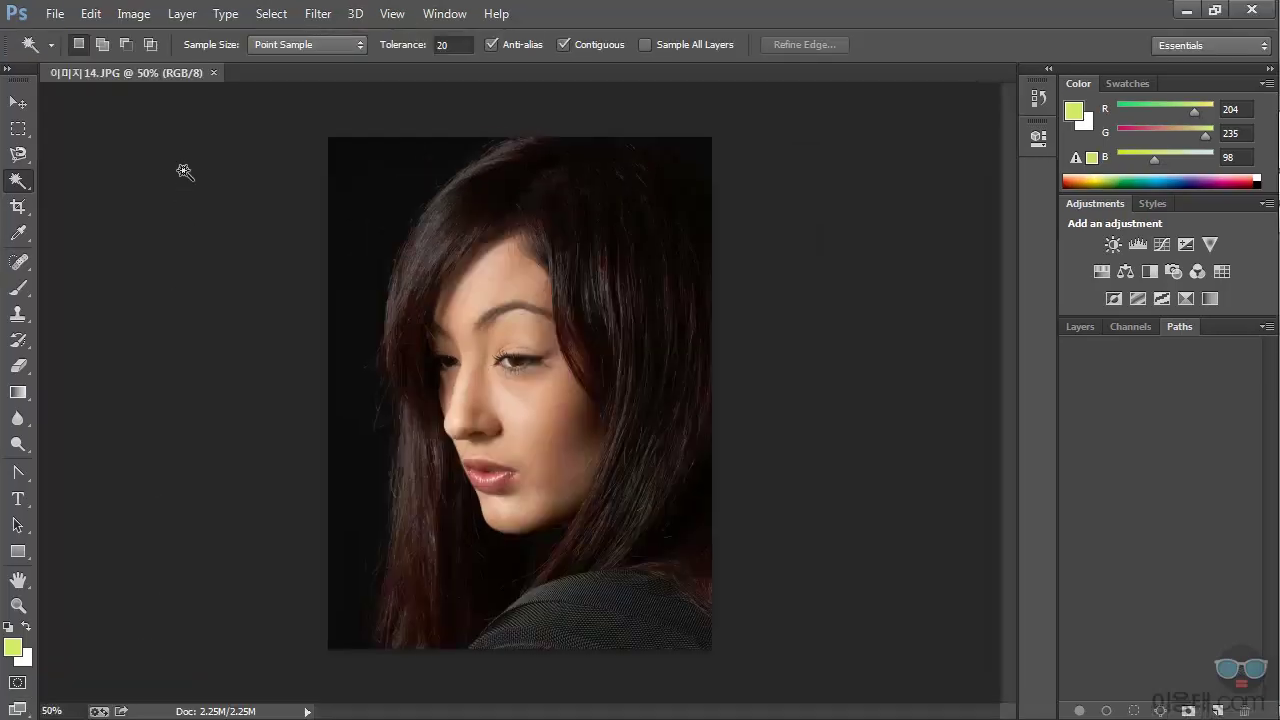
Try Full Screen Mode with the panels hidden, and return to the standard view.
click(24, 709)
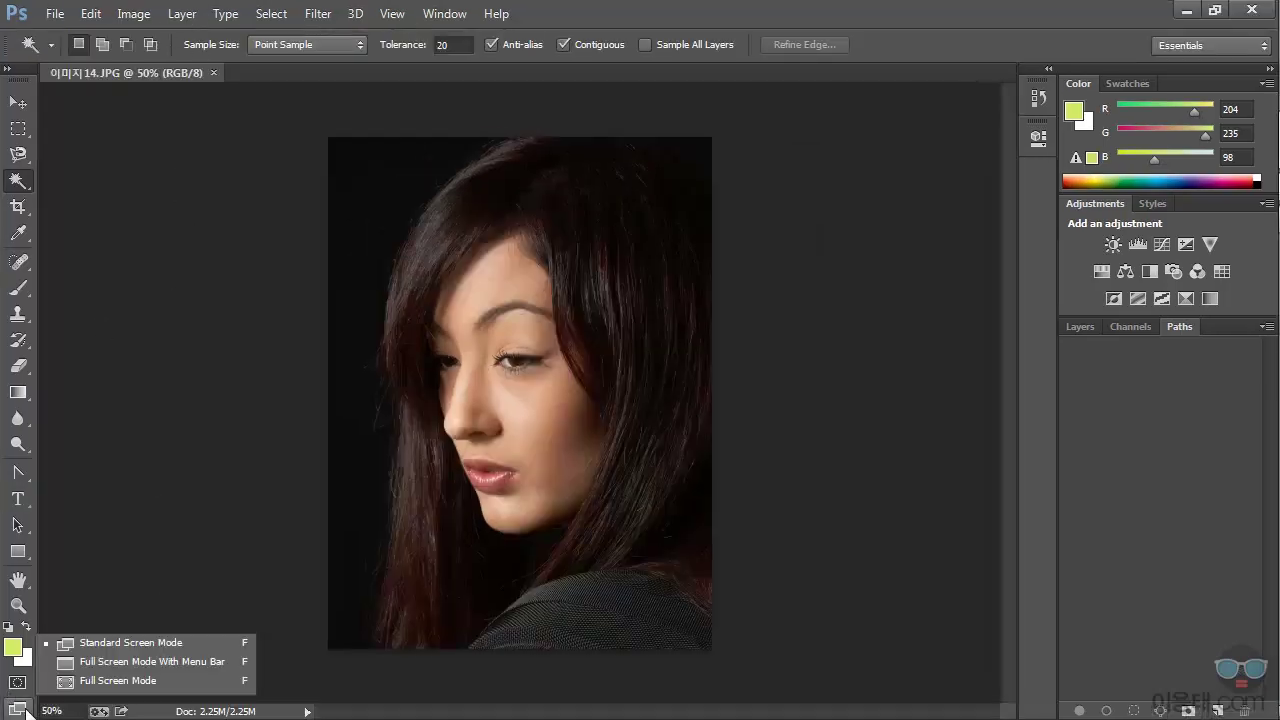
click(190, 690)
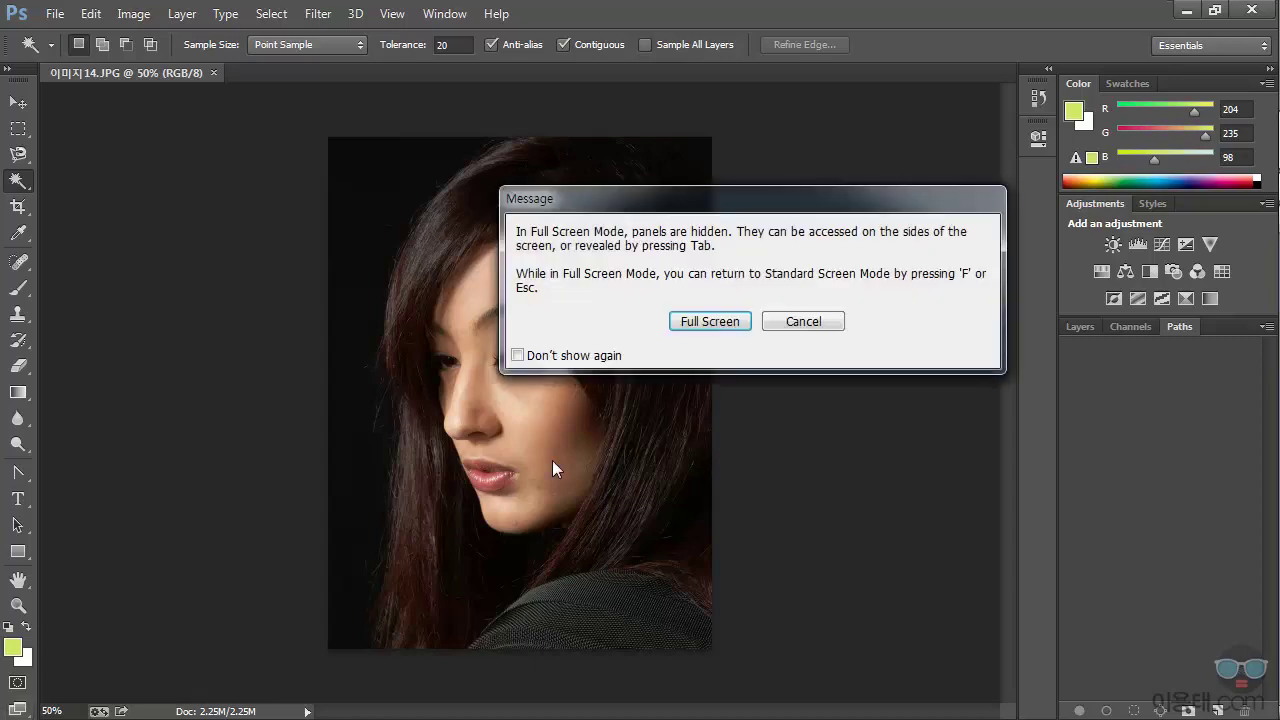
click(712, 322)
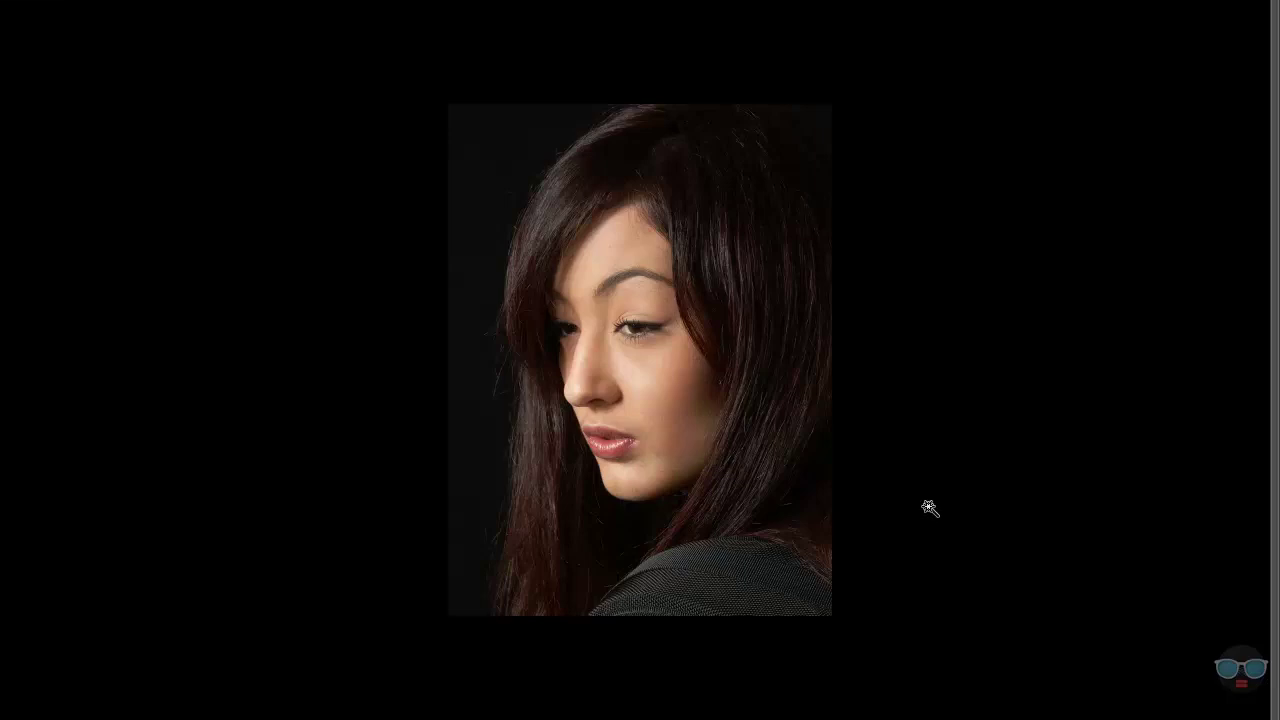
key(f)
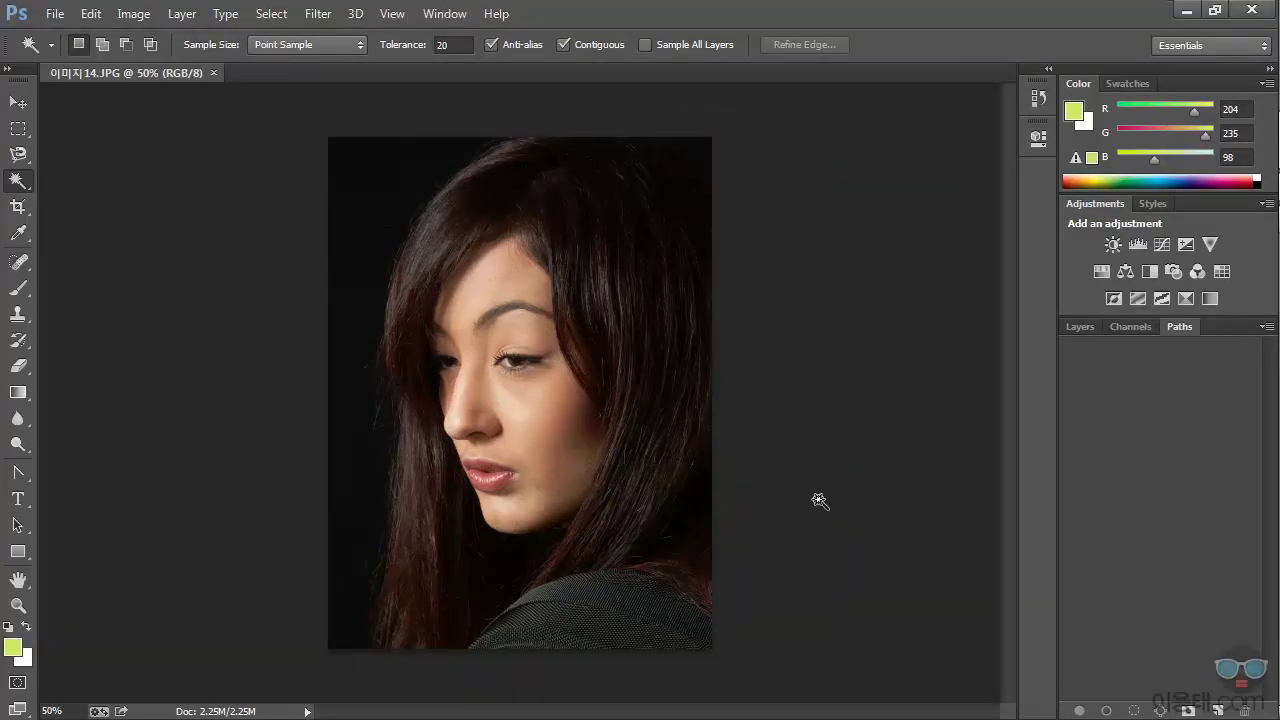
Enter Quick Mask mode and set up the Brush tool with a hard round tip at 149 px.
click(18, 684)
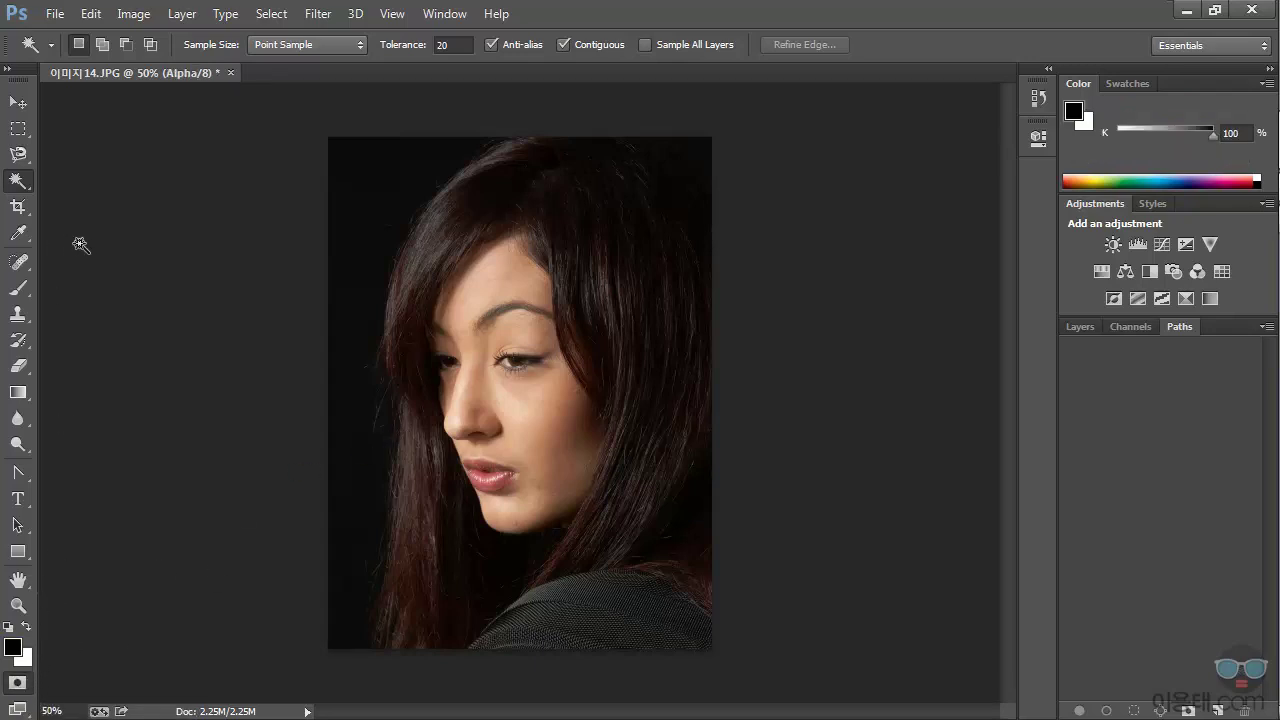
click(20, 289)
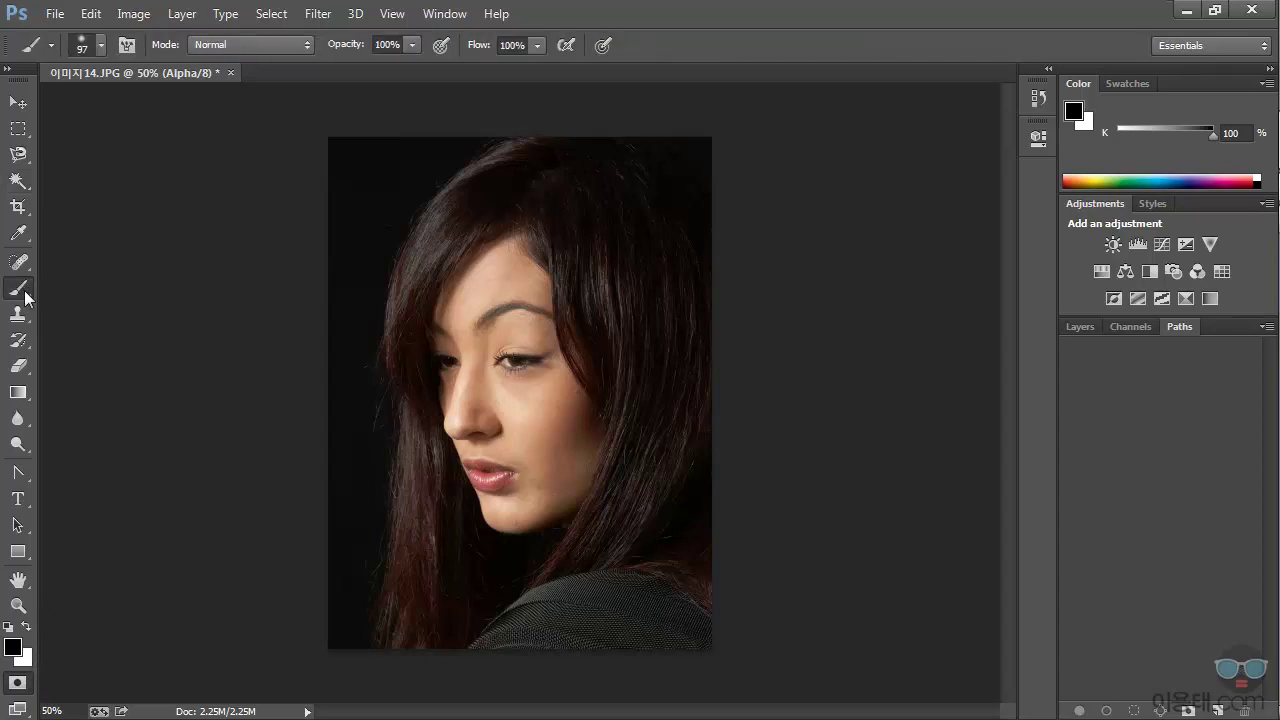
click(101, 45)
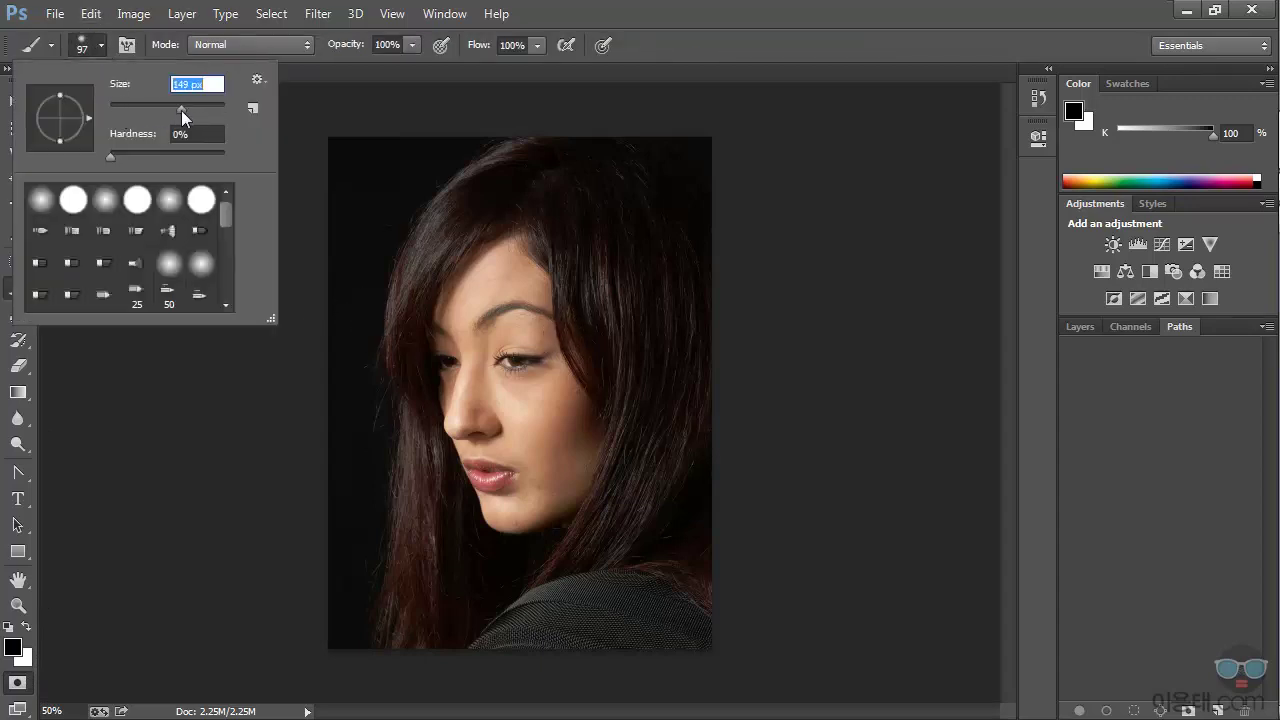
drag(181, 110, 181, 110)
click(110, 207)
click(48, 210)
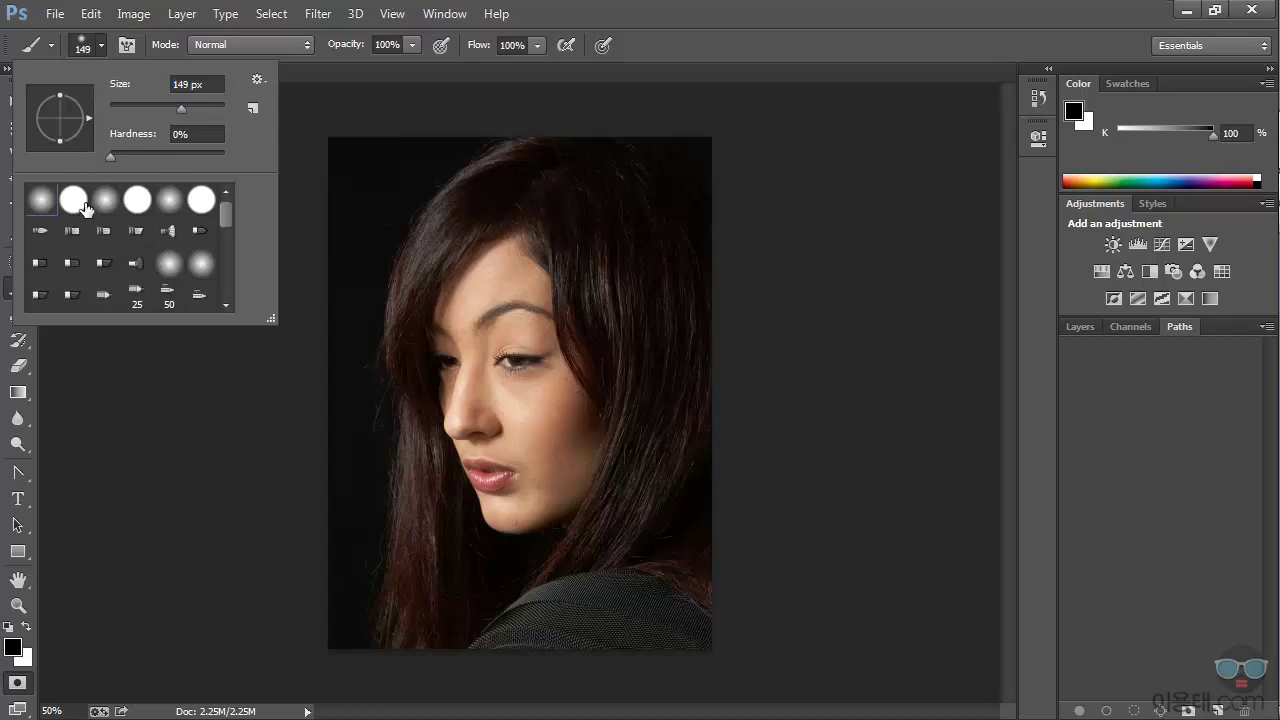
click(86, 208)
mouse_move(226, 214)
mouse_down()
mouse_move(228, 273)
mouse_move(229, 197)
mouse_move(228, 309)
mouse_move(225, 197)
mouse_up()
click(759, 8)
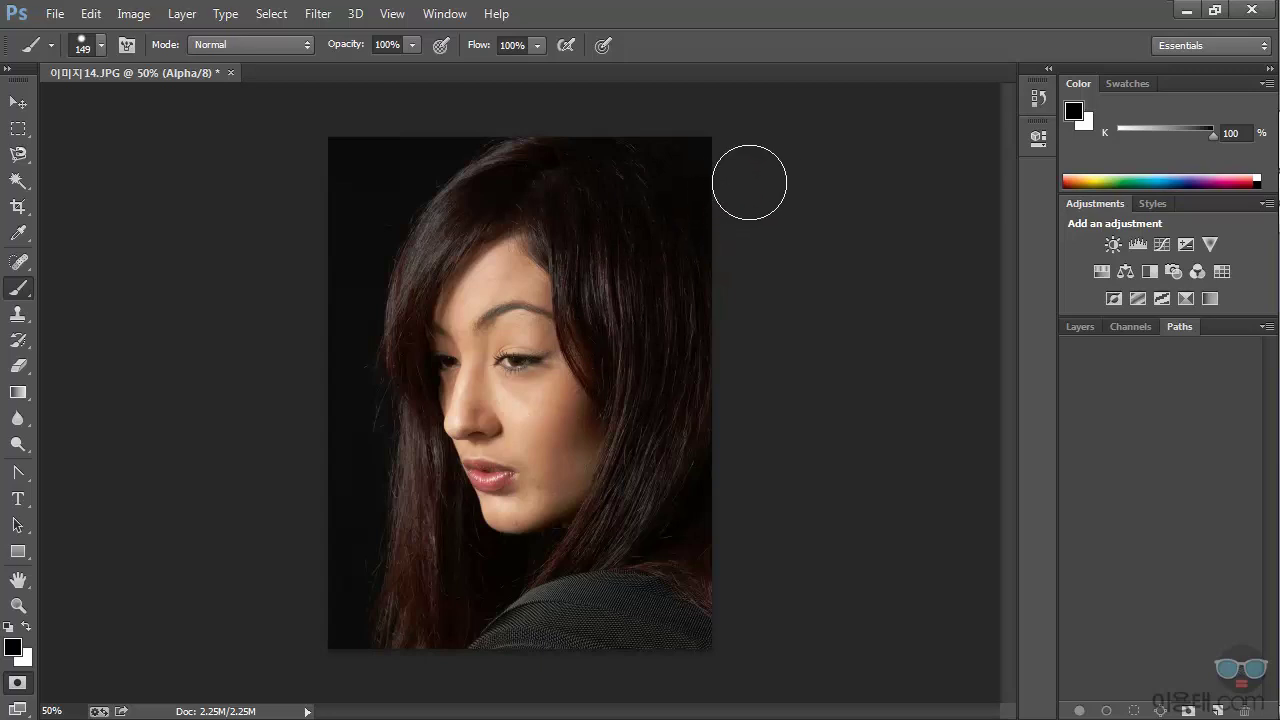
Paint the quick mask over the woman's hair, face and clothing, leaving the black background unmasked.
mouse_move(749, 183)
mouse_down()
mouse_move(643, 231)
mouse_move(604, 320)
mouse_move(737, 417)
mouse_up()
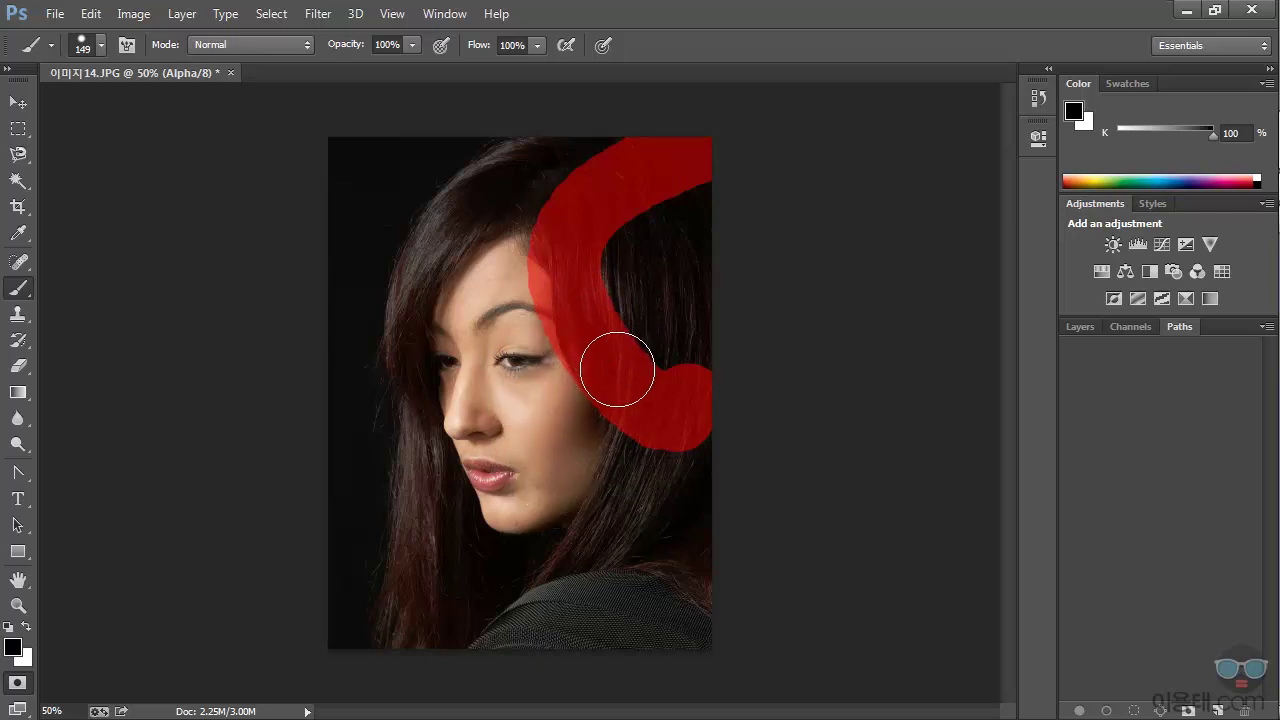
click(705, 216)
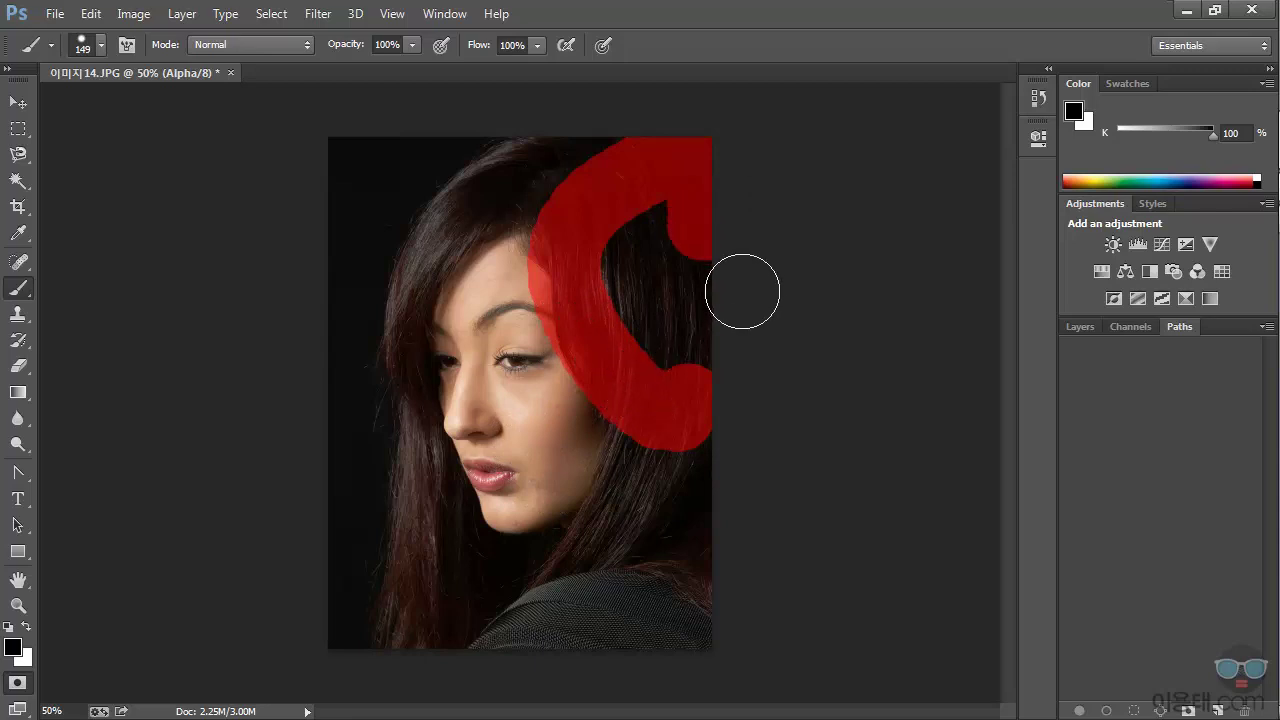
mouse_move(742, 291)
mouse_down()
mouse_move(742, 422)
mouse_move(683, 231)
mouse_move(697, 414)
mouse_move(649, 279)
mouse_move(725, 477)
mouse_move(729, 393)
mouse_move(755, 529)
mouse_move(670, 195)
mouse_move(586, 208)
mouse_move(534, 236)
mouse_move(576, 204)
mouse_move(502, 258)
mouse_move(485, 327)
mouse_move(474, 317)
mouse_move(487, 287)
mouse_move(472, 311)
mouse_move(470, 388)
mouse_move(464, 341)
mouse_move(493, 412)
mouse_move(462, 380)
mouse_move(480, 450)
mouse_move(471, 443)
mouse_move(546, 528)
mouse_move(474, 484)
mouse_move(460, 587)
mouse_move(465, 561)
mouse_move(478, 648)
mouse_move(465, 594)
mouse_move(460, 670)
mouse_move(459, 623)
mouse_move(456, 680)
mouse_up()
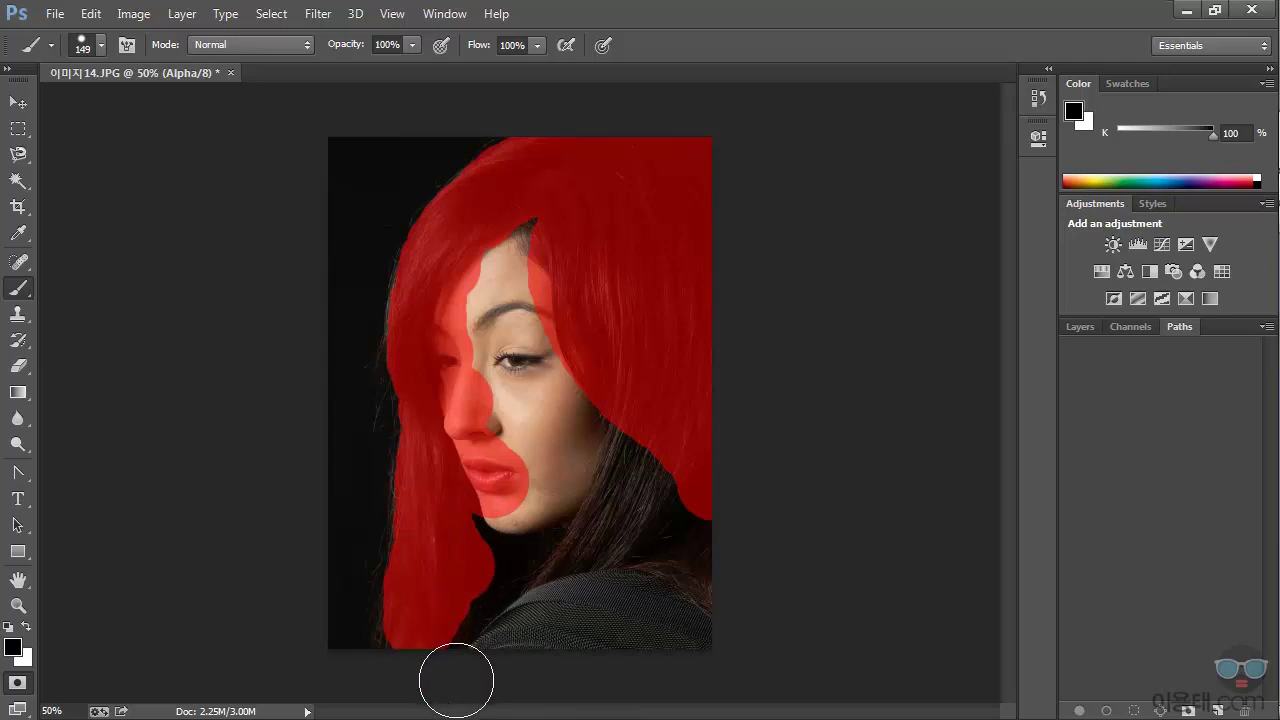
mouse_move(560, 571)
mouse_down()
mouse_move(519, 548)
mouse_move(536, 691)
mouse_move(581, 453)
mouse_move(568, 265)
mouse_move(531, 466)
mouse_move(570, 360)
mouse_move(630, 554)
mouse_move(603, 377)
mouse_move(743, 593)
mouse_move(590, 414)
mouse_move(737, 672)
mouse_move(559, 683)
mouse_move(647, 606)
mouse_move(600, 620)
mouse_move(651, 634)
mouse_up()
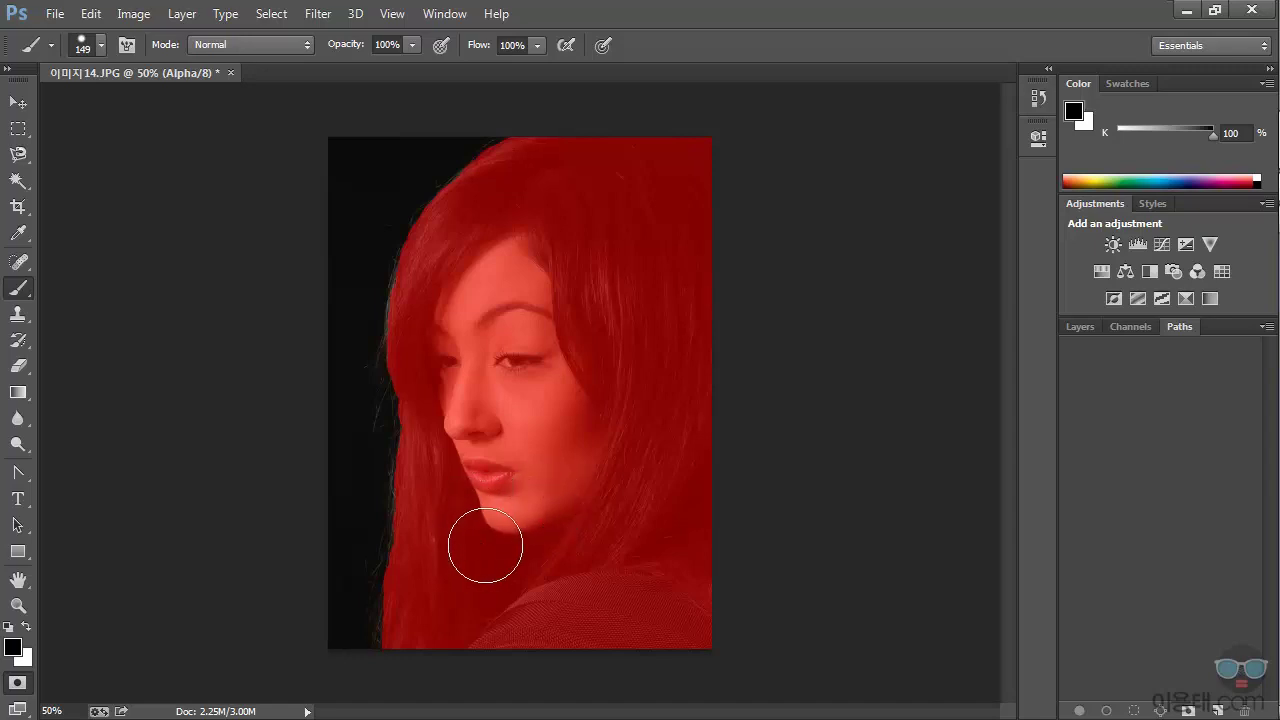
Reduce the brush size to 13 px.
click(101, 45)
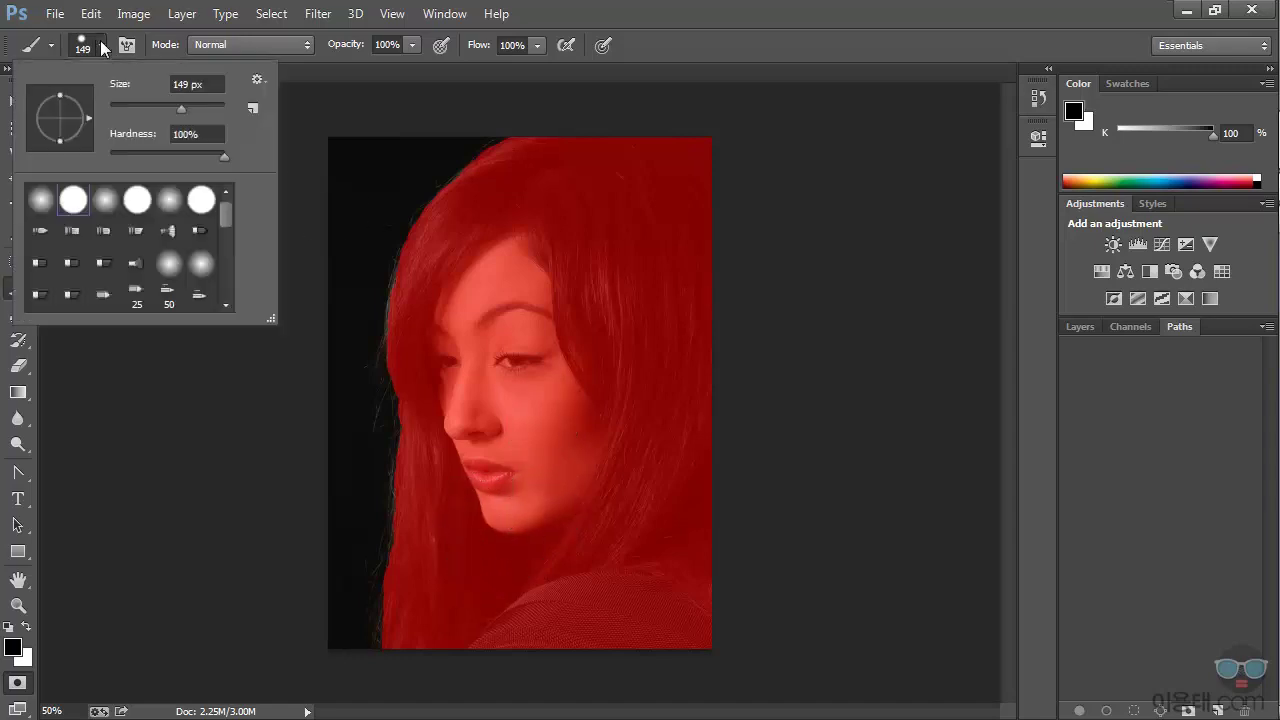
drag(148, 106, 122, 105)
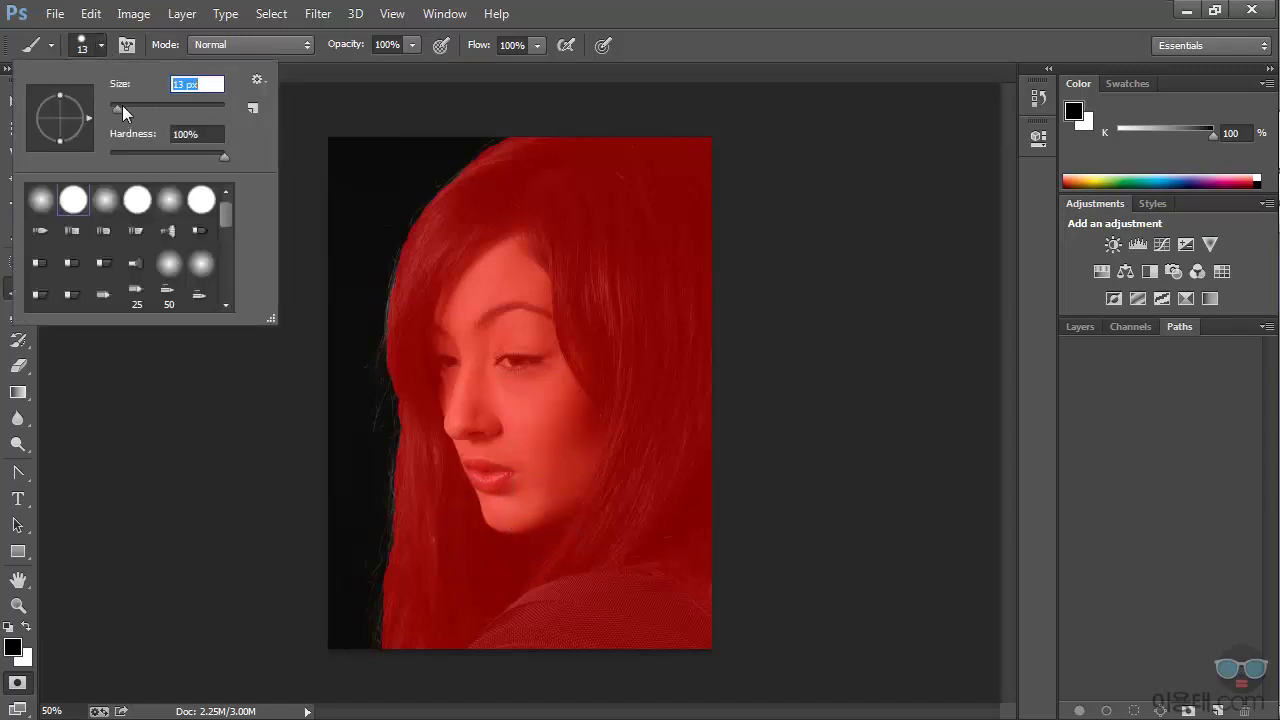
click(697, 23)
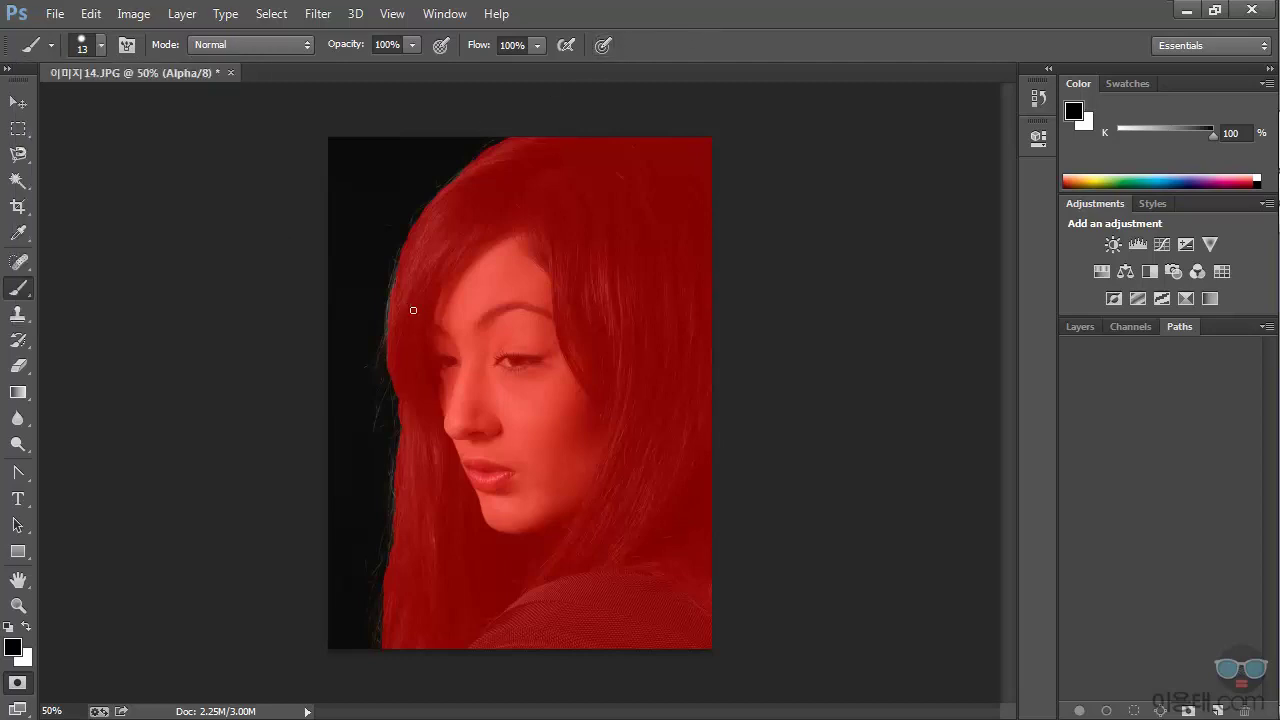
Set the brush size to 1 px and trace the fine stray hairs beside the lower edge of the woman's hair.
alt+scroll(390, 655, up, 4)
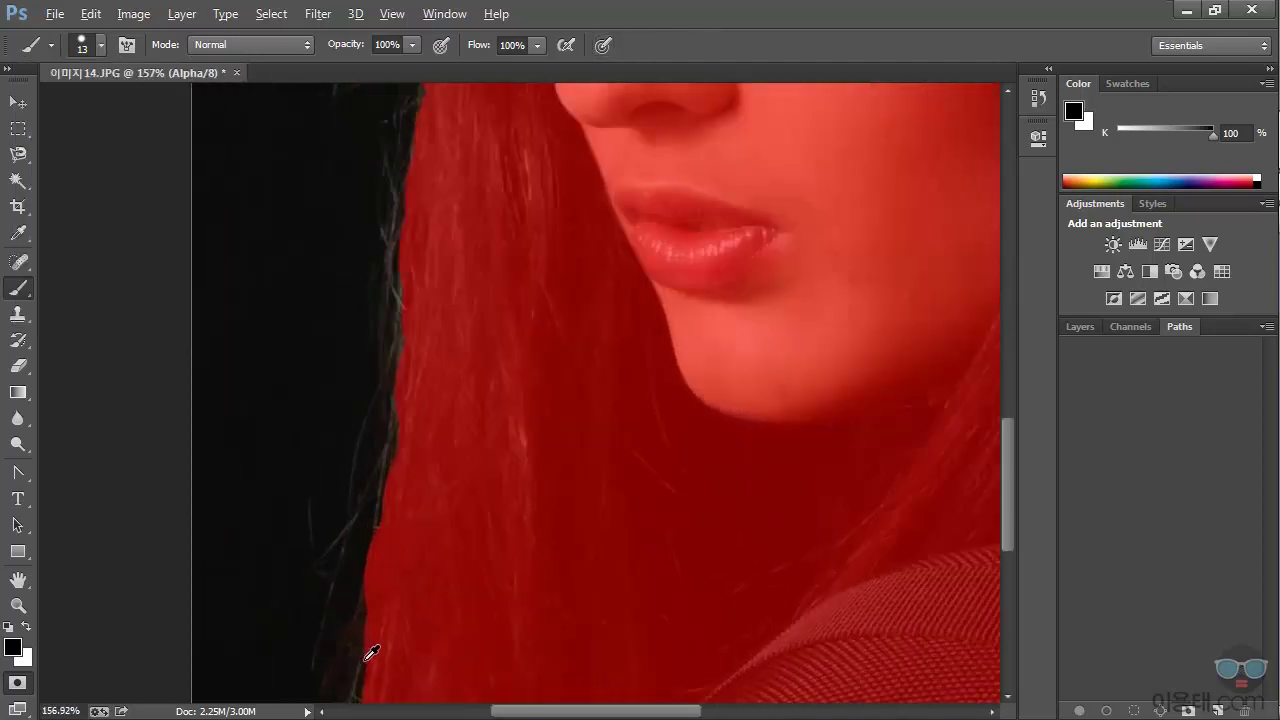
drag(397, 630, 509, 429)
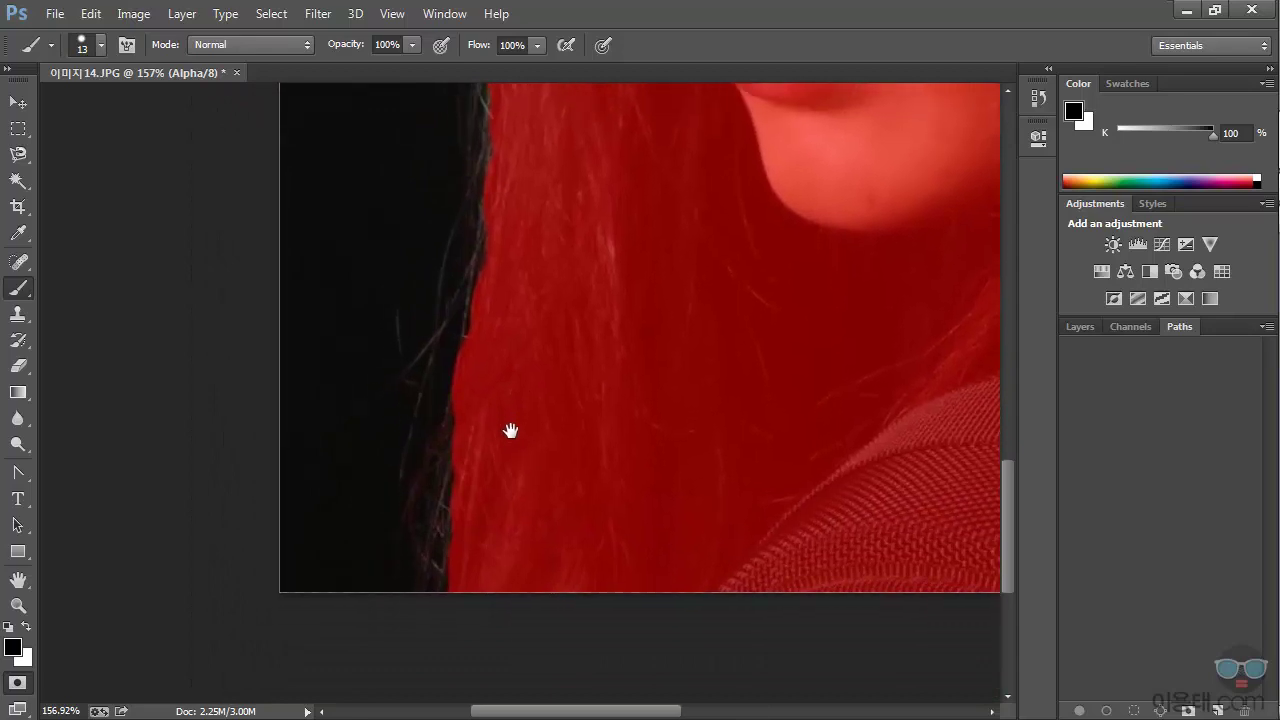
click(99, 46)
drag(114, 108, 109, 108)
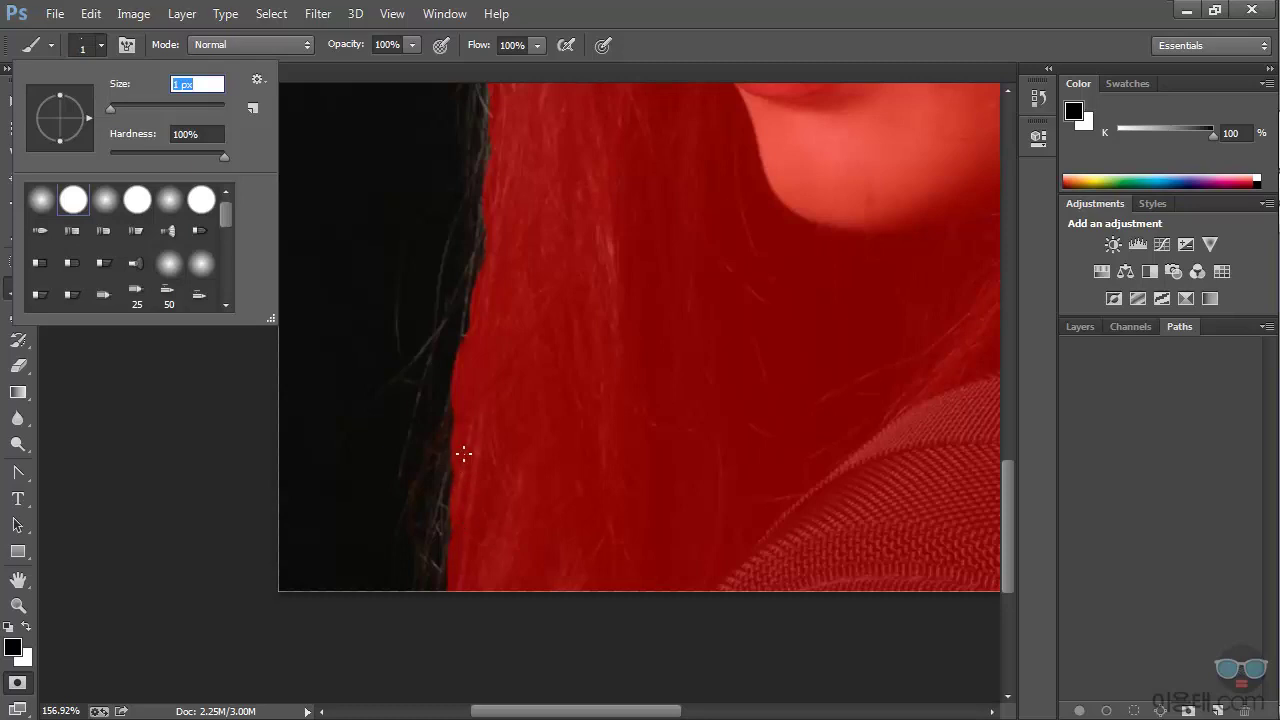
key(Return)
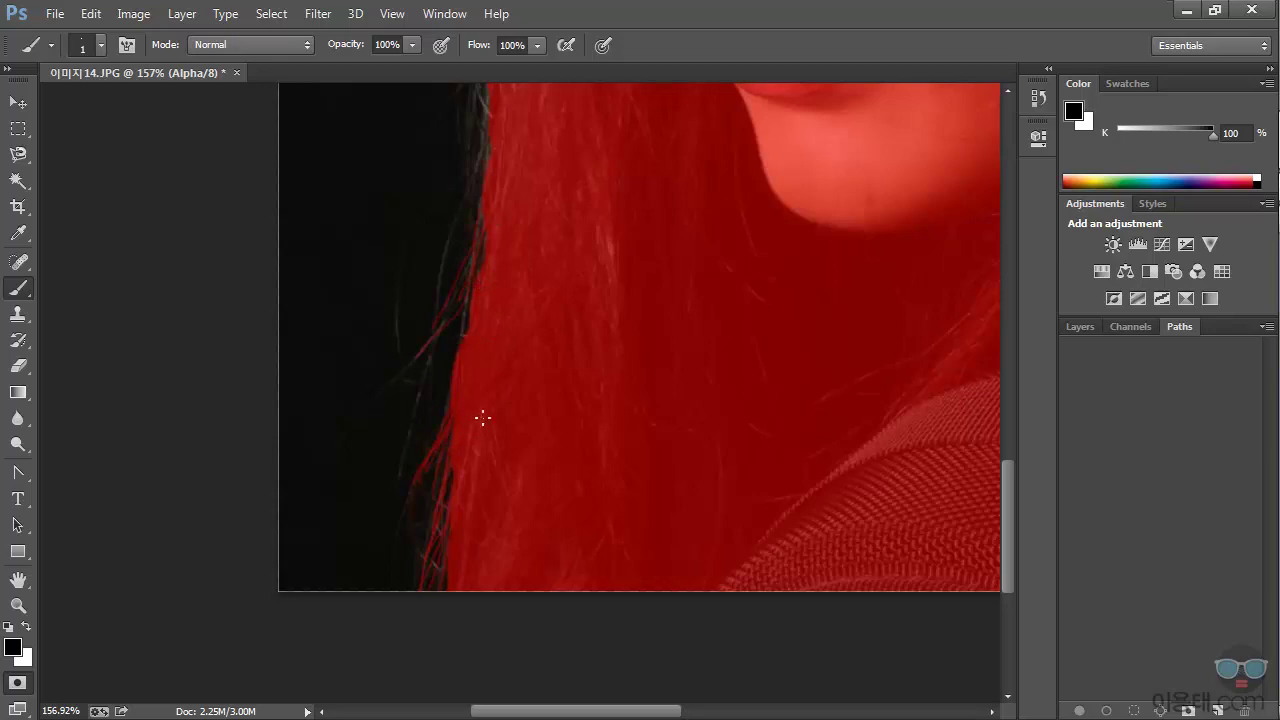
Continue painting the quick mask over the fine stray hairs along the hair's outer edge up to the crown.
scroll(566, 233, up, 5)
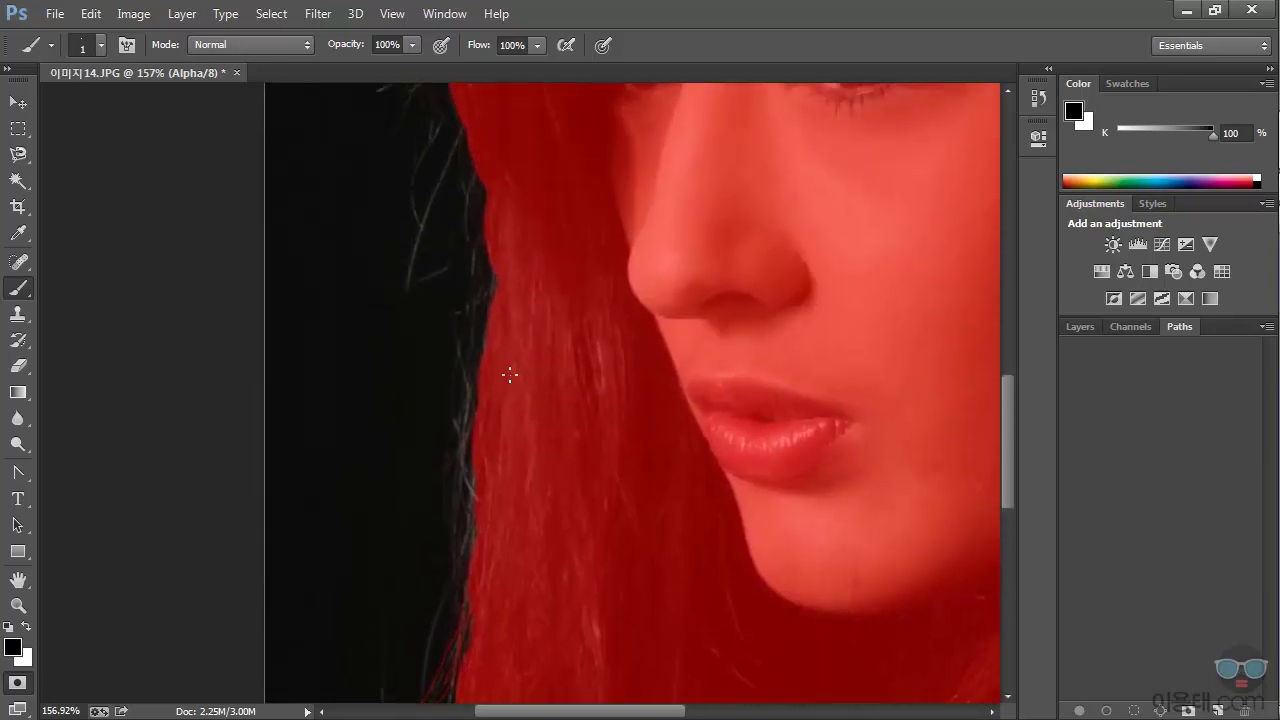
scroll(520, 400, down, 2)
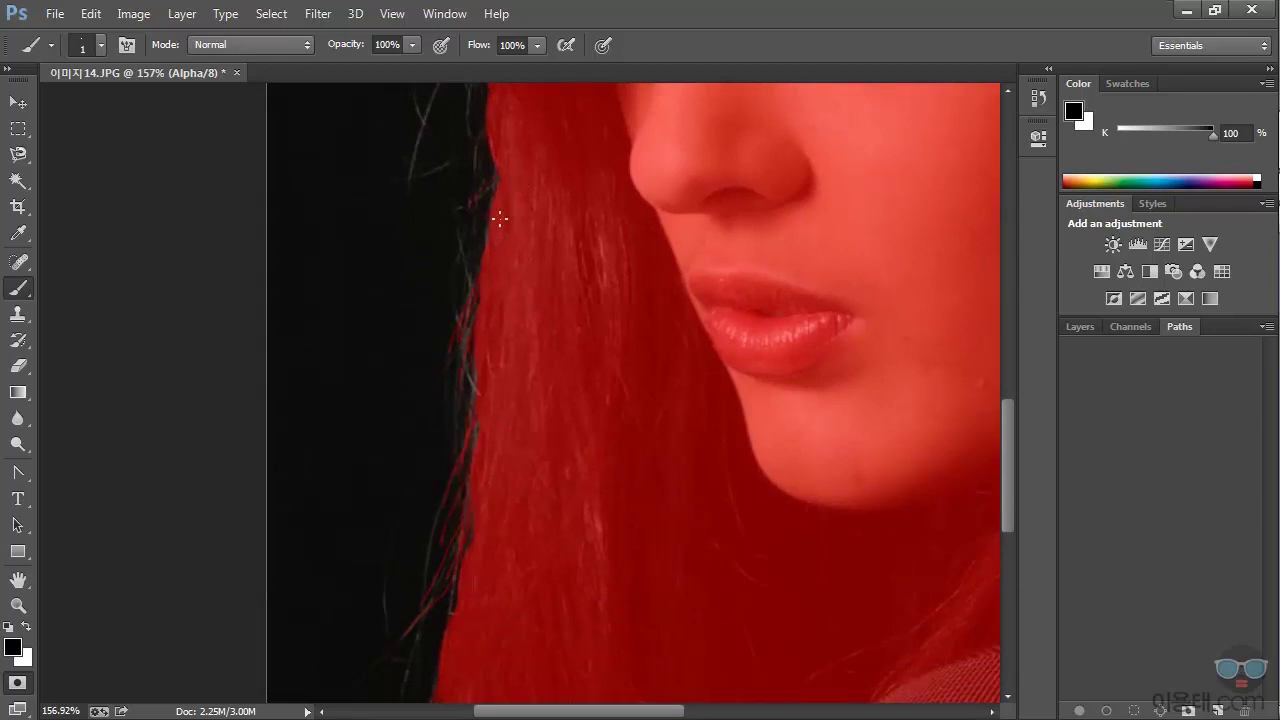
drag(568, 258, 552, 585)
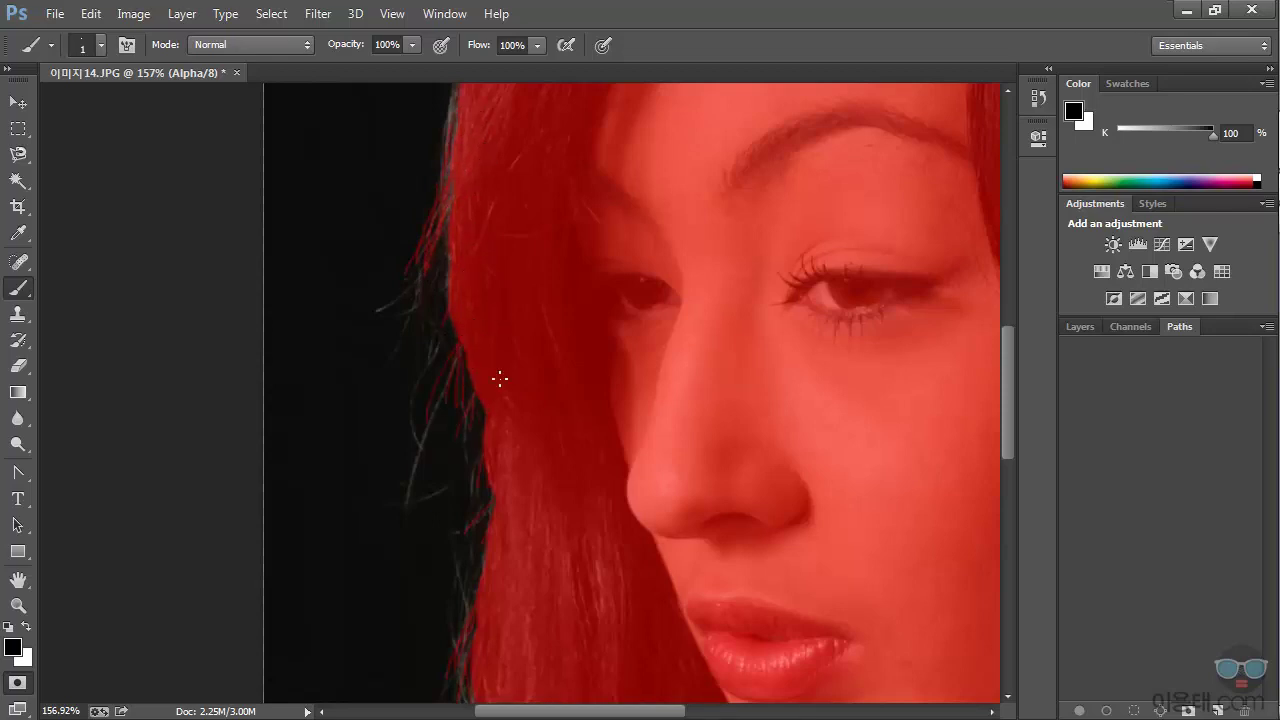
drag(522, 424, 538, 376)
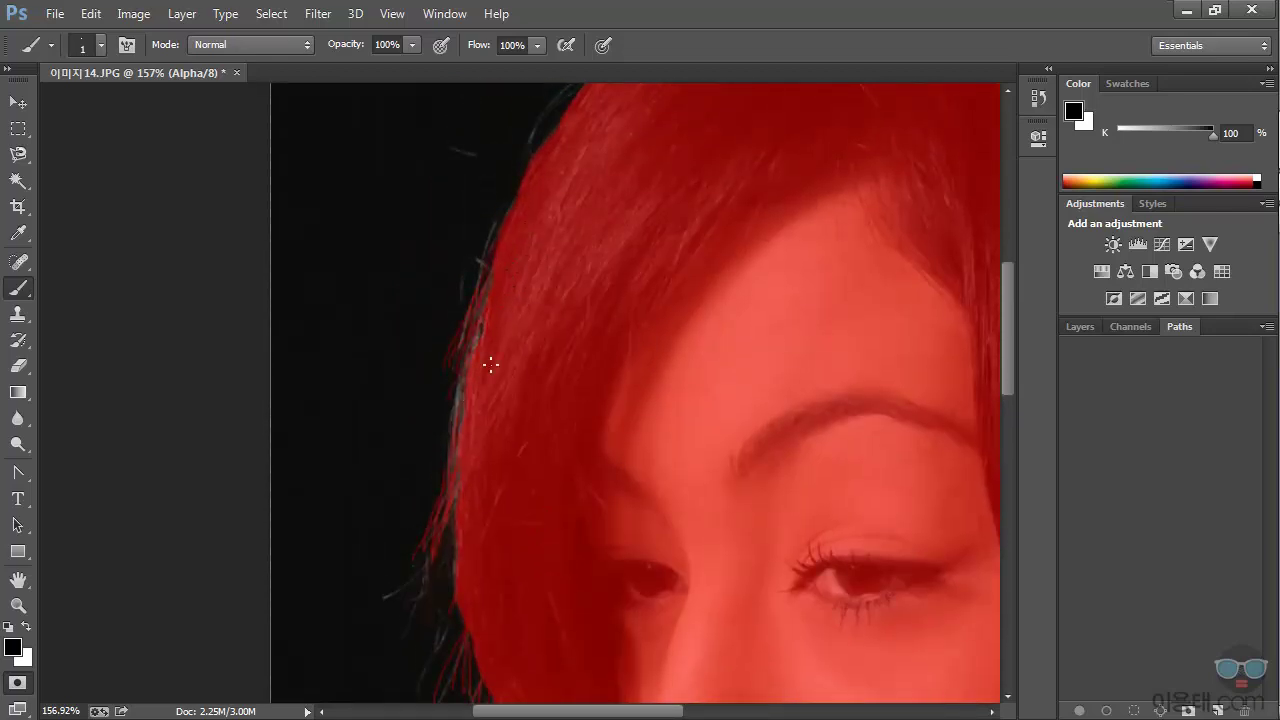
drag(589, 254, 461, 478)
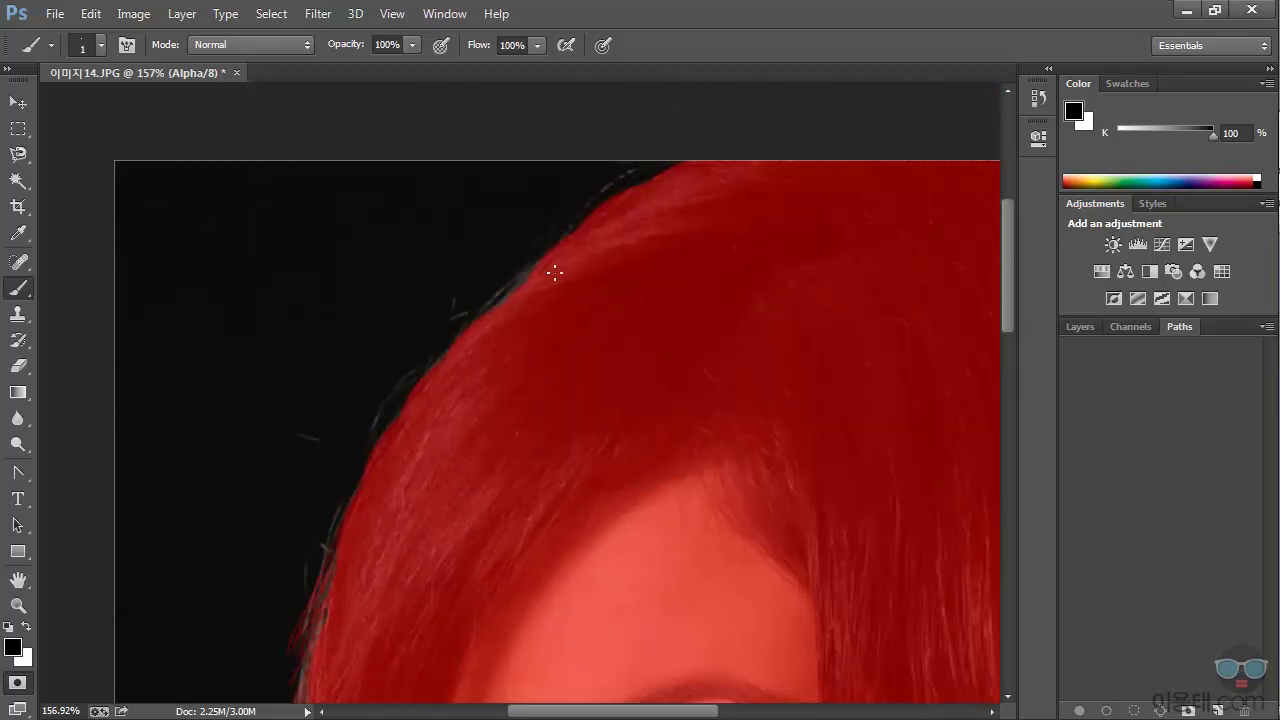
scroll(717, 291, down, 4)
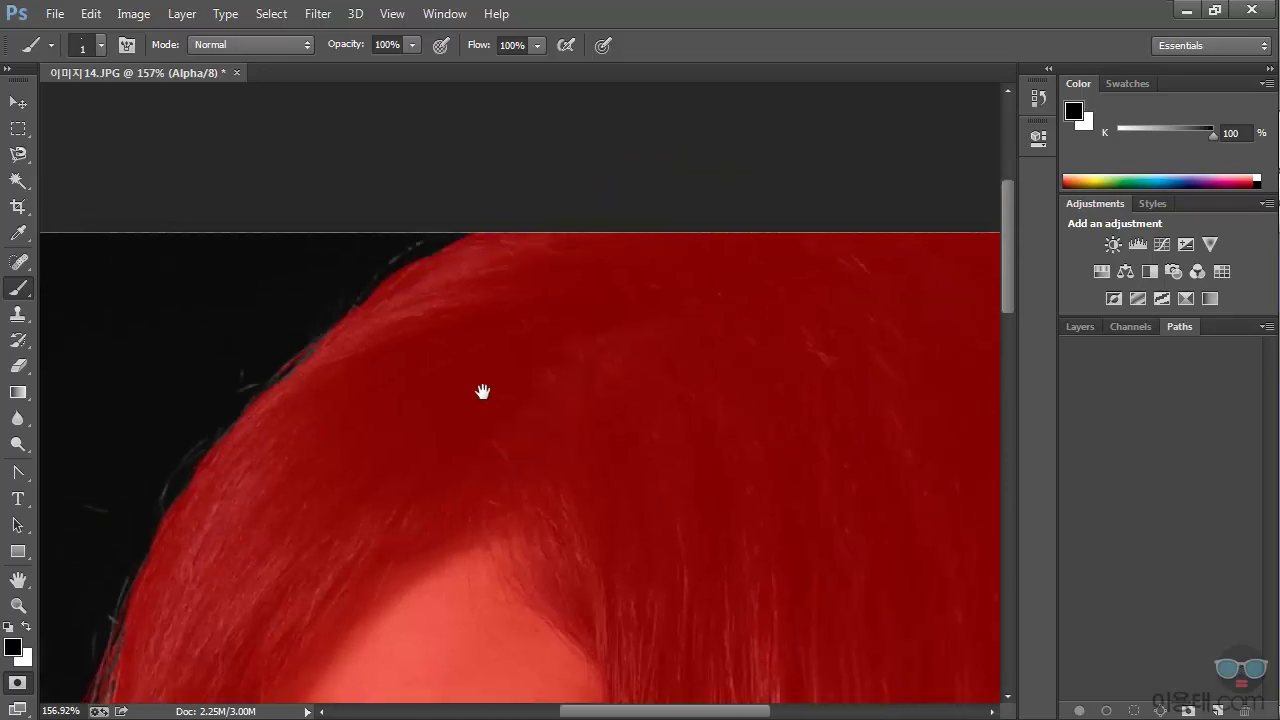
scroll(519, 398, down, 5)
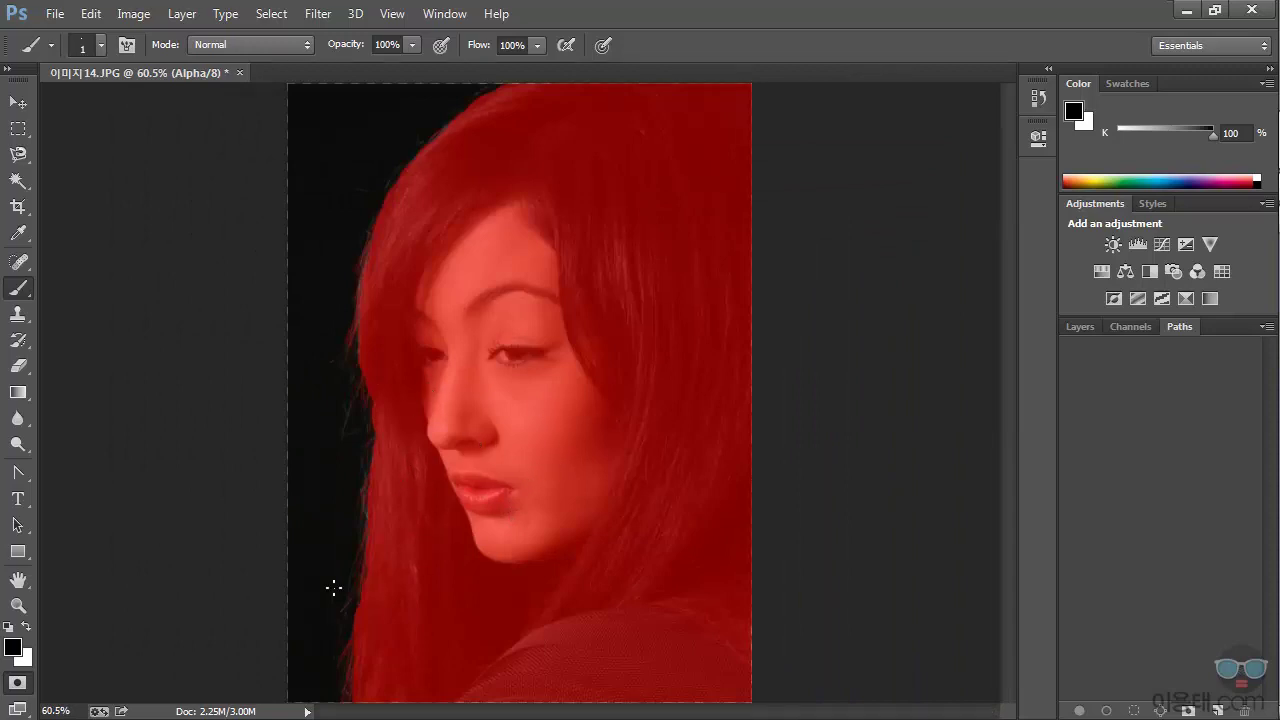
Exit Quick Mask mode and invert the resulting selection so the woman is selected.
click(19, 684)
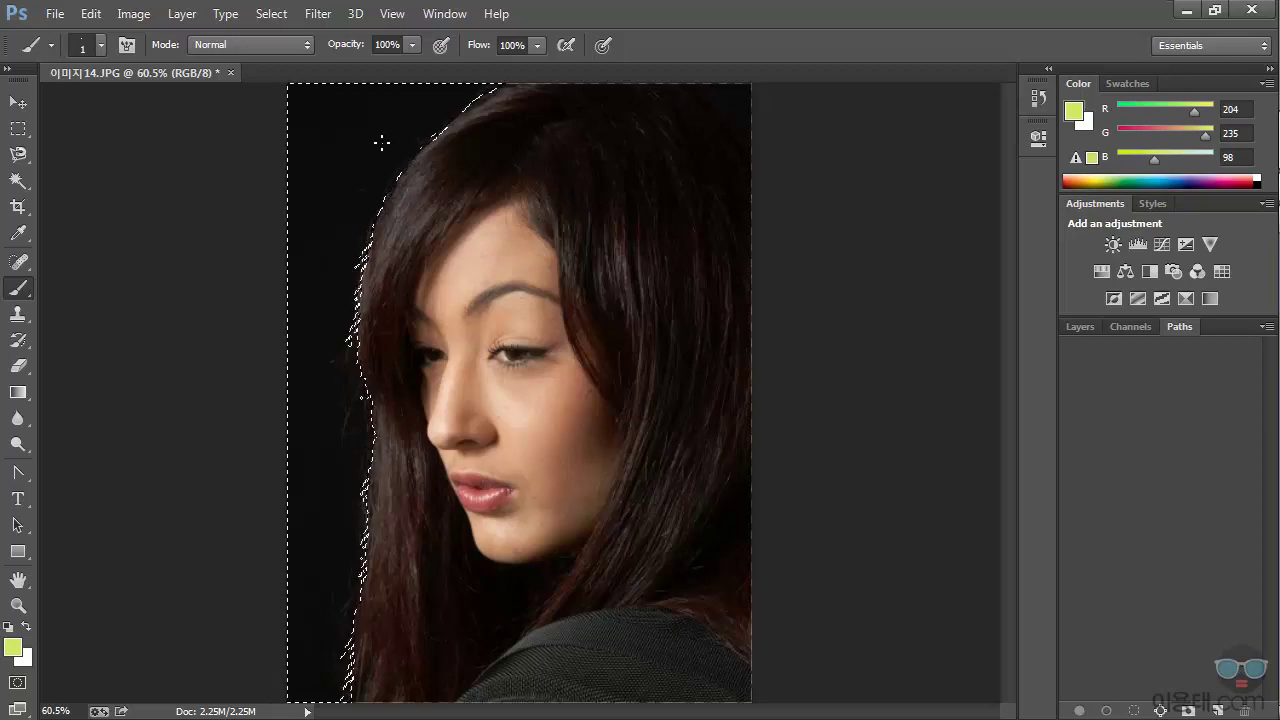
click(272, 13)
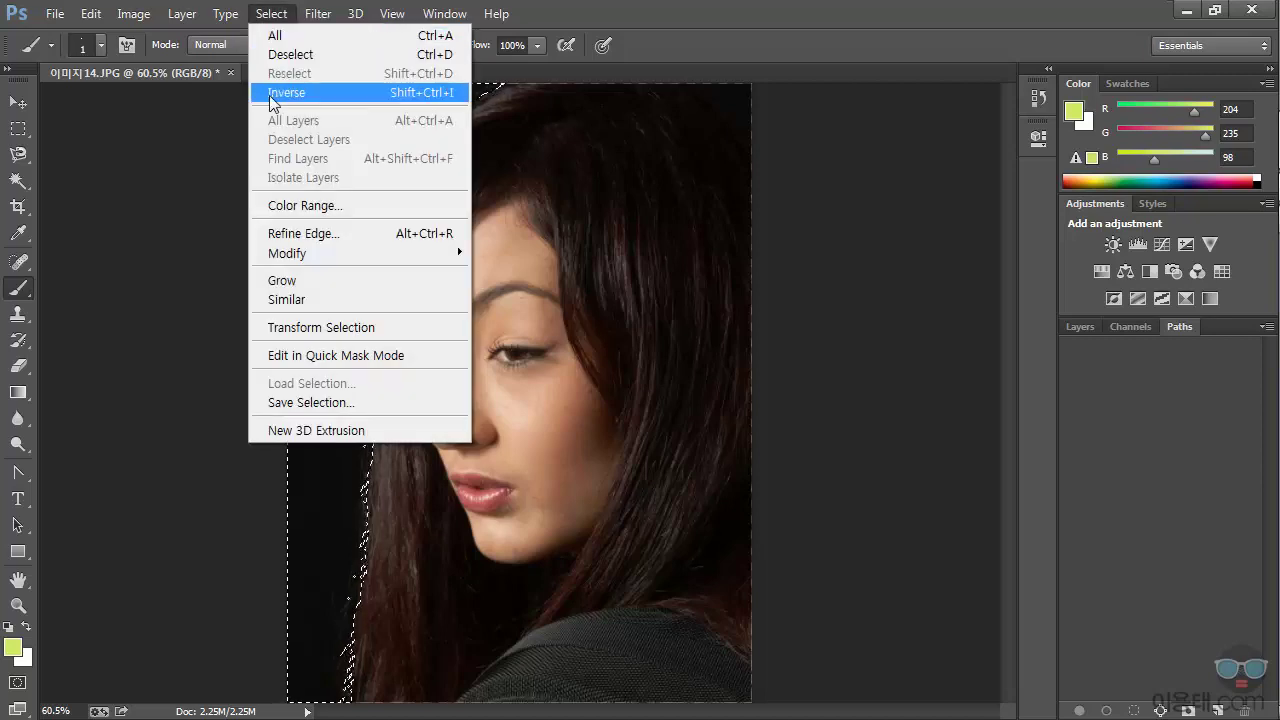
click(429, 97)
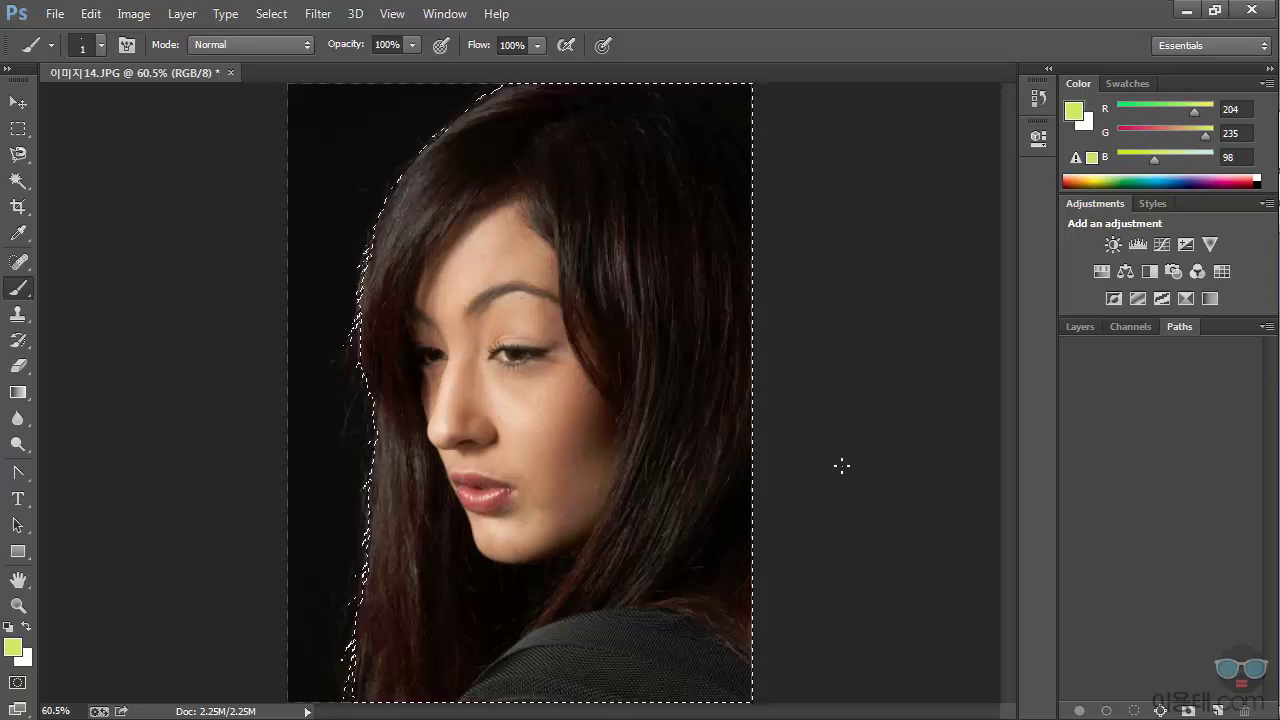
Try filling the selected woman with the white background color, and undo it.
key(ctrl+BackSpace)
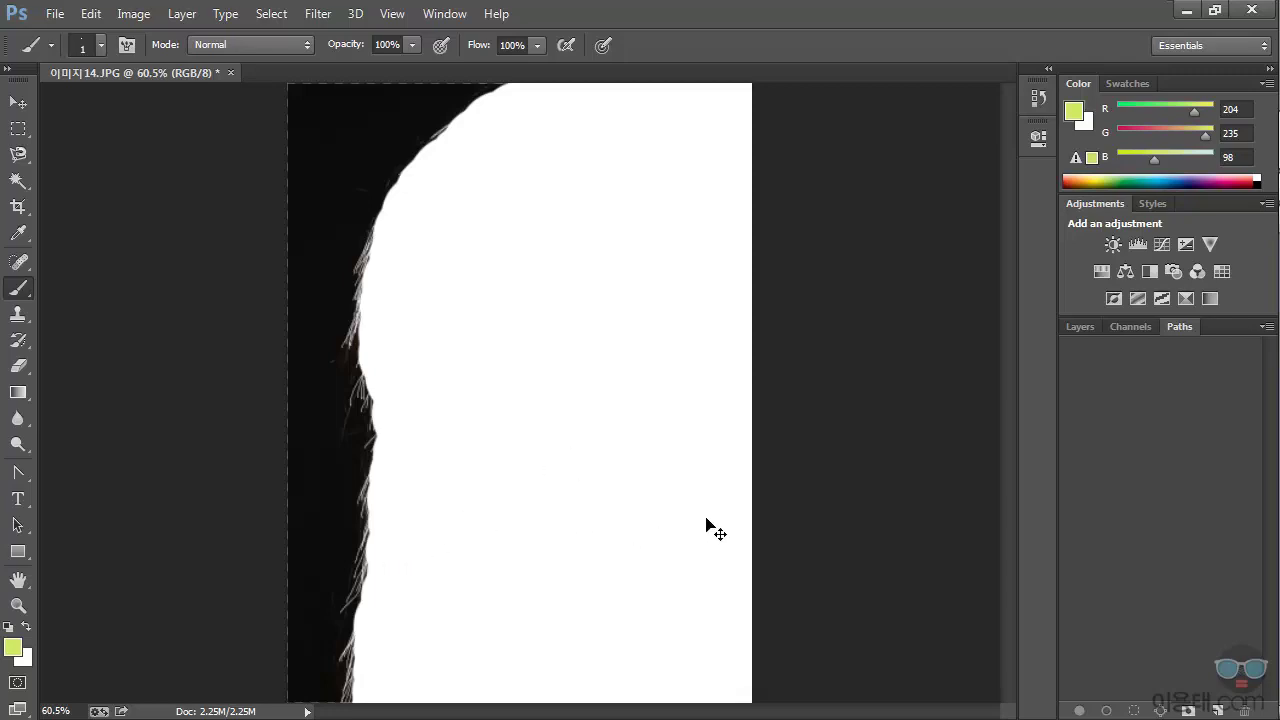
key(ctrl+2)
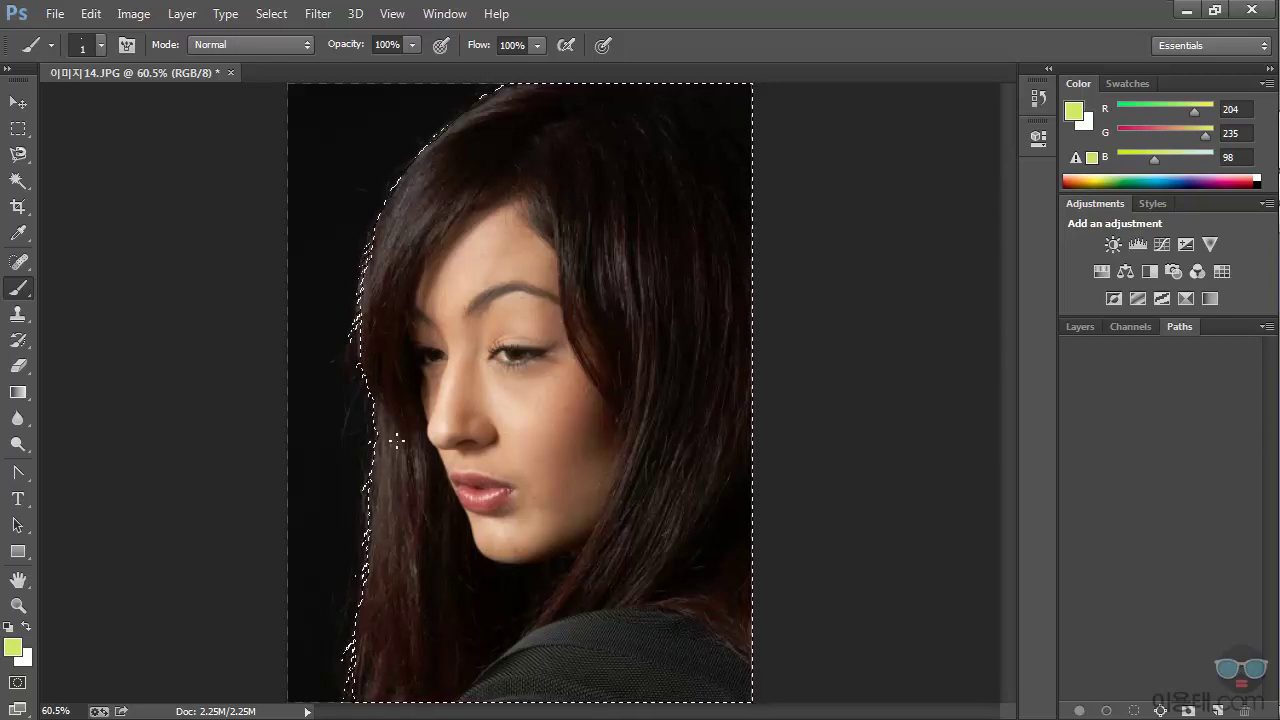
Feather the selection around the woman with a radius of 1 pixel.
click(226, 14)
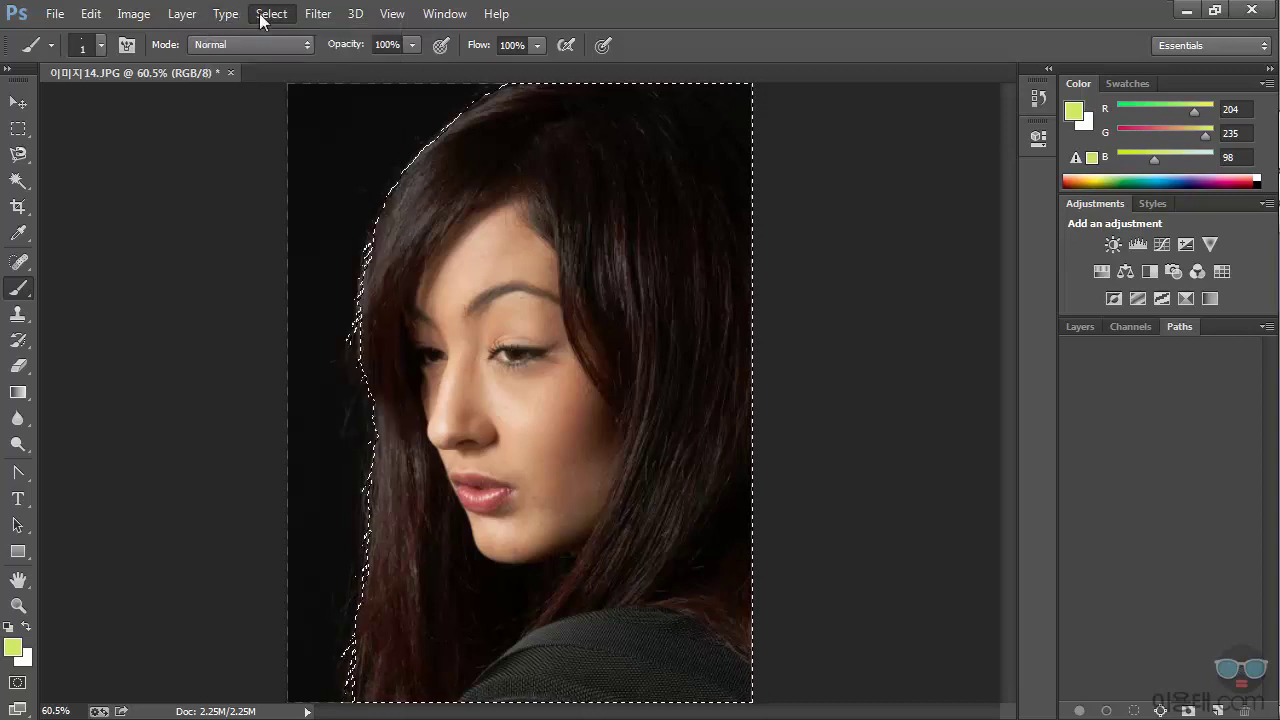
click(271, 14)
mouse_move(323, 251)
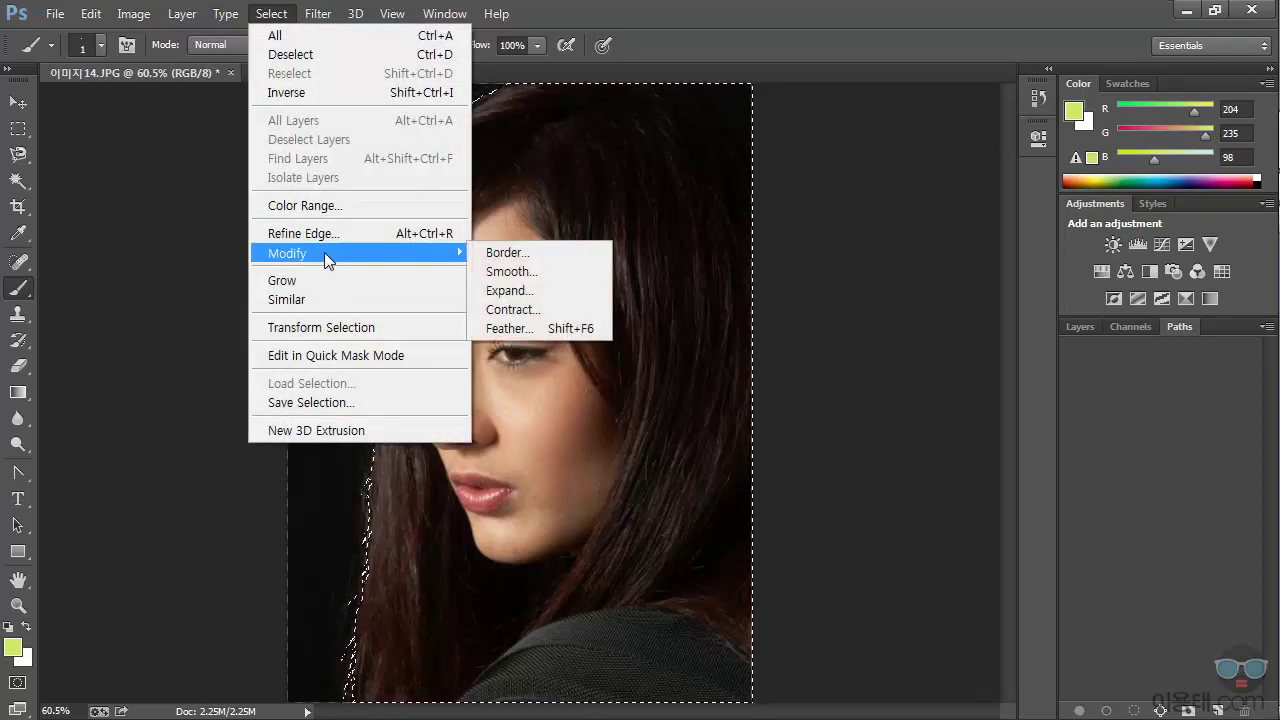
click(527, 330)
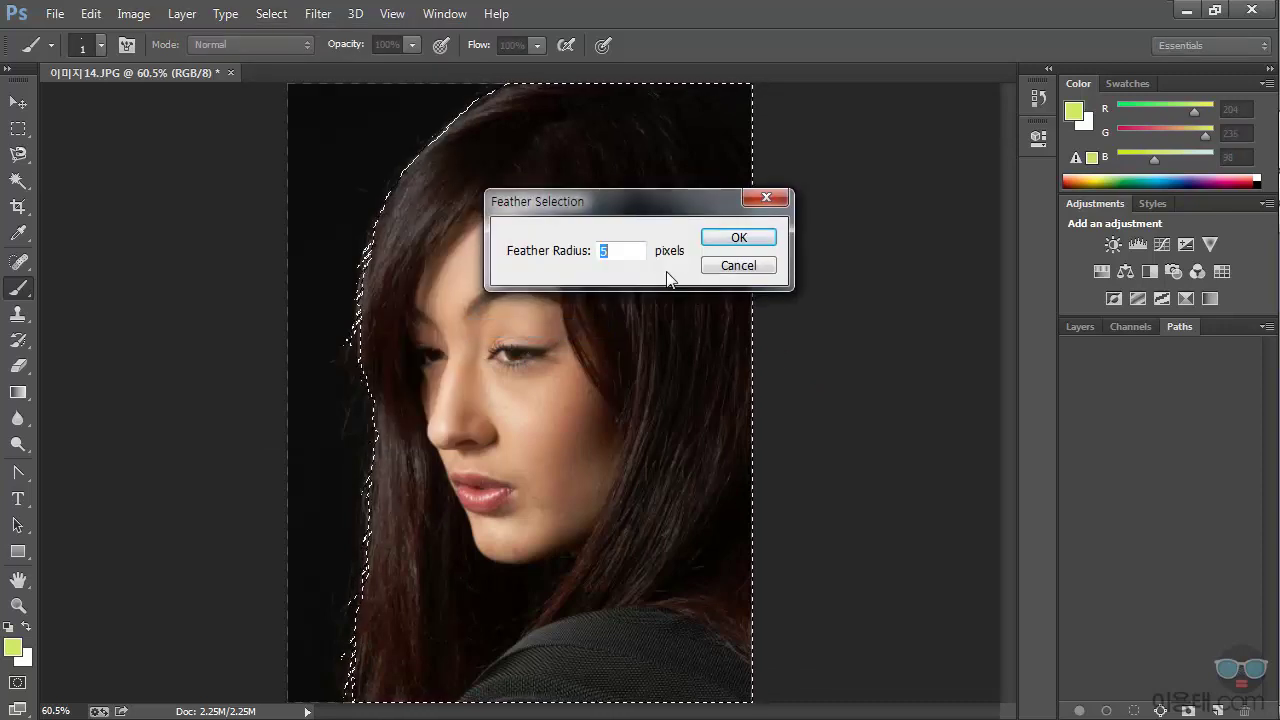
text(1)
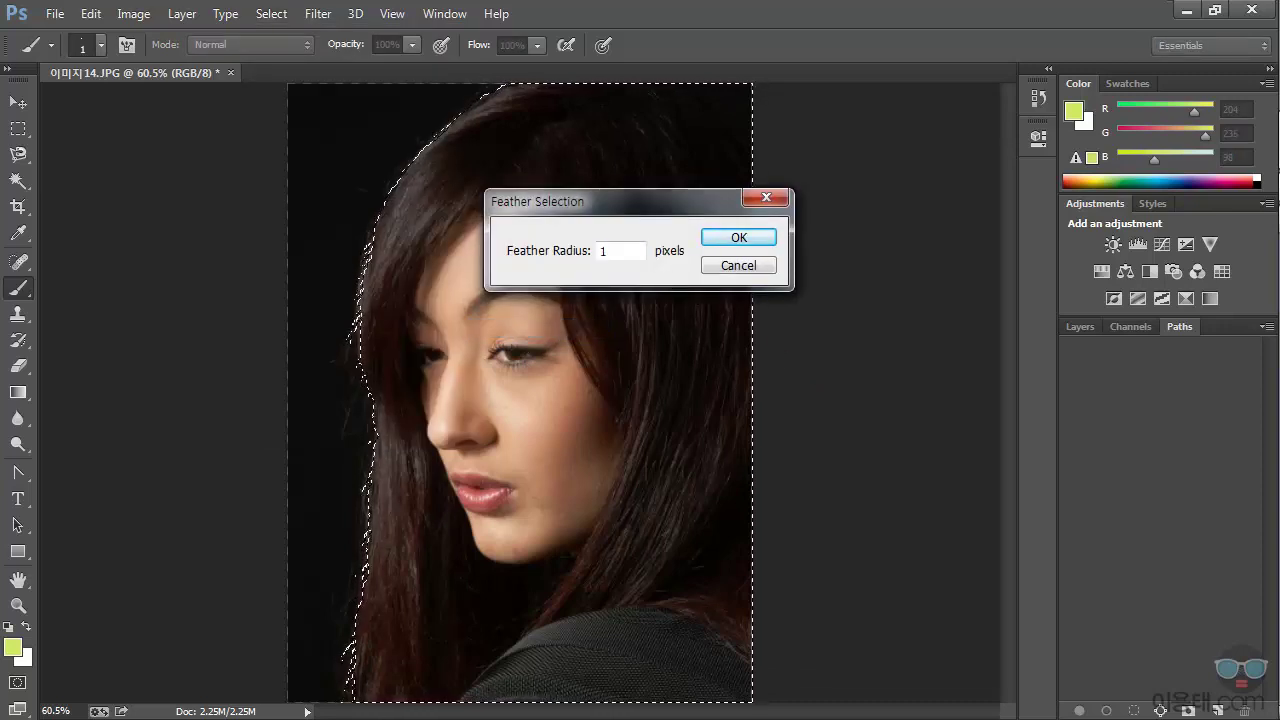
click(738, 241)
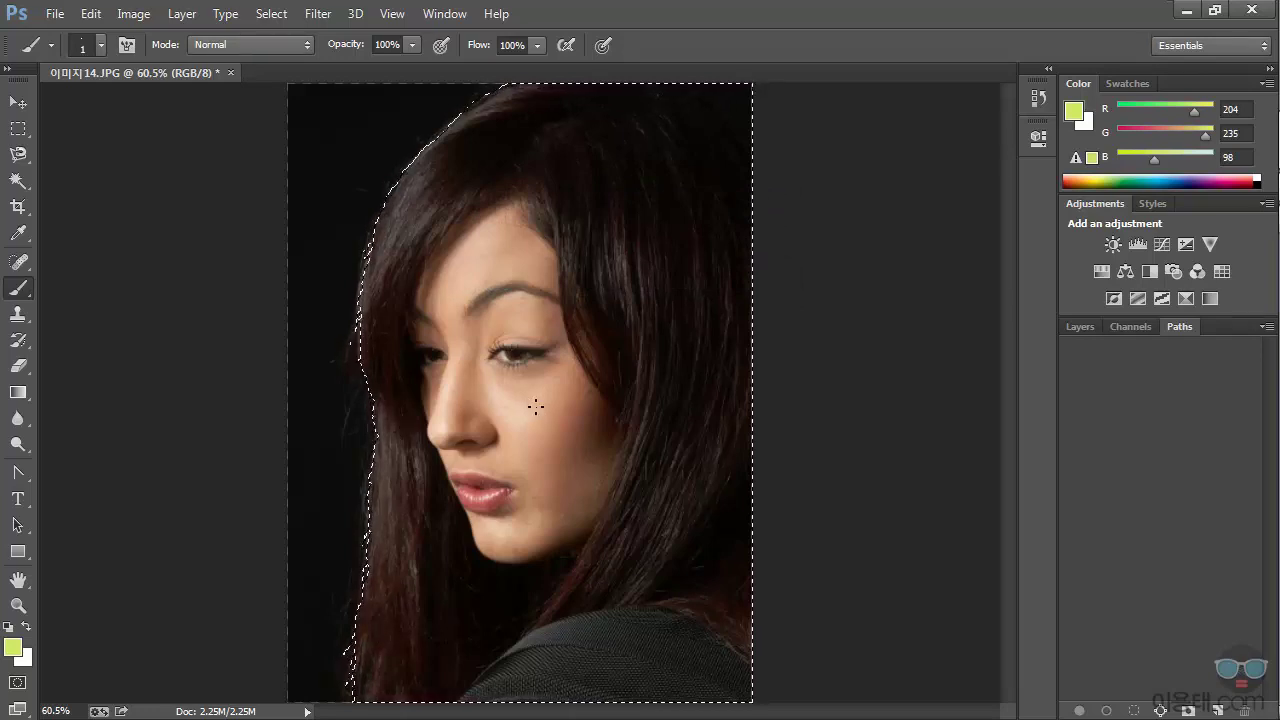
Copy the selected woman and paste her into a new white 685 × 1024 pixel RGB document at 72 pixels/inch.
click(54, 13)
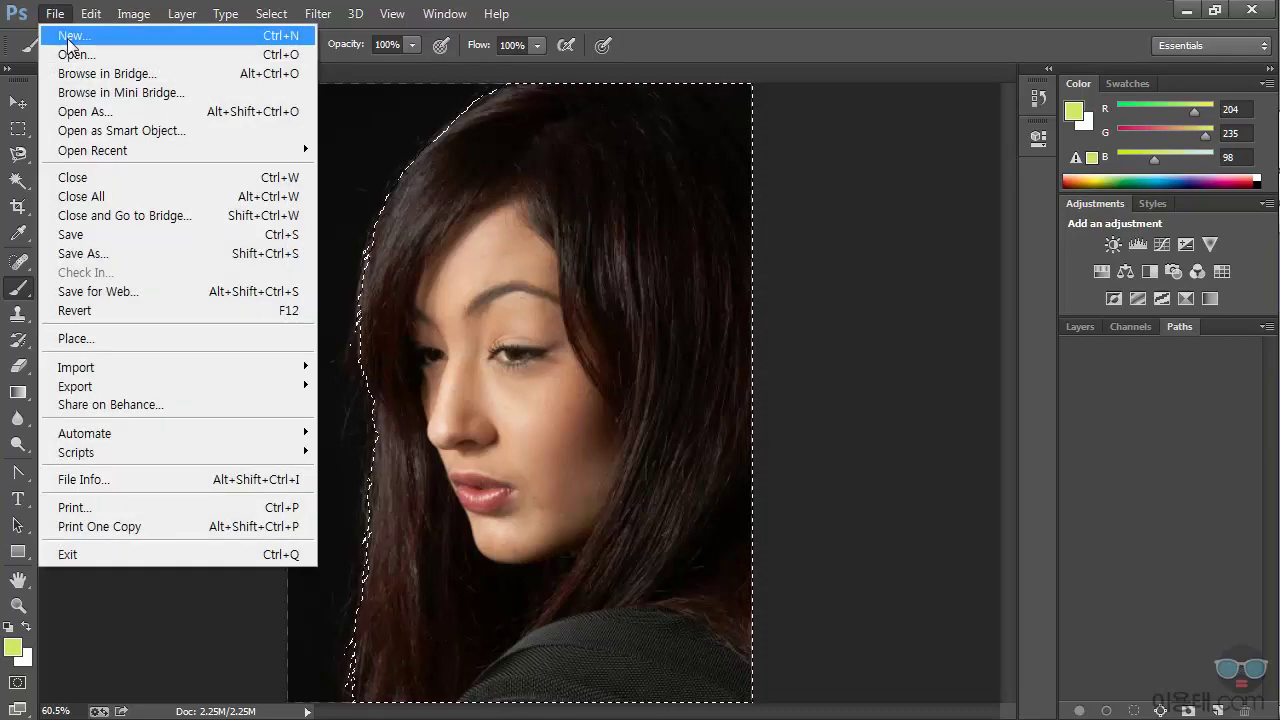
click(72, 36)
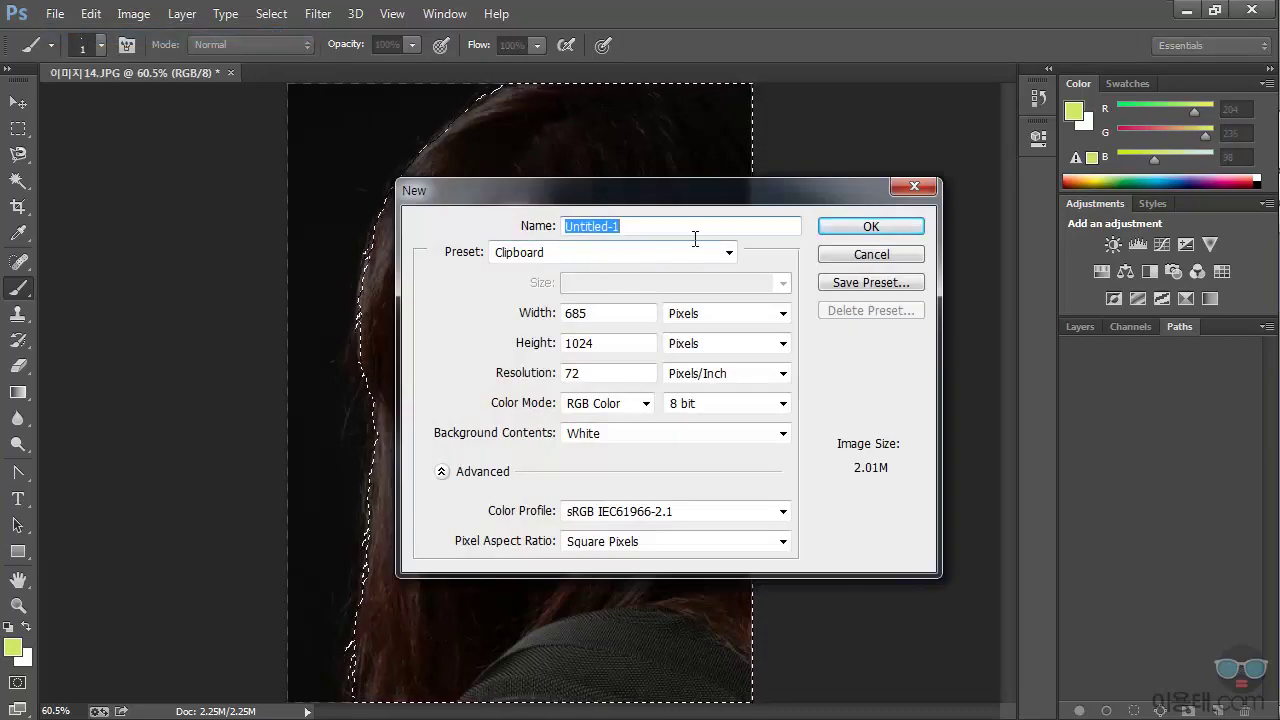
double_click(607, 384)
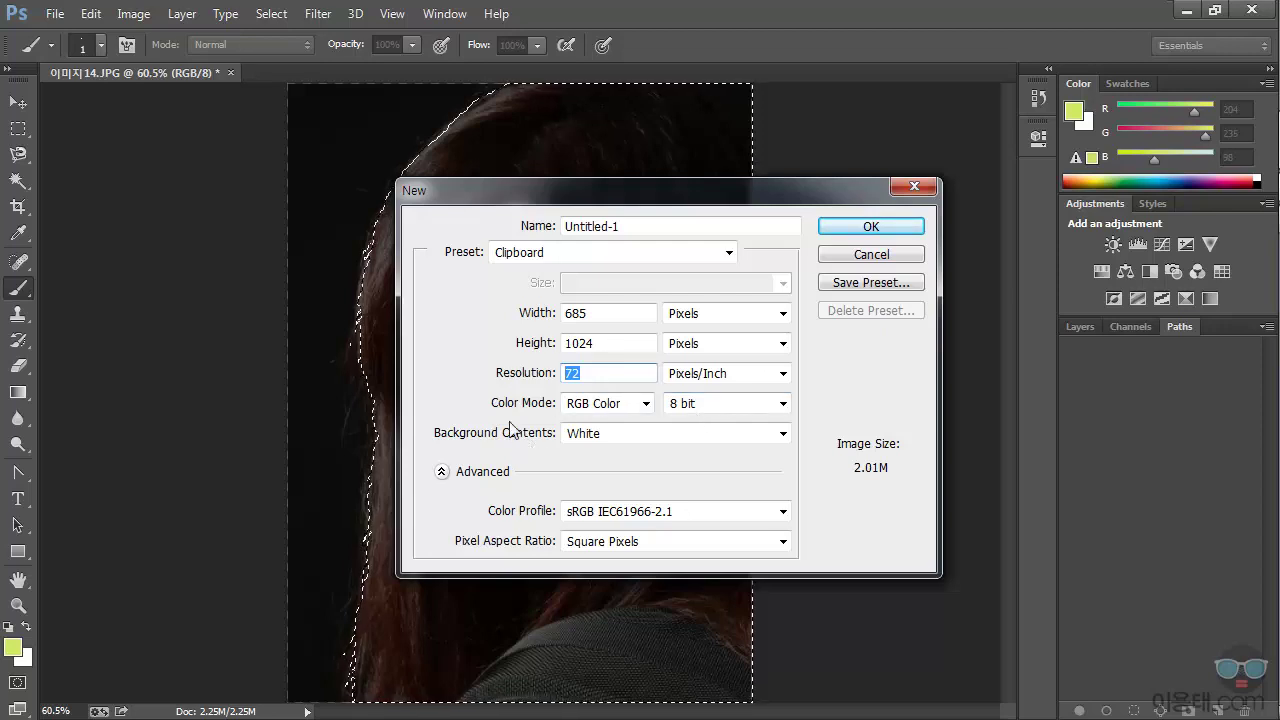
drag(680, 190, 930, 305)
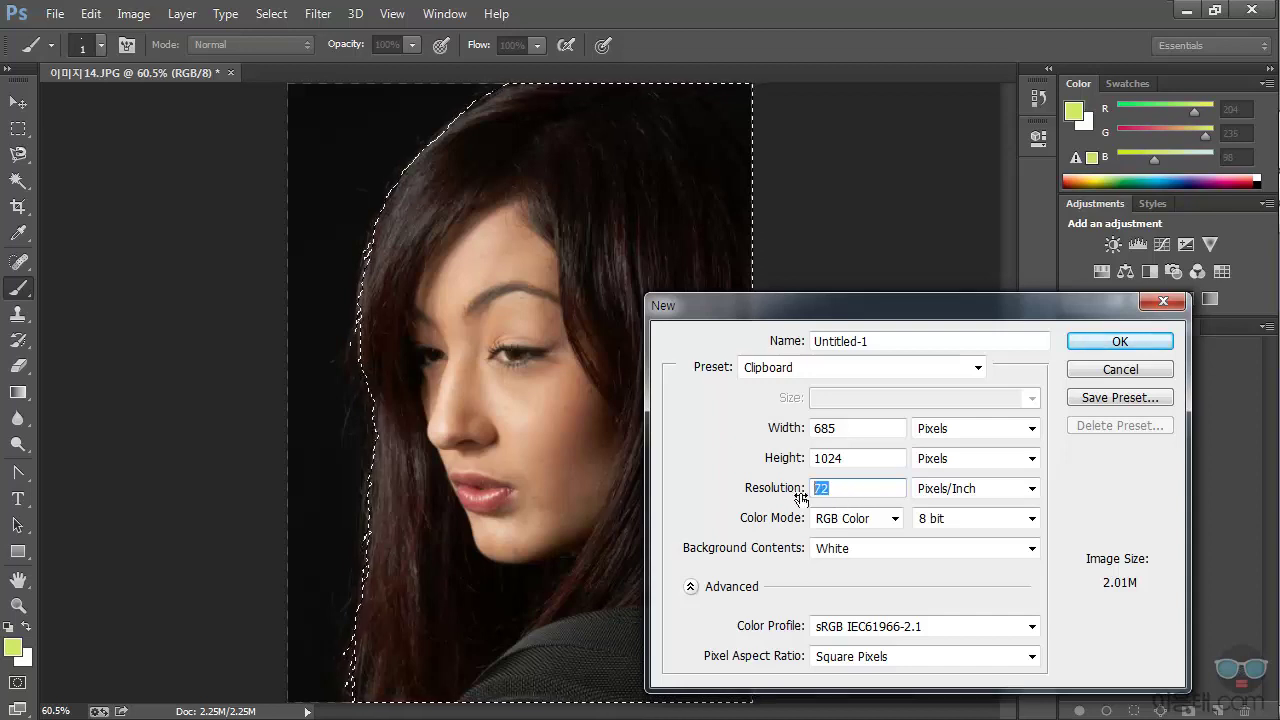
drag(868, 297, 739, 263)
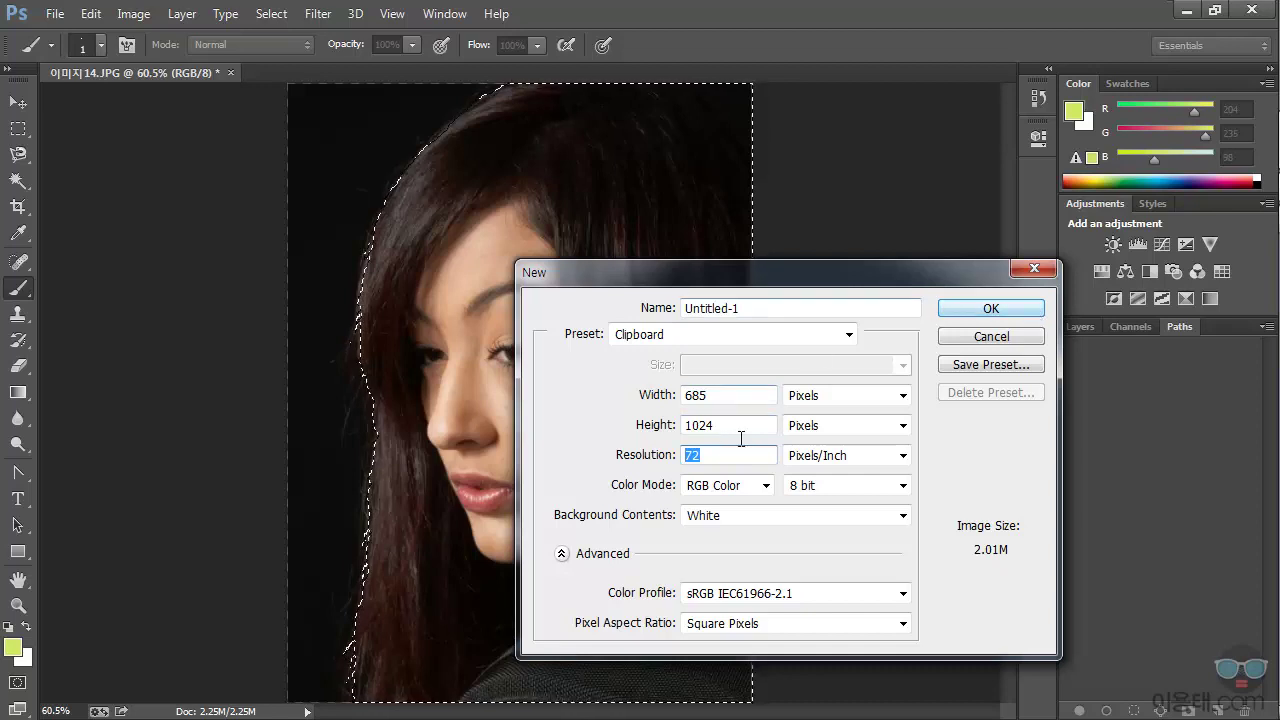
click(987, 309)
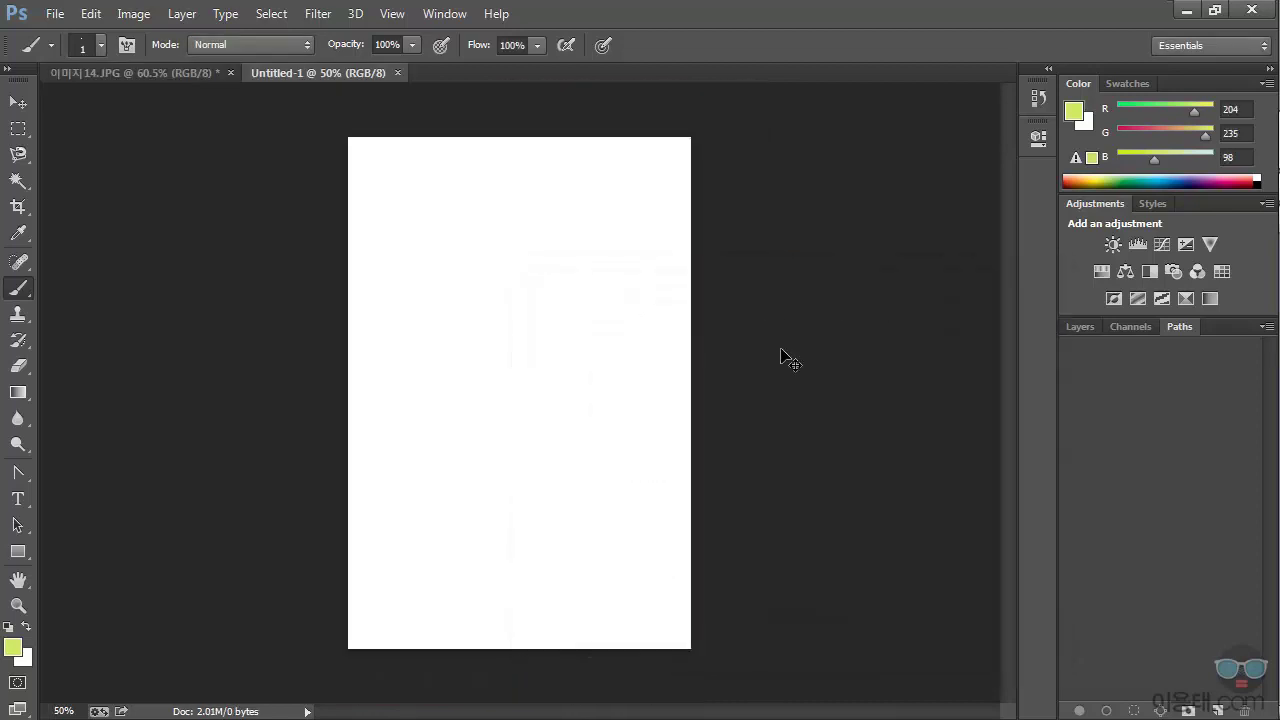
key(ctrl+v)
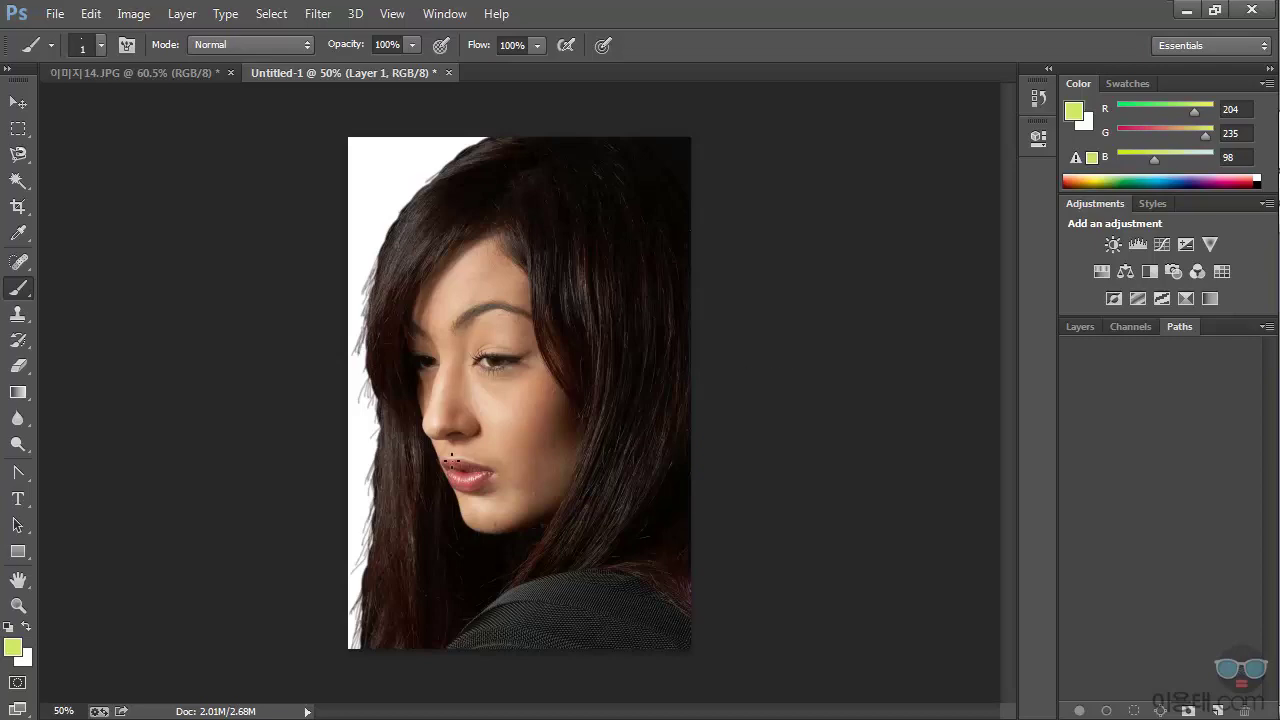
Examine the edges and stray hairs of the pasted cutout against the white background.
scroll(371, 505, up, 4)
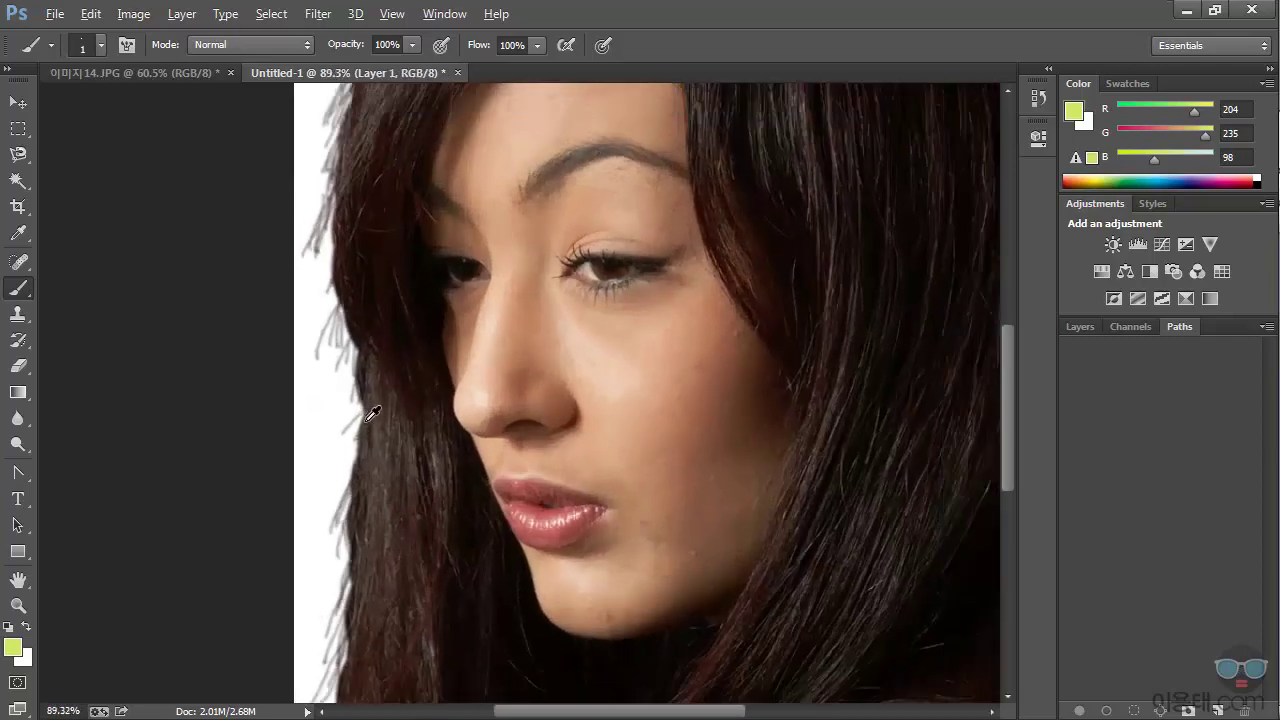
scroll(375, 428, down, 5)
scroll(372, 425, up, 8)
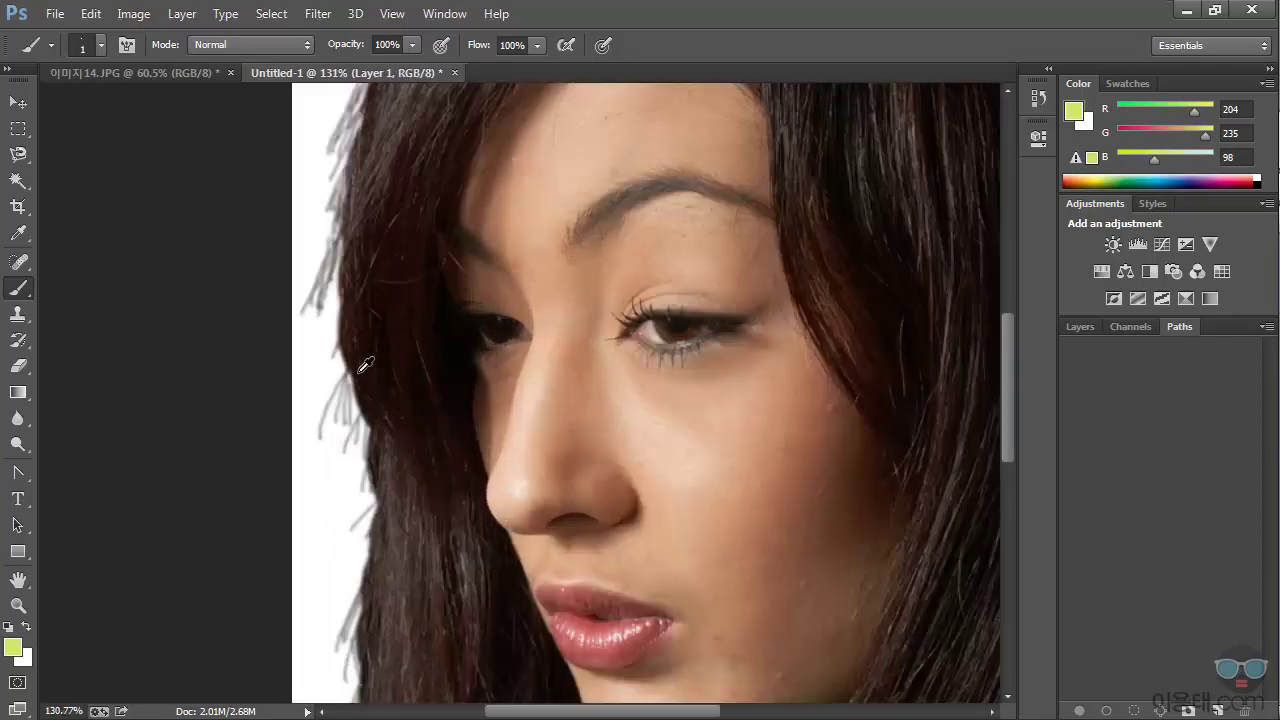
scroll(372, 343, down, 7)
scroll(381, 399, up, 5)
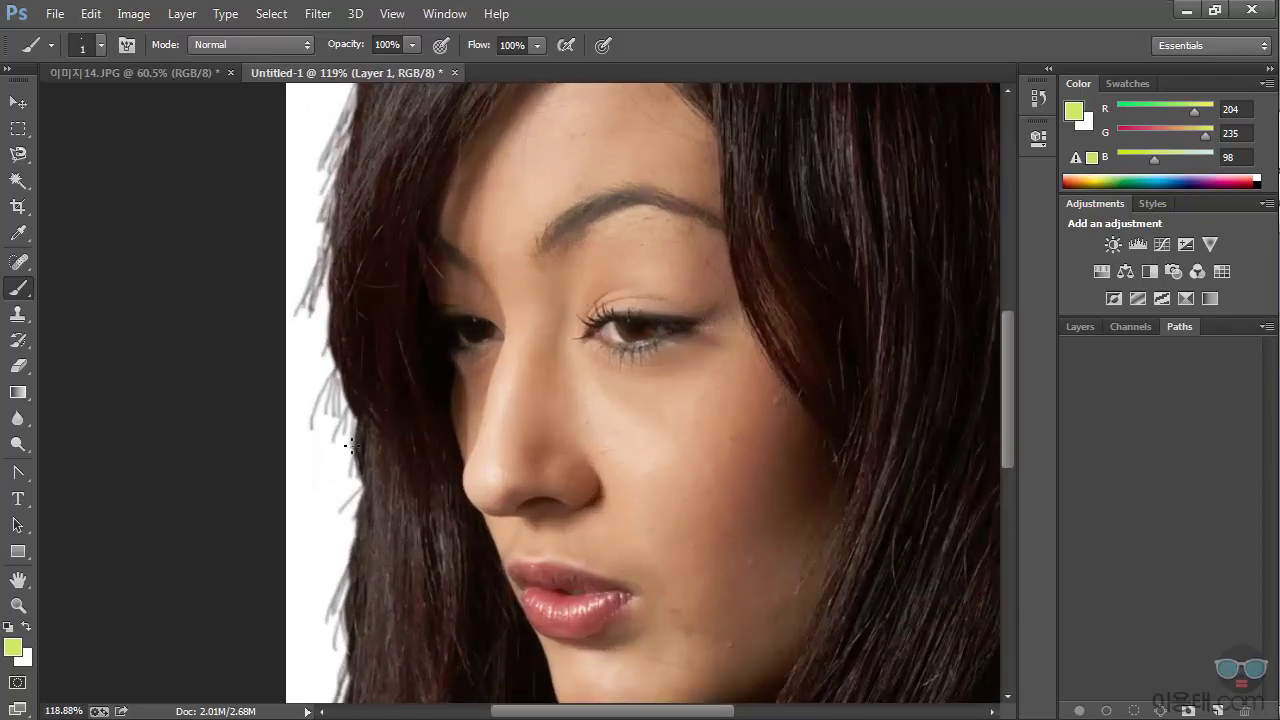
scroll(366, 390, down, 4)
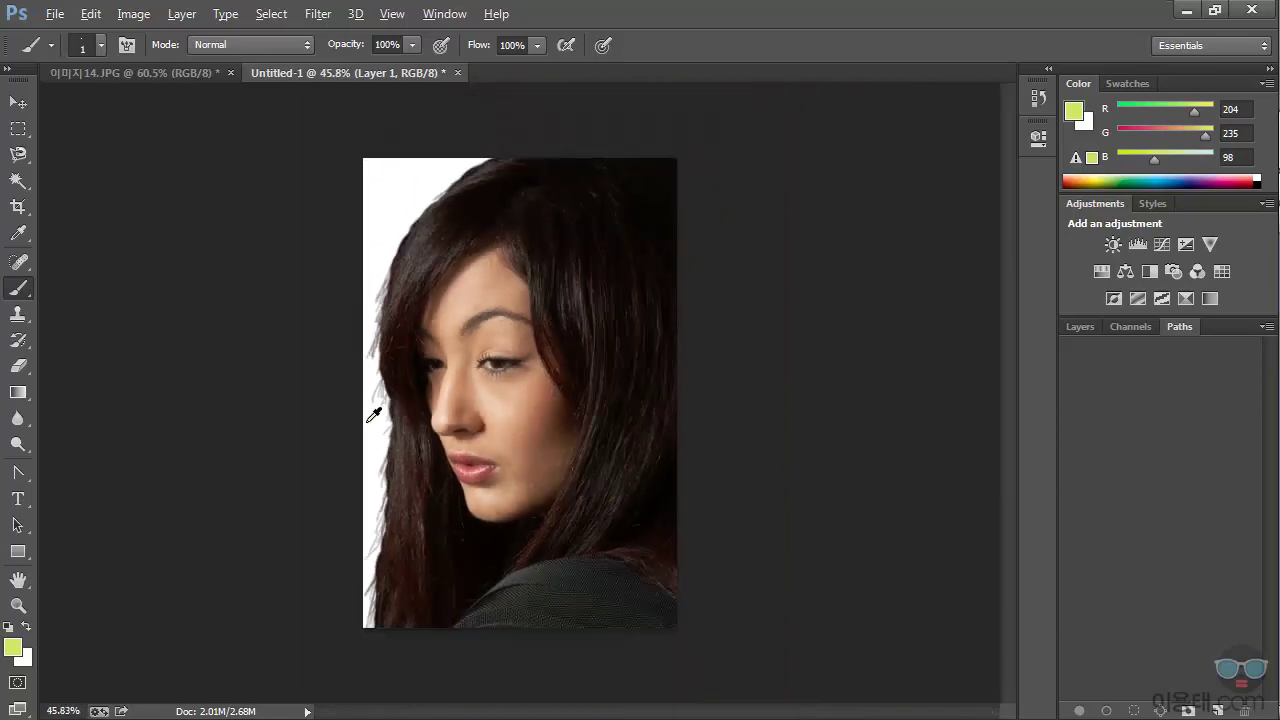
key(alt)
Open the green-screen photo 그린 스크린 from the 학습자료 folder.
click(53, 16)
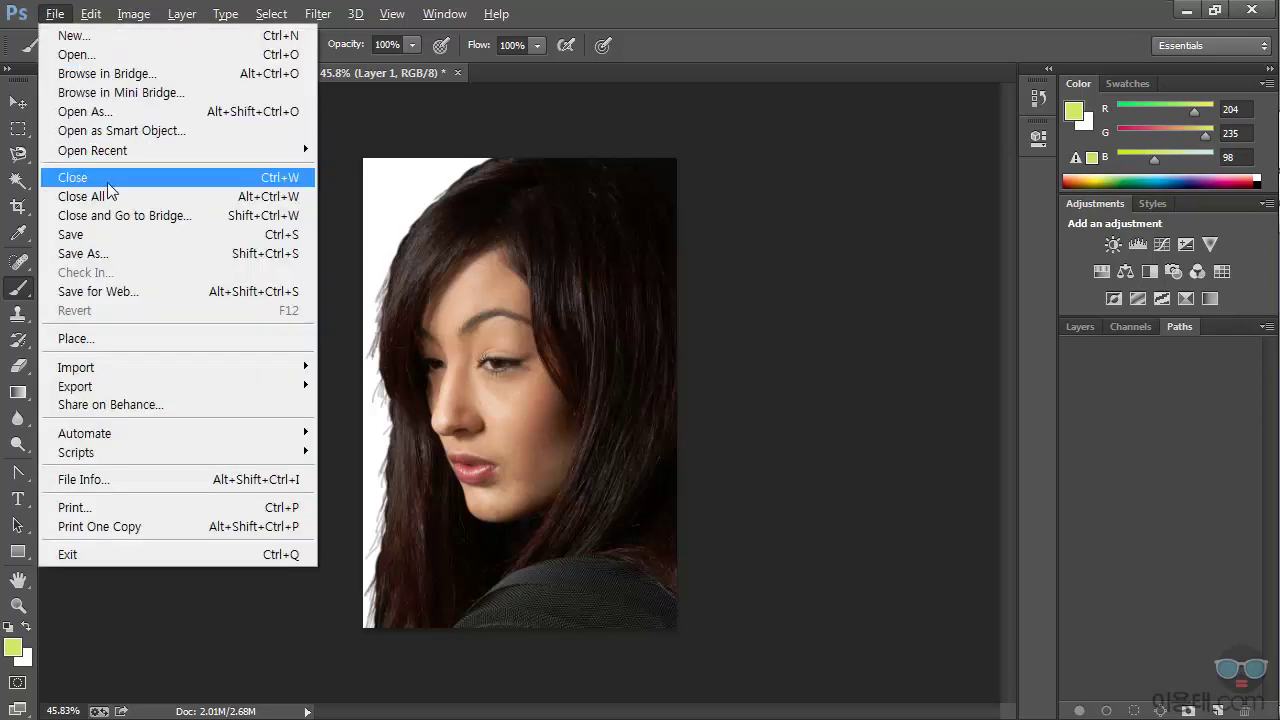
click(76, 54)
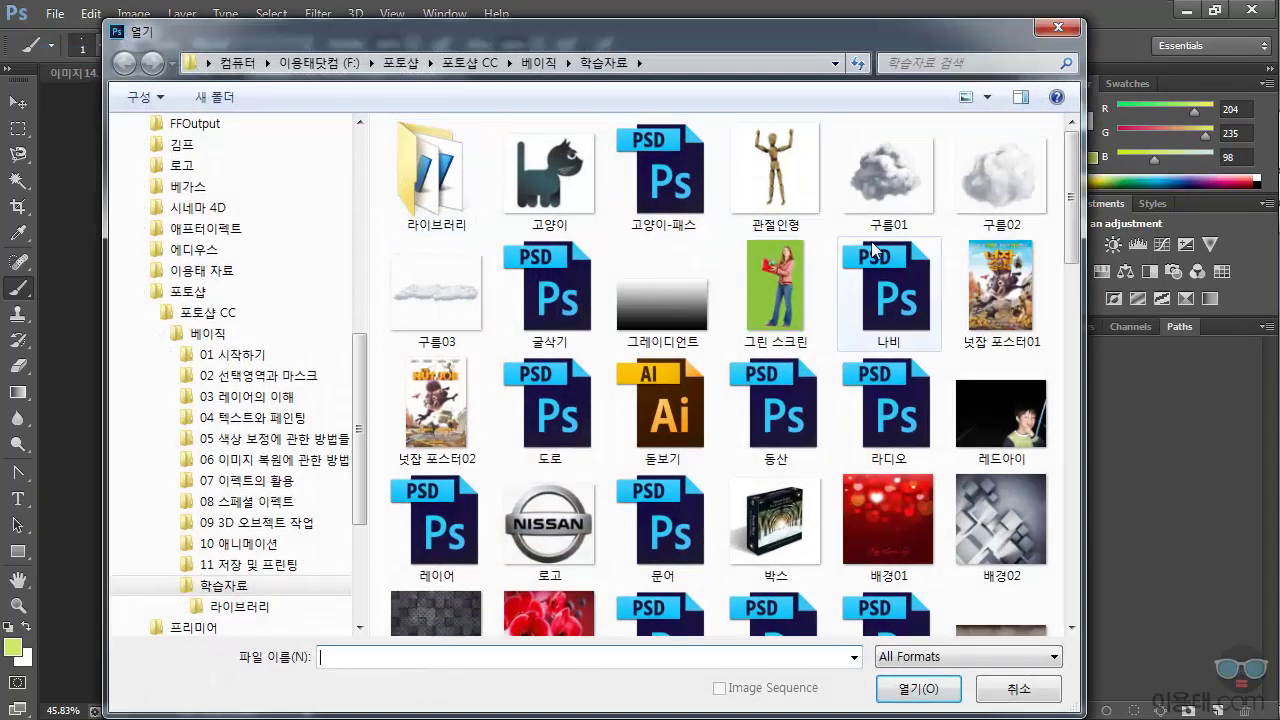
click(775, 286)
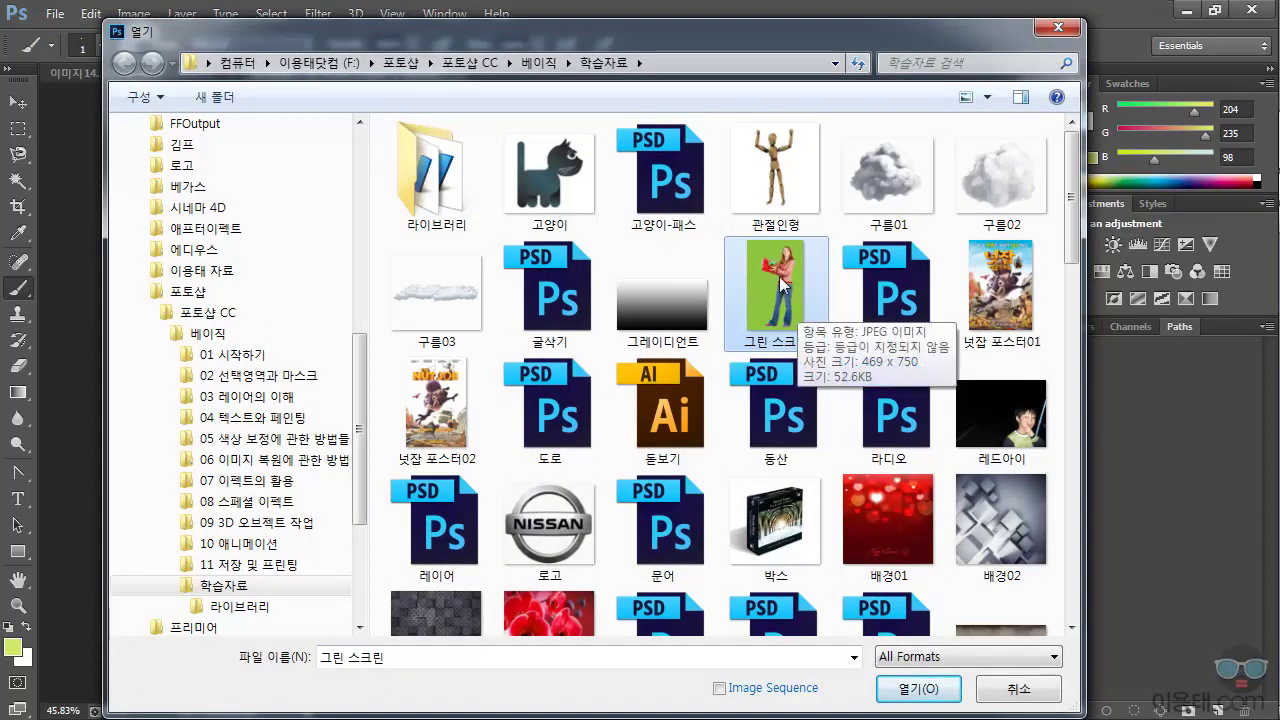
click(915, 690)
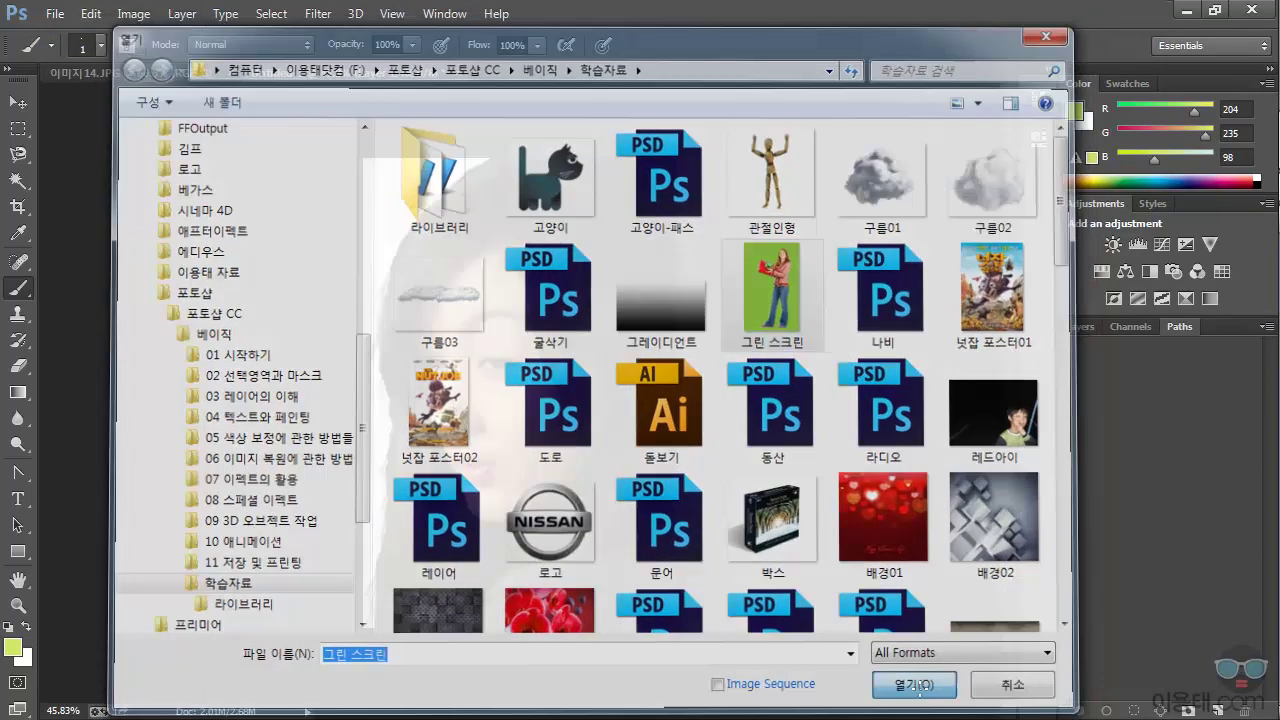
Examine the woman's hair and outline against the green background of the photo.
scroll(594, 220, up, 6)
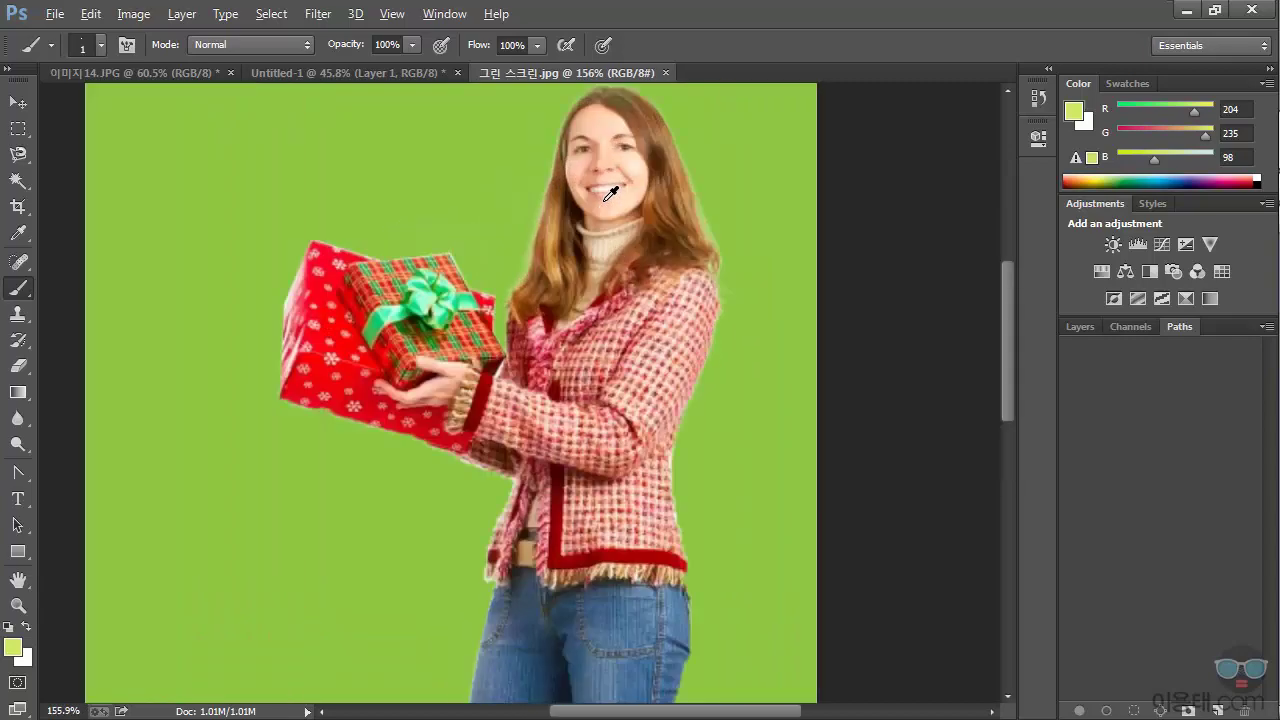
scroll(655, 224, up, 4)
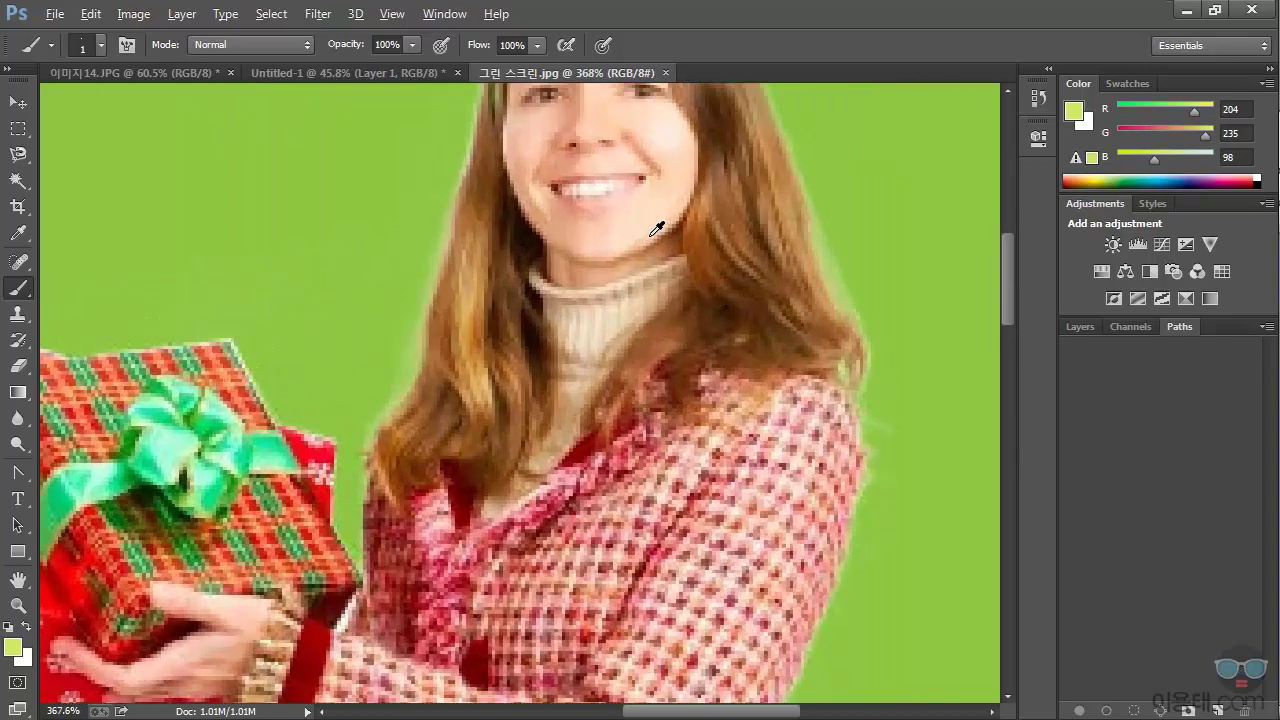
scroll(663, 223, down, 2)
key(alt)
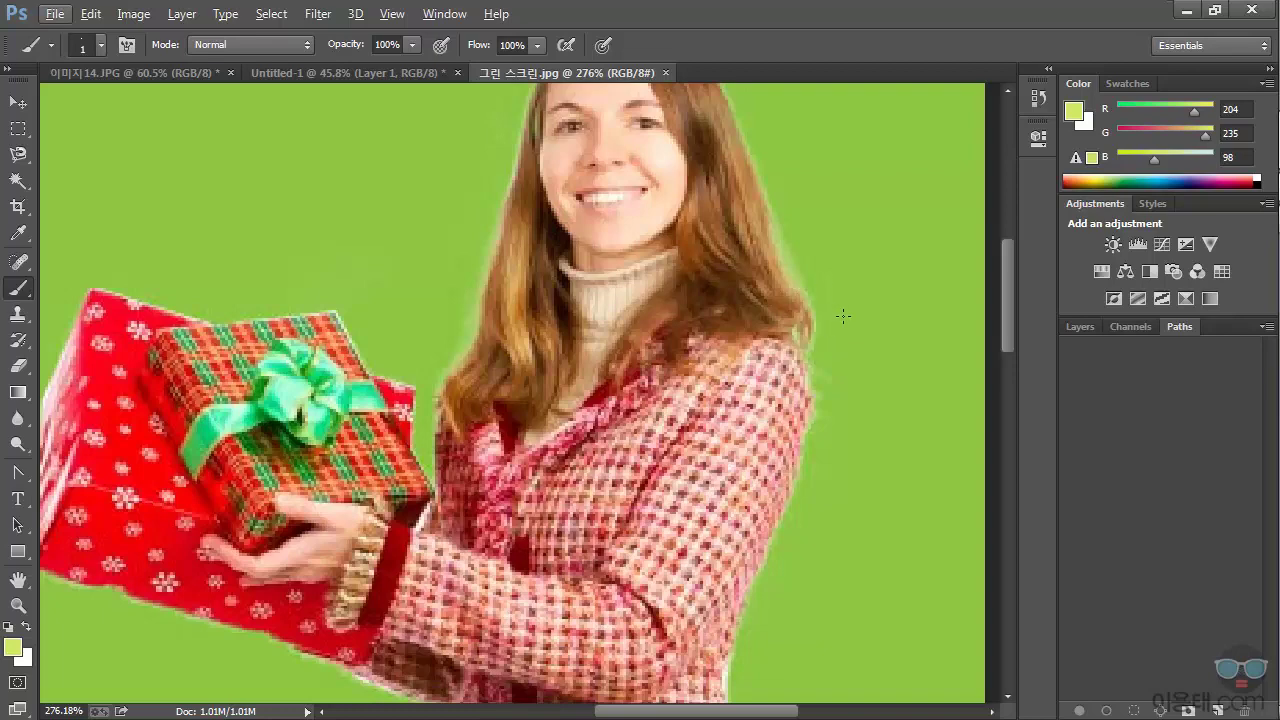
scroll(770, 364, down, 5)
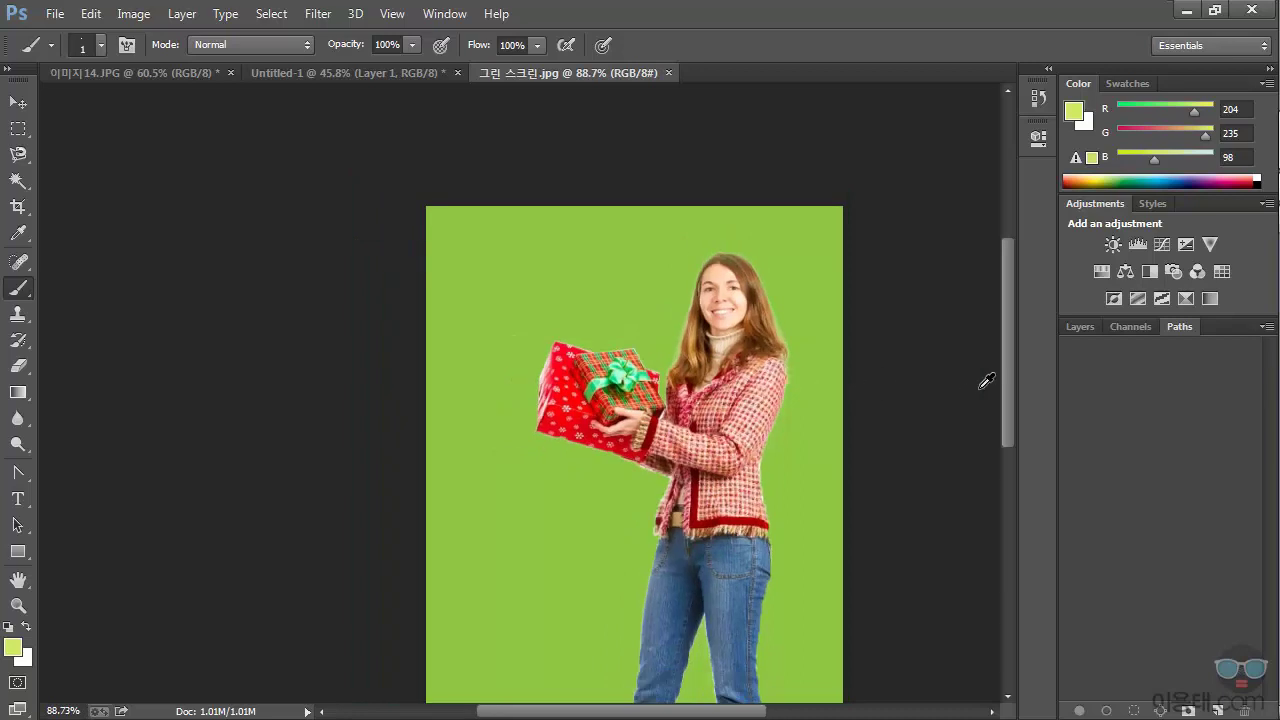
scroll(1009, 383, down, 3)
scroll(783, 360, down, 1)
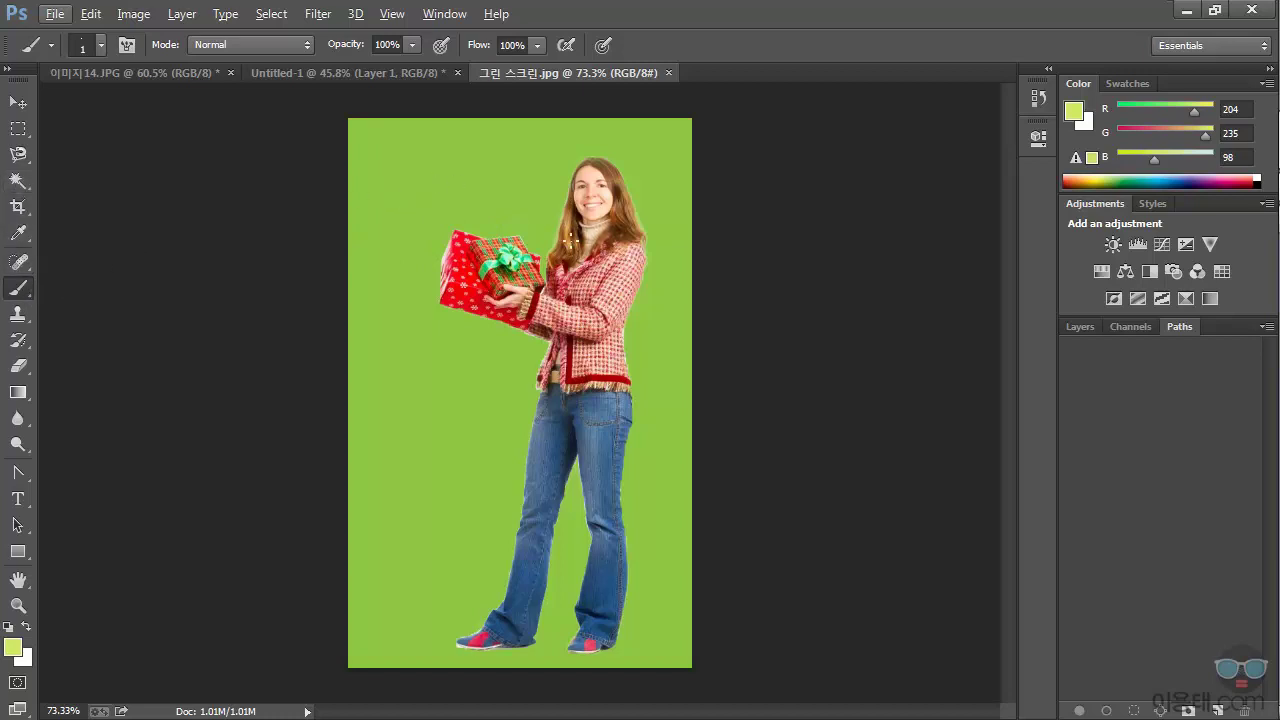
Select the green background with the Magic Wand at tolerance 20, and invert the selection to the woman and her gifts.
click(21, 188)
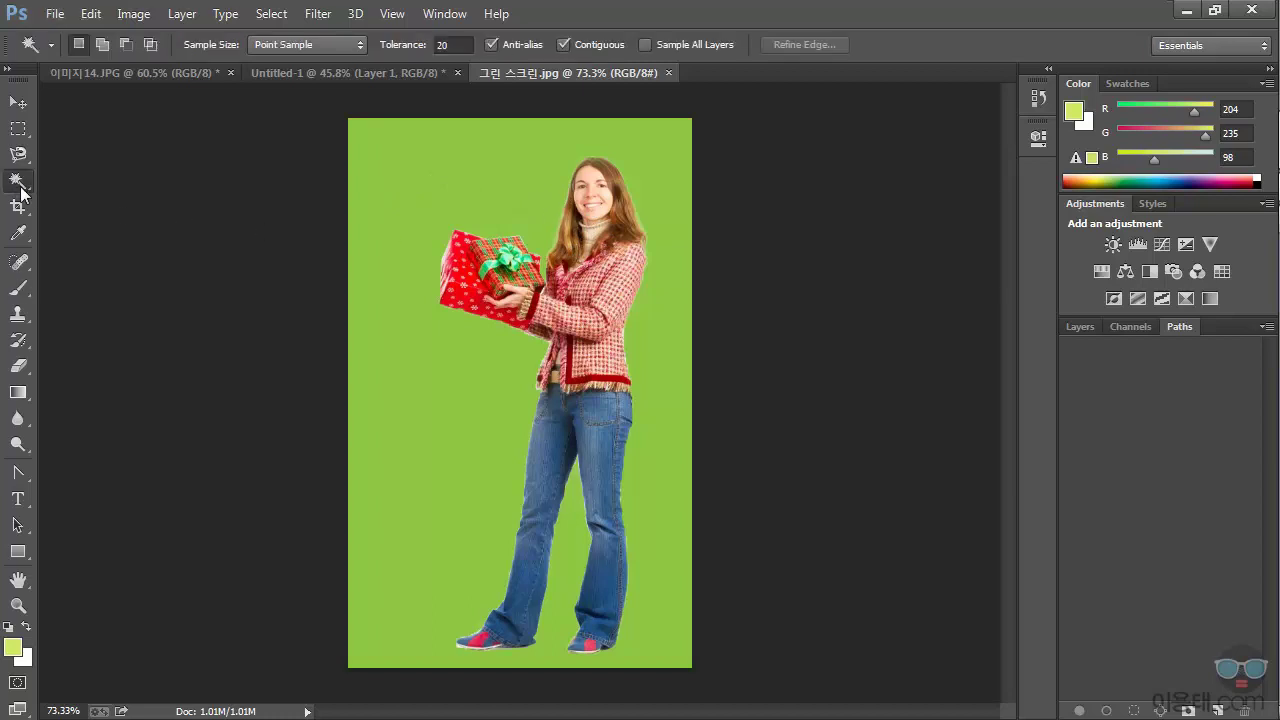
click(405, 170)
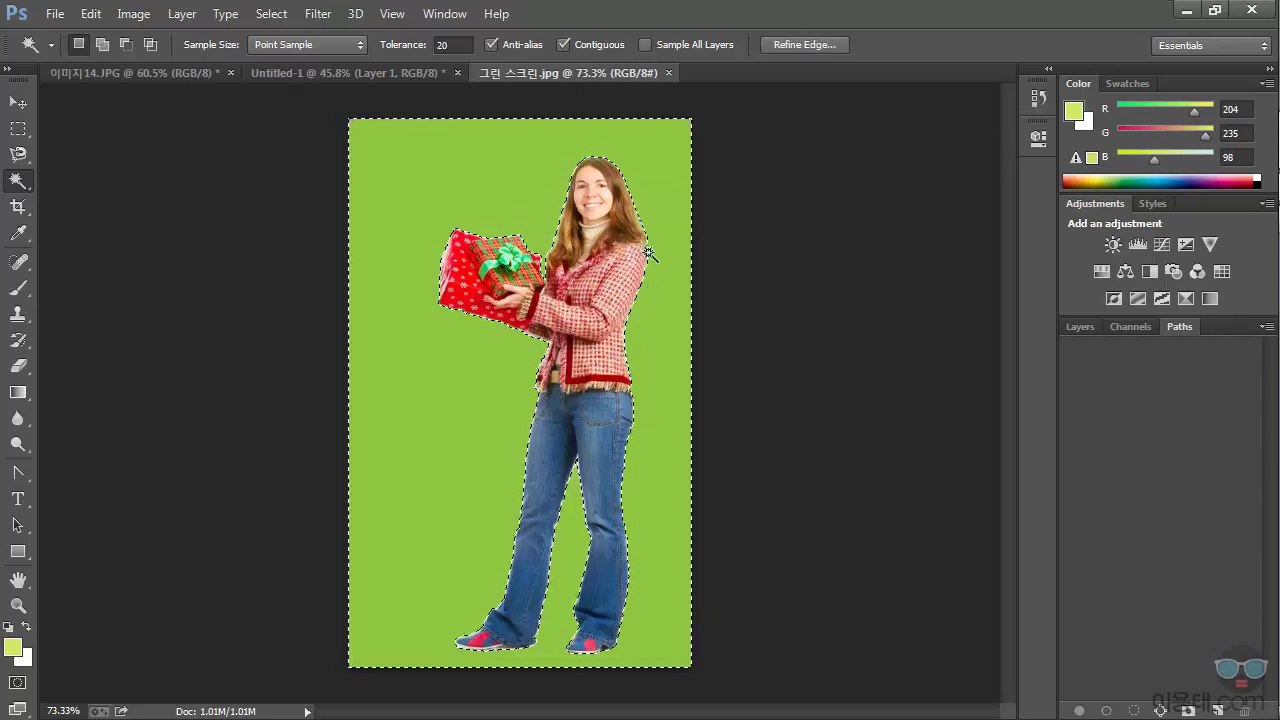
key(alt)
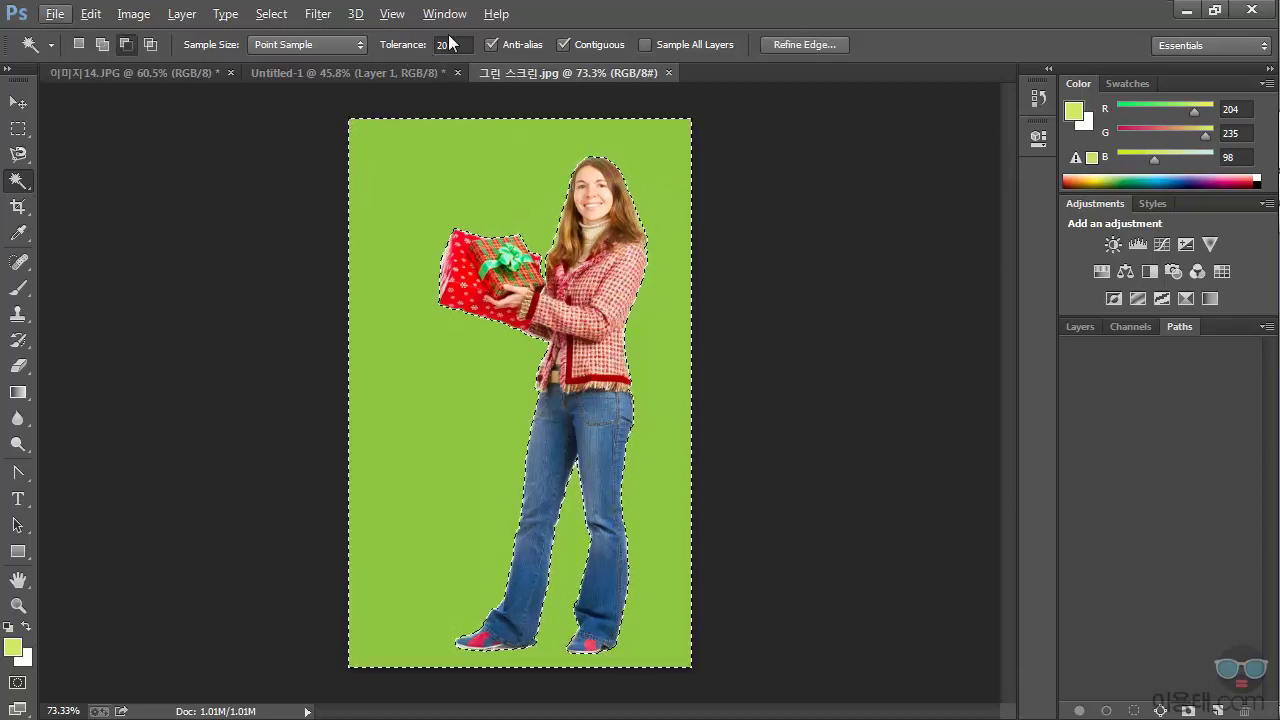
scroll(651, 171, up, 8)
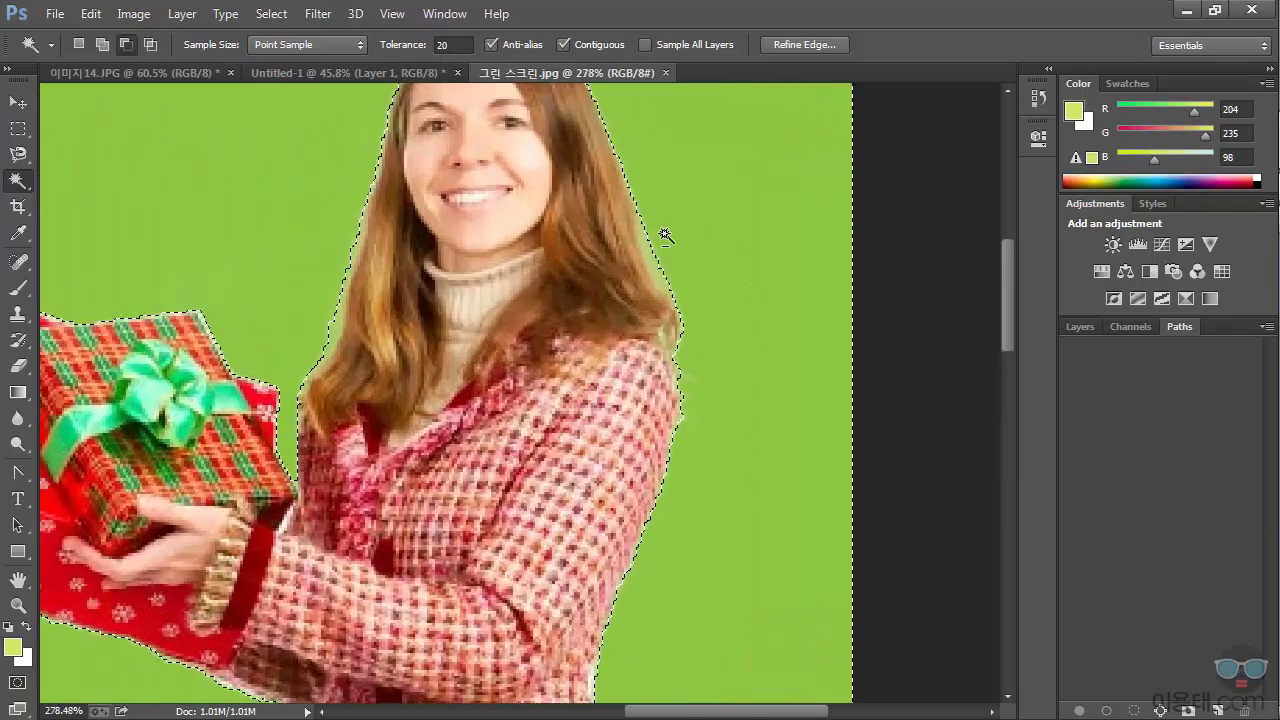
scroll(668, 238, up, 2)
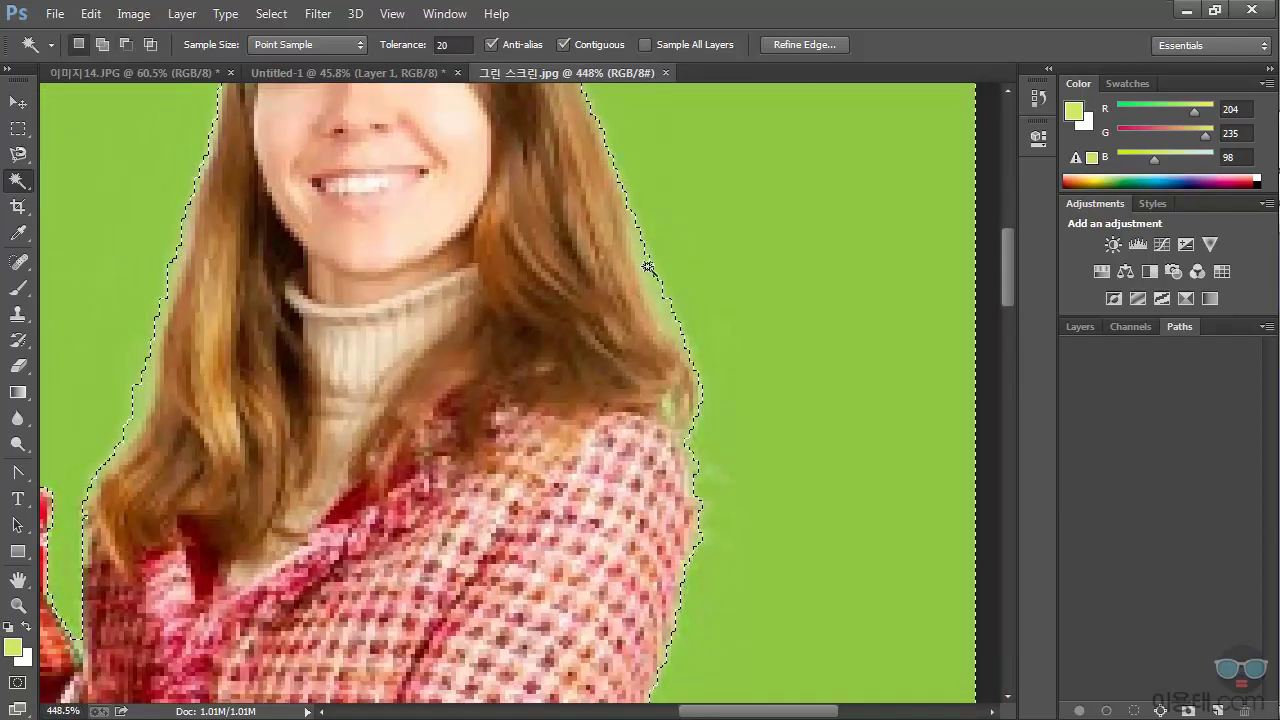
key(ctrl+0)
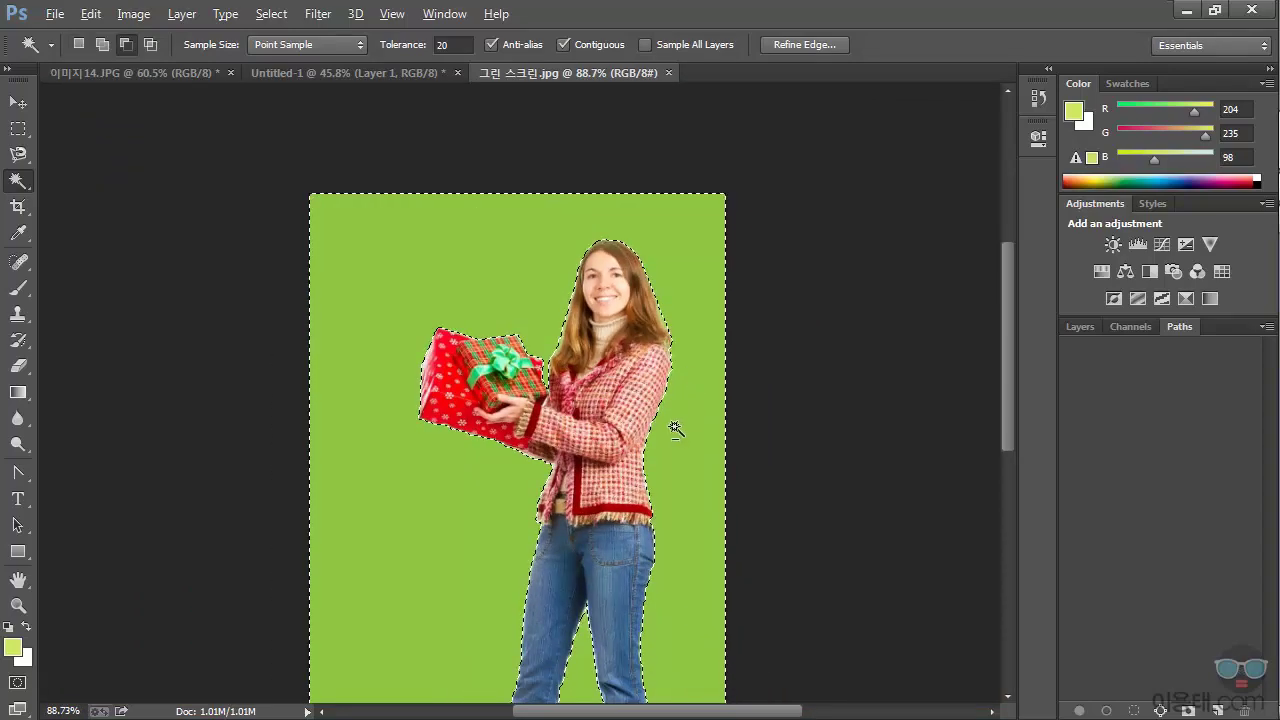
key(alt)
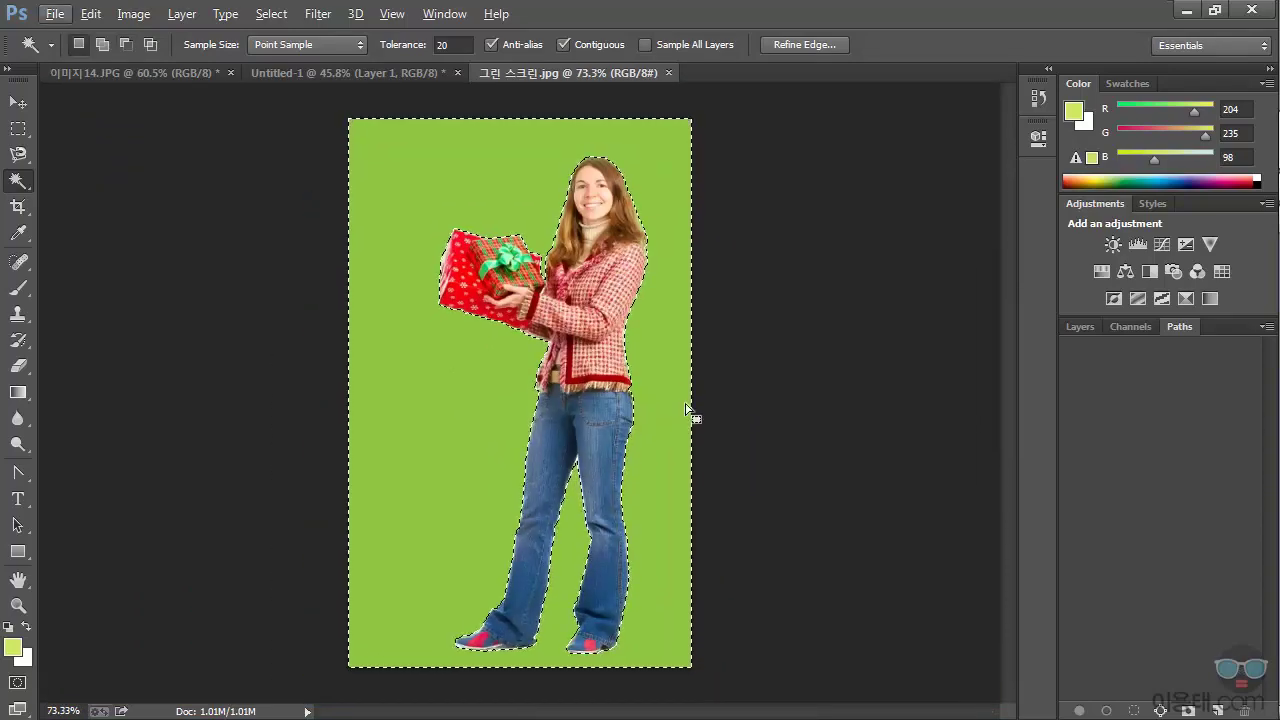
key(ctrl+shift+i)
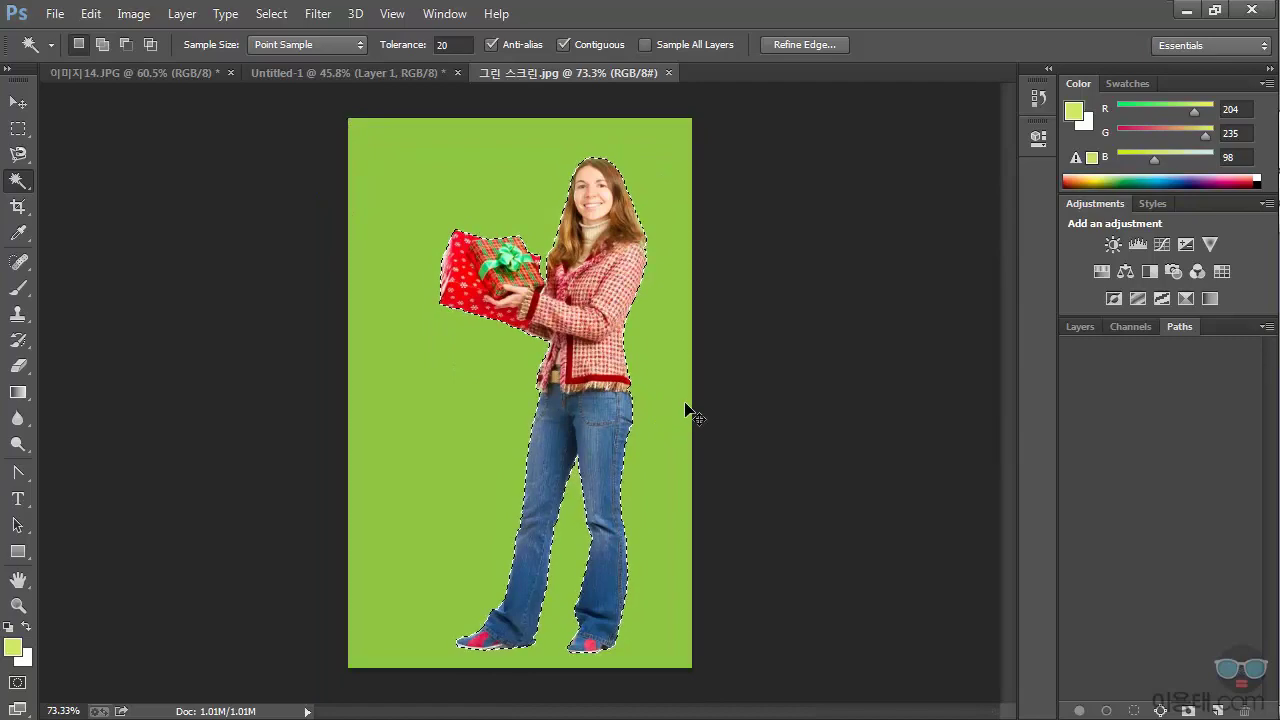
Start Refine Edge on the woman's selection with her head and hair in close view.
scroll(671, 394, up, 8)
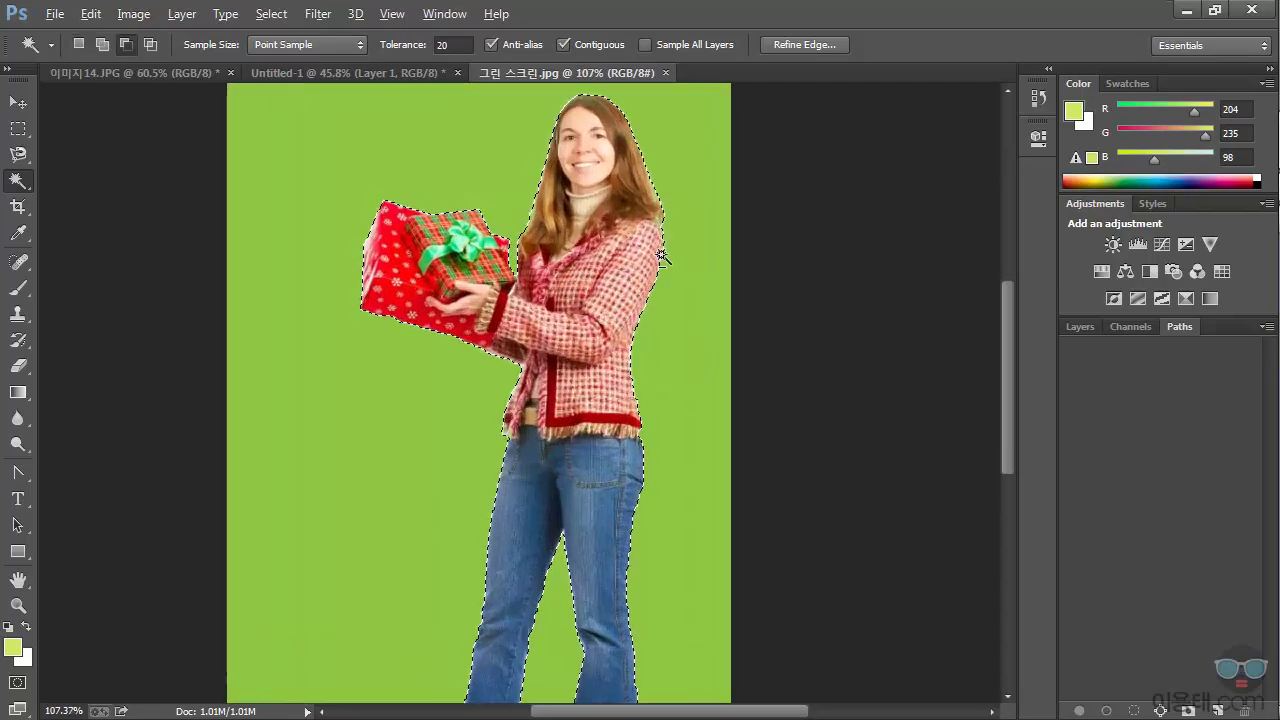
scroll(645, 226, up, 9)
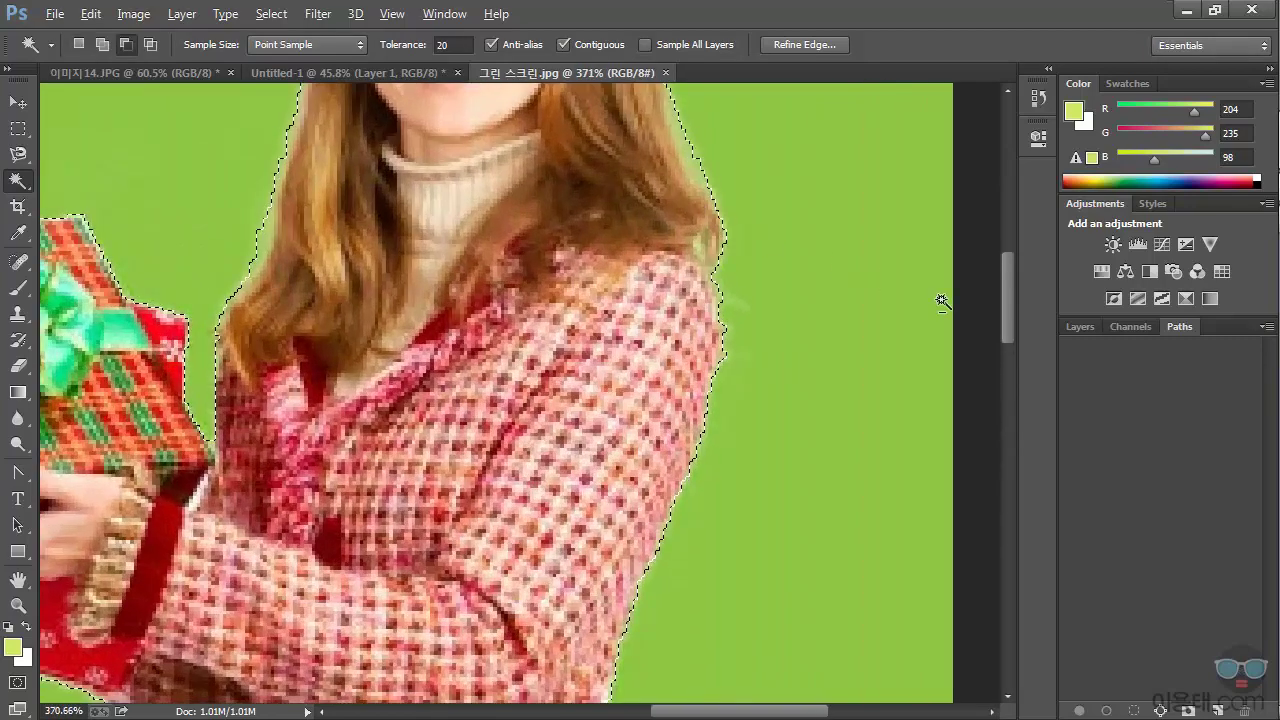
drag(1006, 304, 1010, 274)
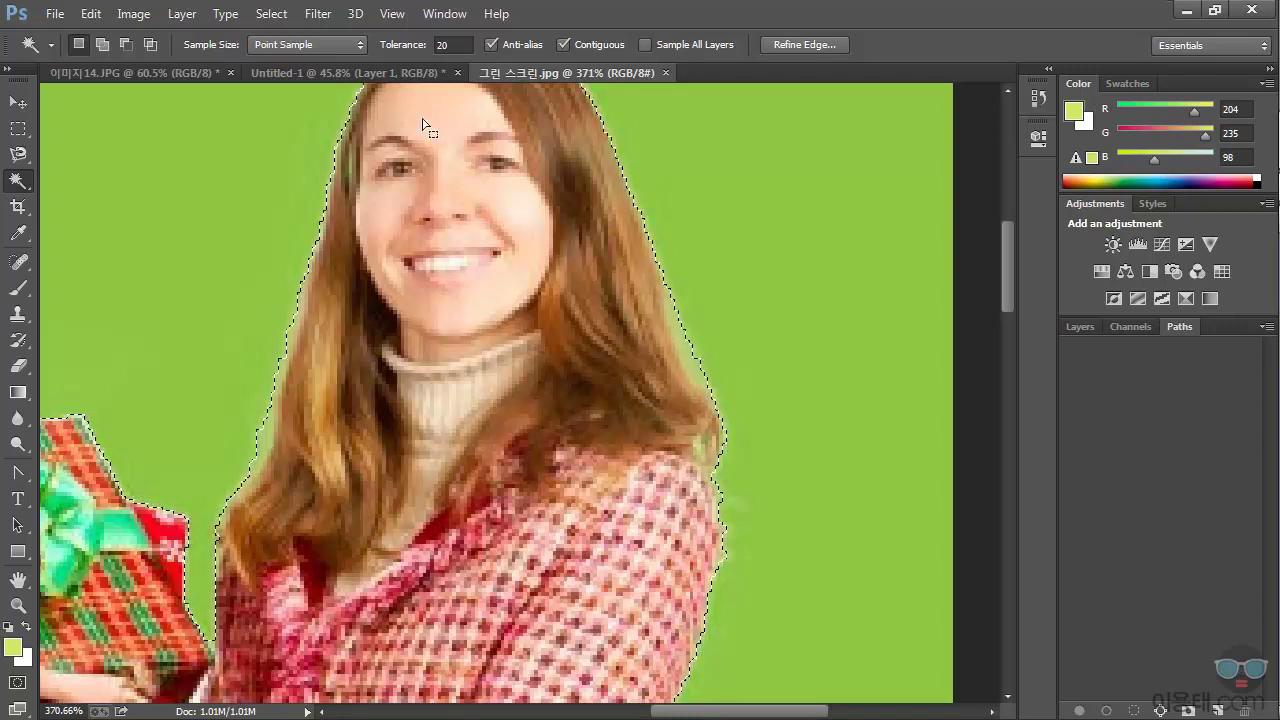
click(272, 14)
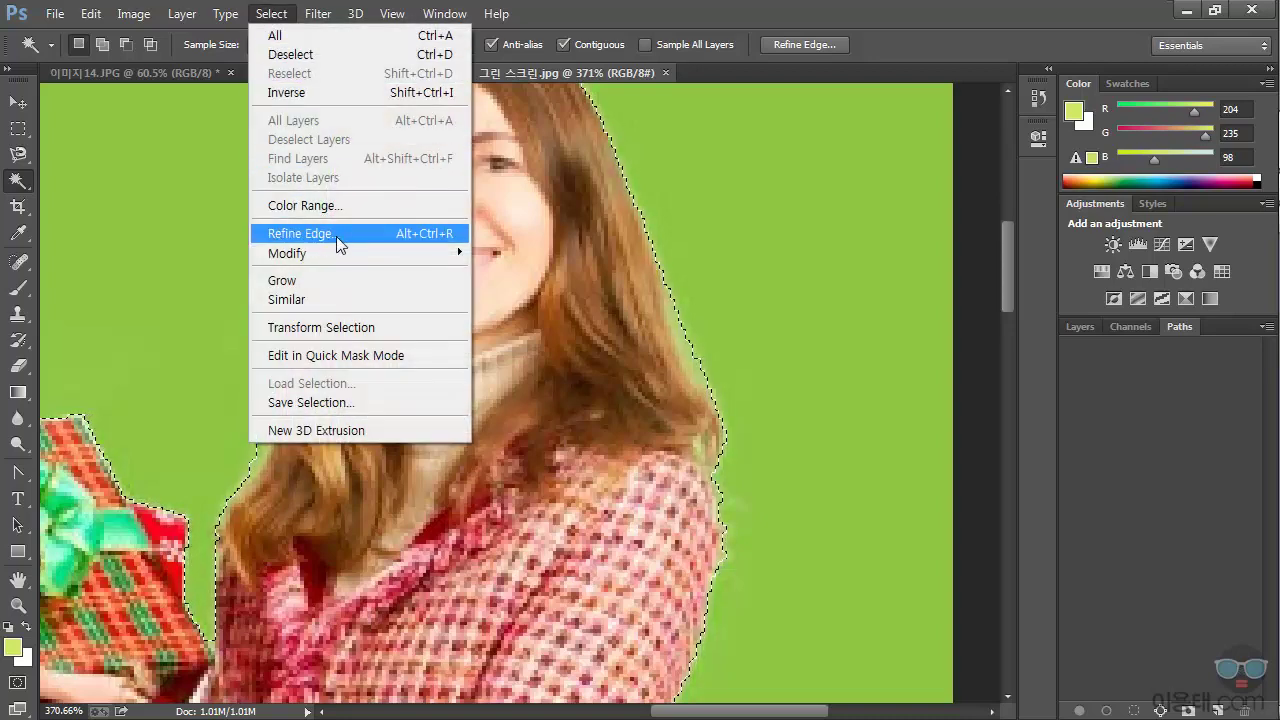
click(968, 8)
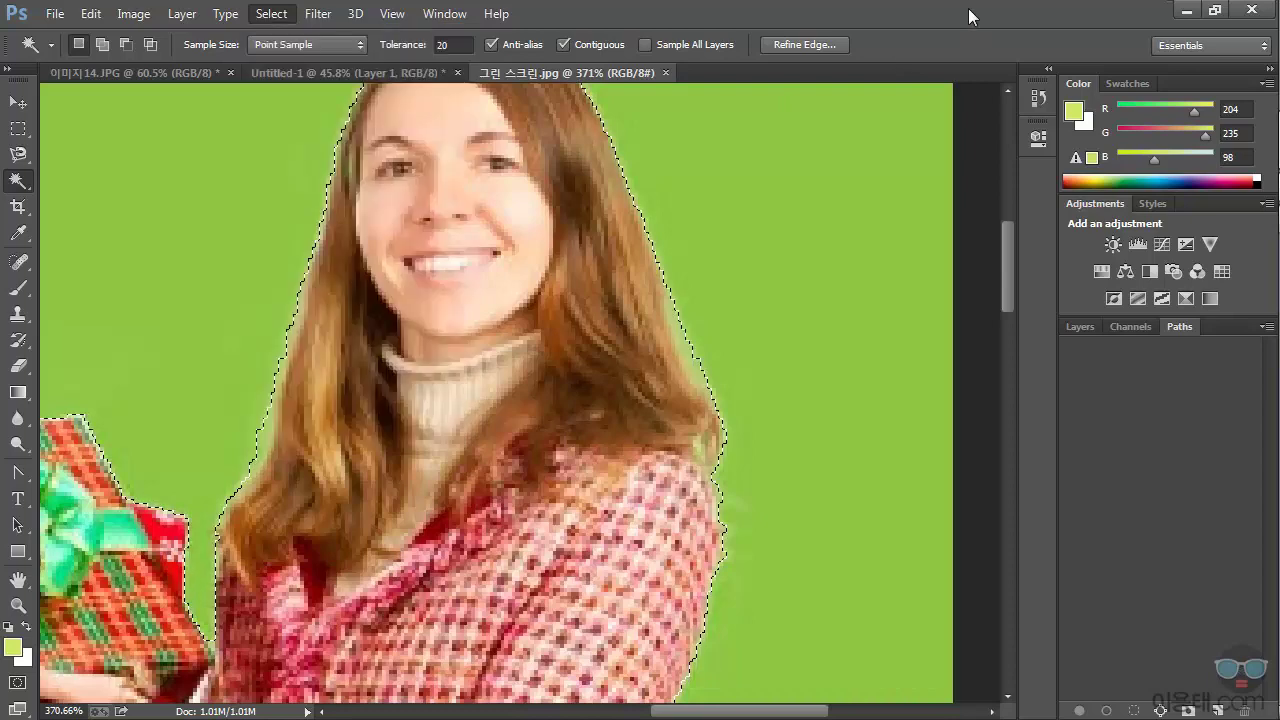
click(802, 44)
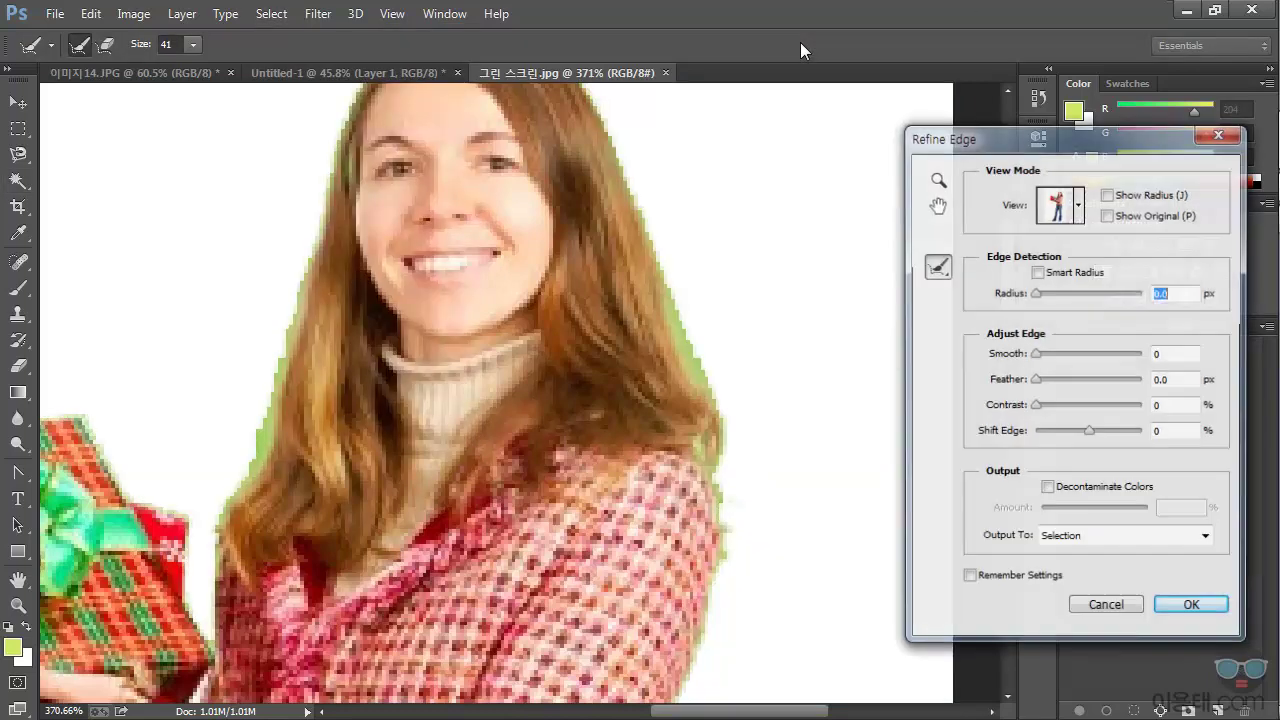
drag(1005, 143, 939, 121)
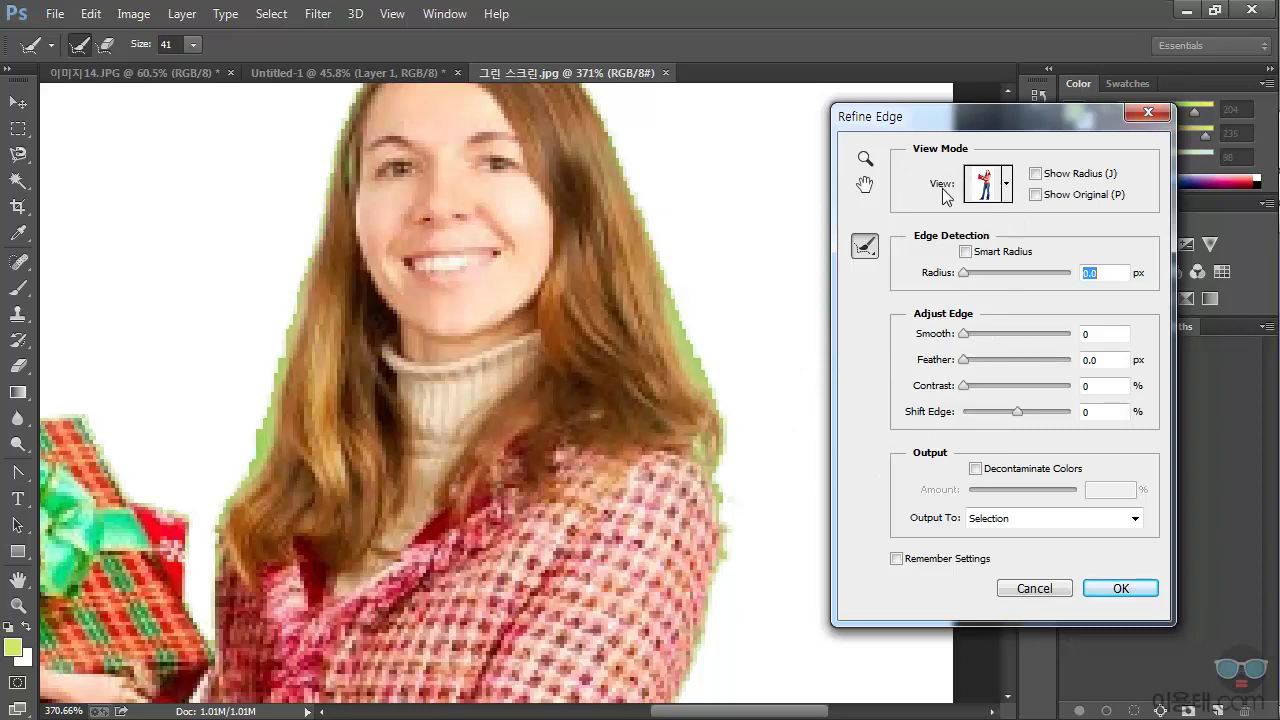
Try the Show Radius view and an edge detection radius of 24.9 px, and restore both settings.
click(1036, 175)
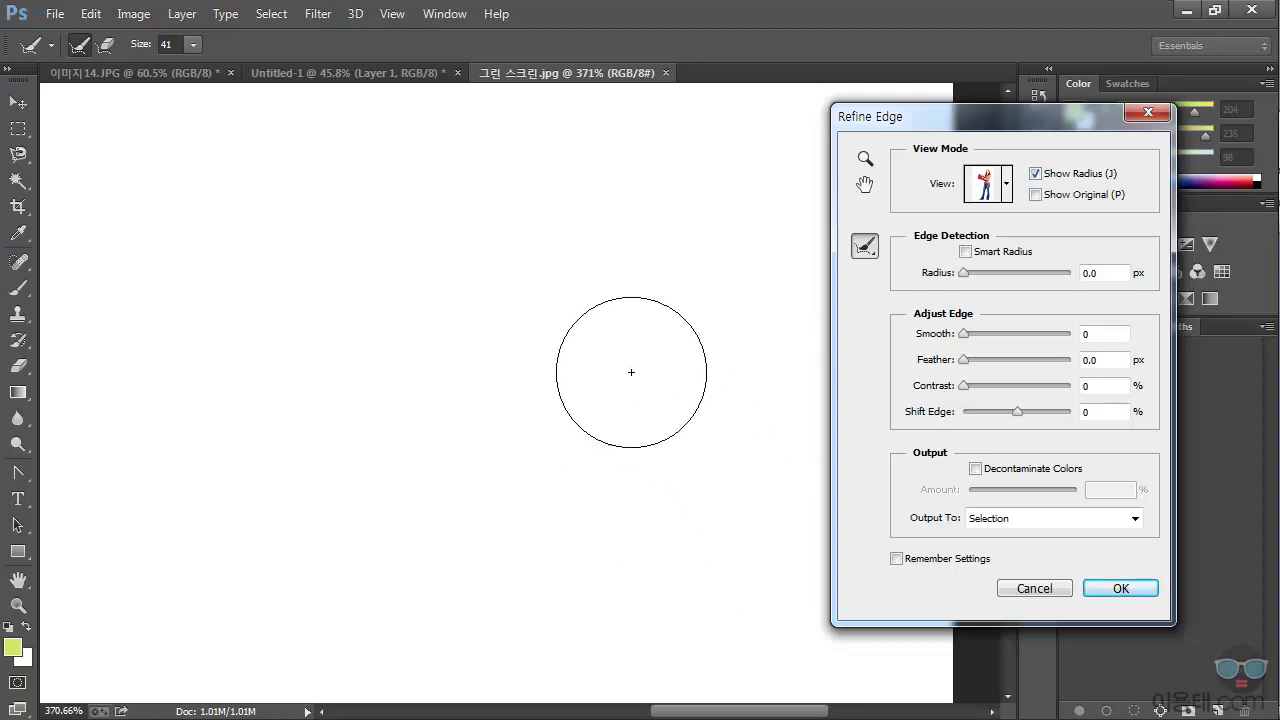
click(1035, 174)
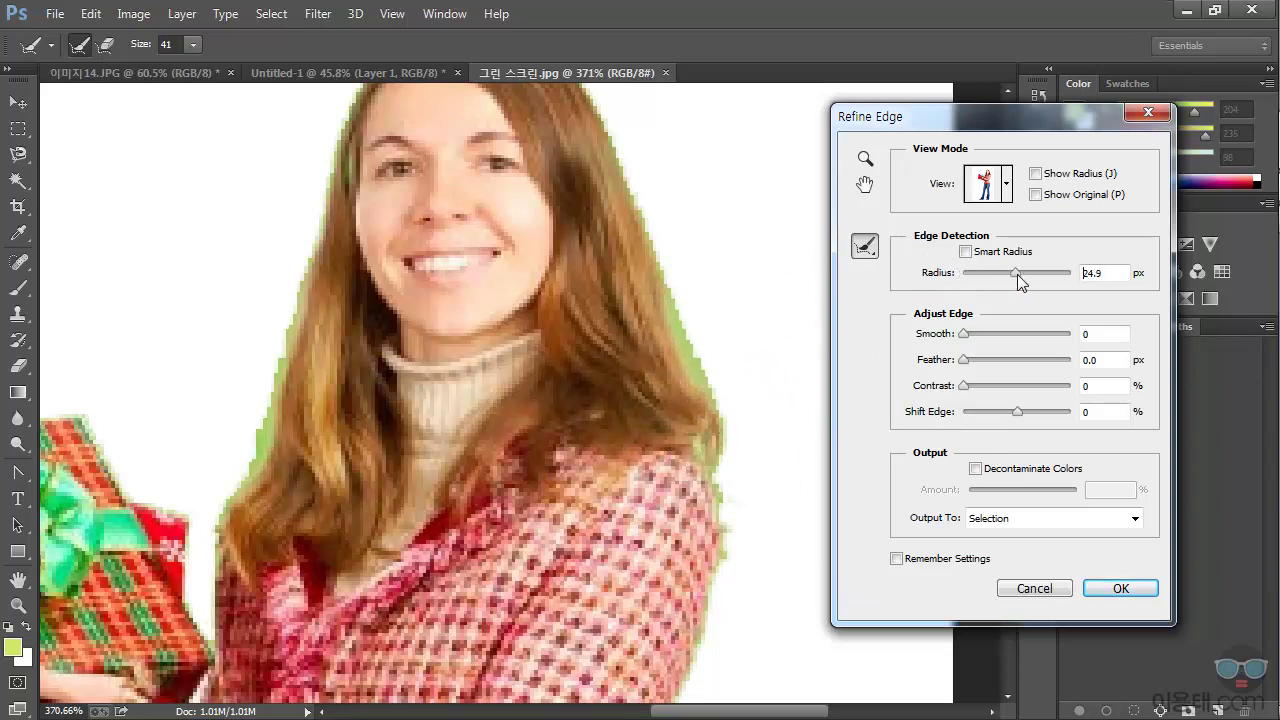
drag(1017, 274, 897, 278)
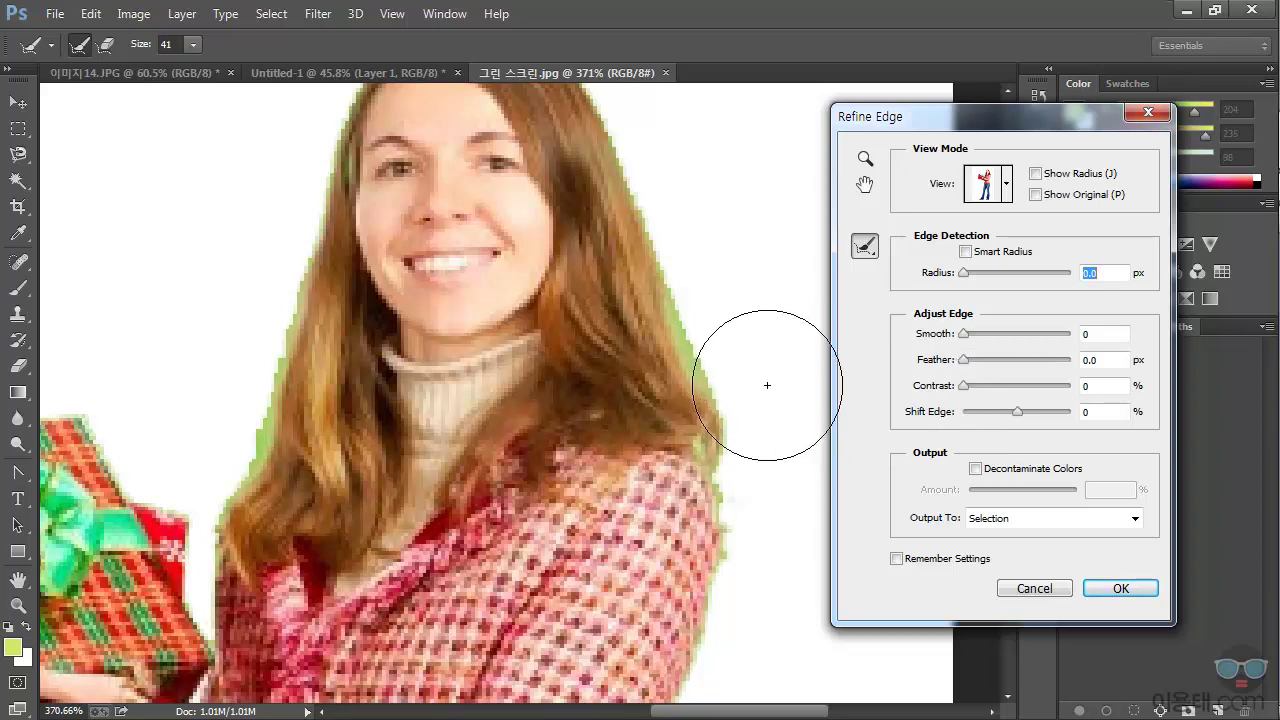
Set the Refine Radius brush size to 14 and paint along both sides of the woman's hair and her outer sleeve edge.
click(193, 44)
drag(182, 67, 169, 67)
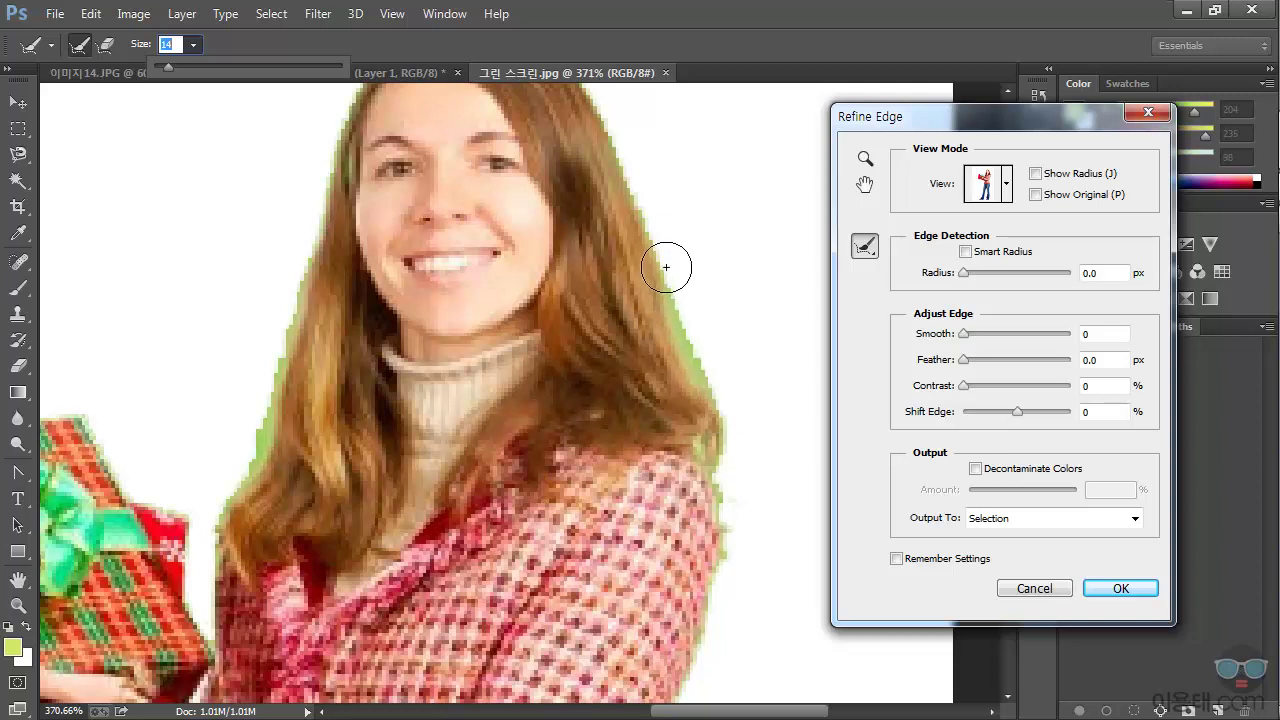
mouse_move(662, 240)
mouse_down()
mouse_move(733, 448)
mouse_move(744, 527)
mouse_up()
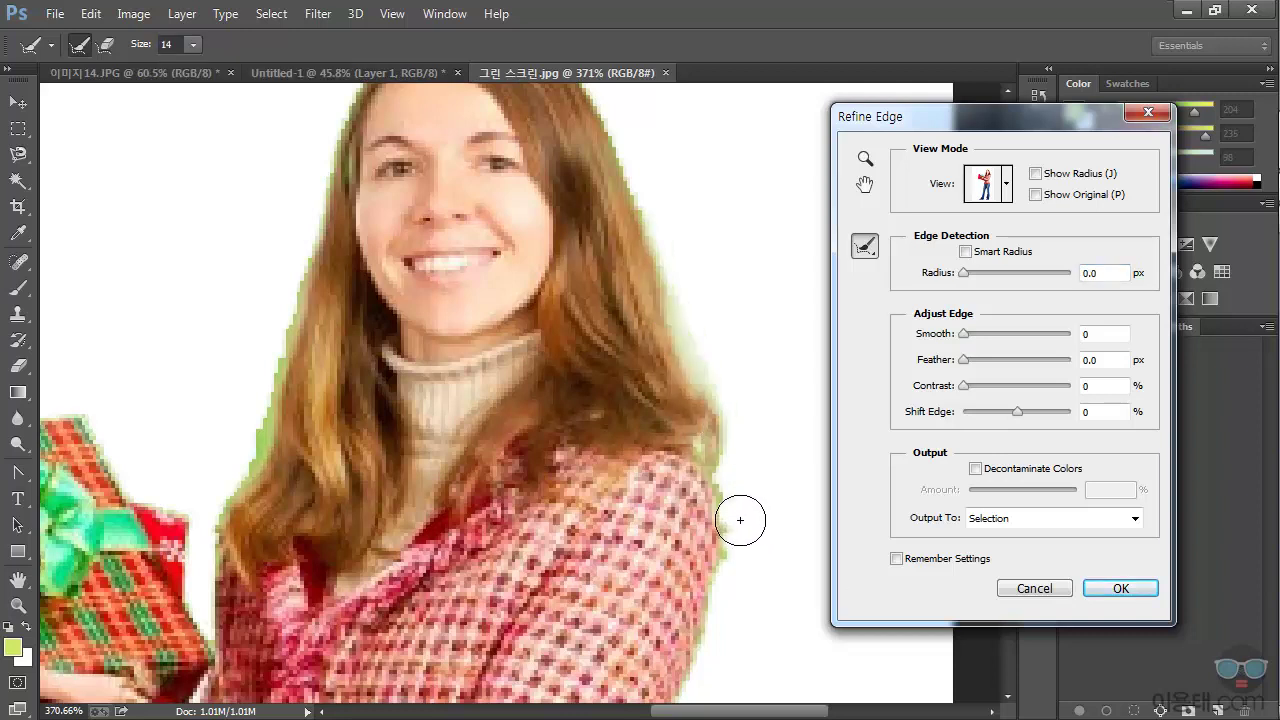
drag(640, 195, 692, 318)
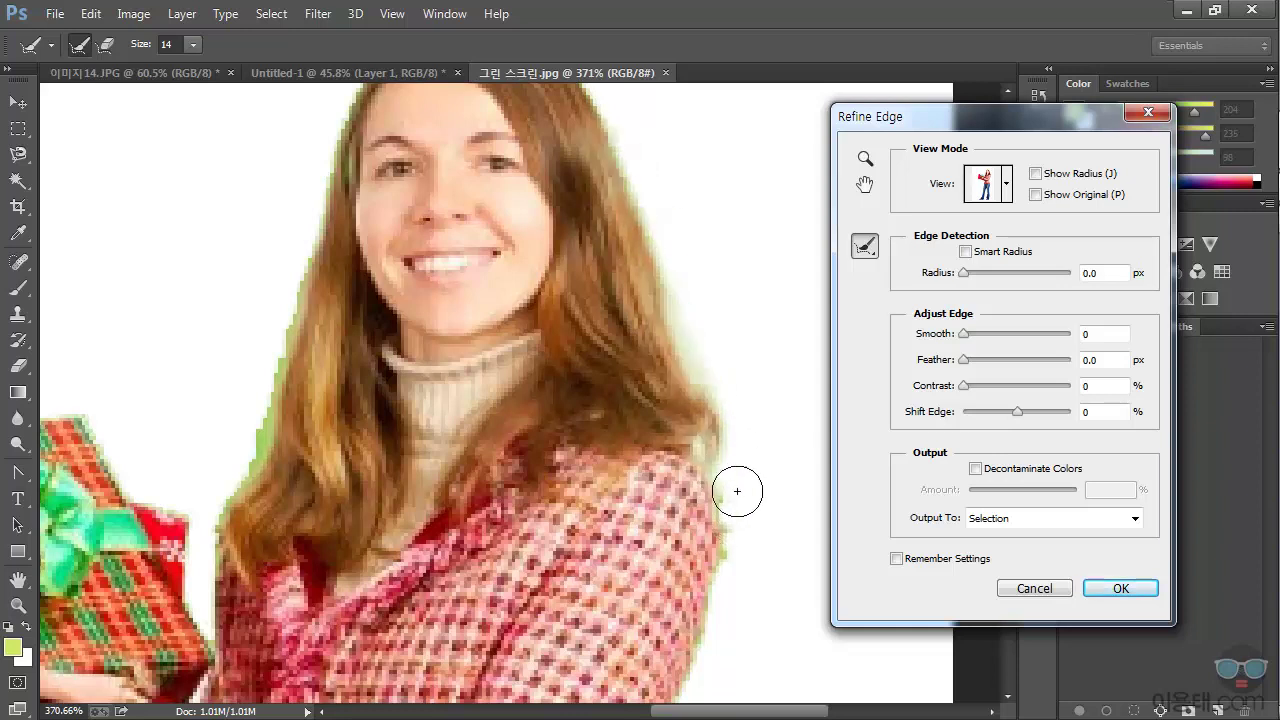
mouse_move(695, 365)
mouse_down()
mouse_move(747, 533)
mouse_move(724, 682)
mouse_up()
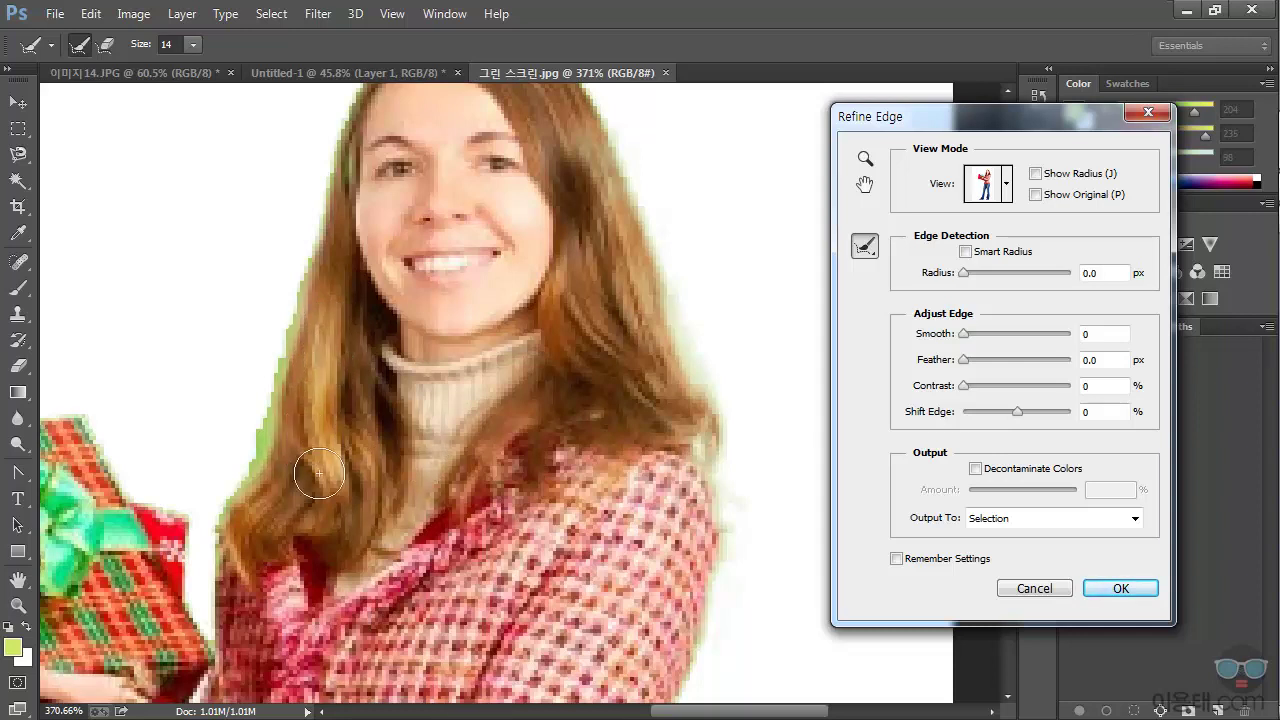
mouse_move(316, 361)
mouse_down()
mouse_move(299, 425)
mouse_move(310, 448)
mouse_move(317, 386)
mouse_move(309, 481)
mouse_move(316, 366)
mouse_move(262, 548)
mouse_up()
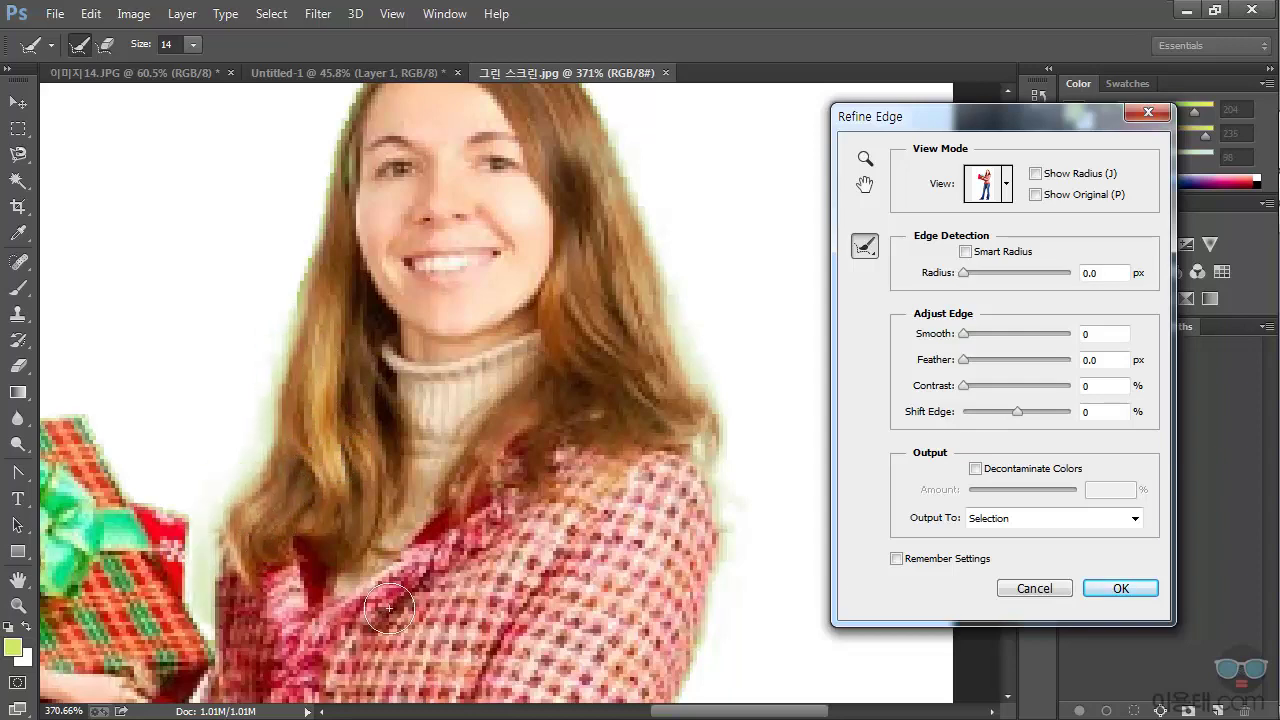
Paint with the Refine Radius brush along the jacket's front fringe, the underside of the sleeve and gift bag, and the woman's shoe.
drag(440, 535, 478, 284)
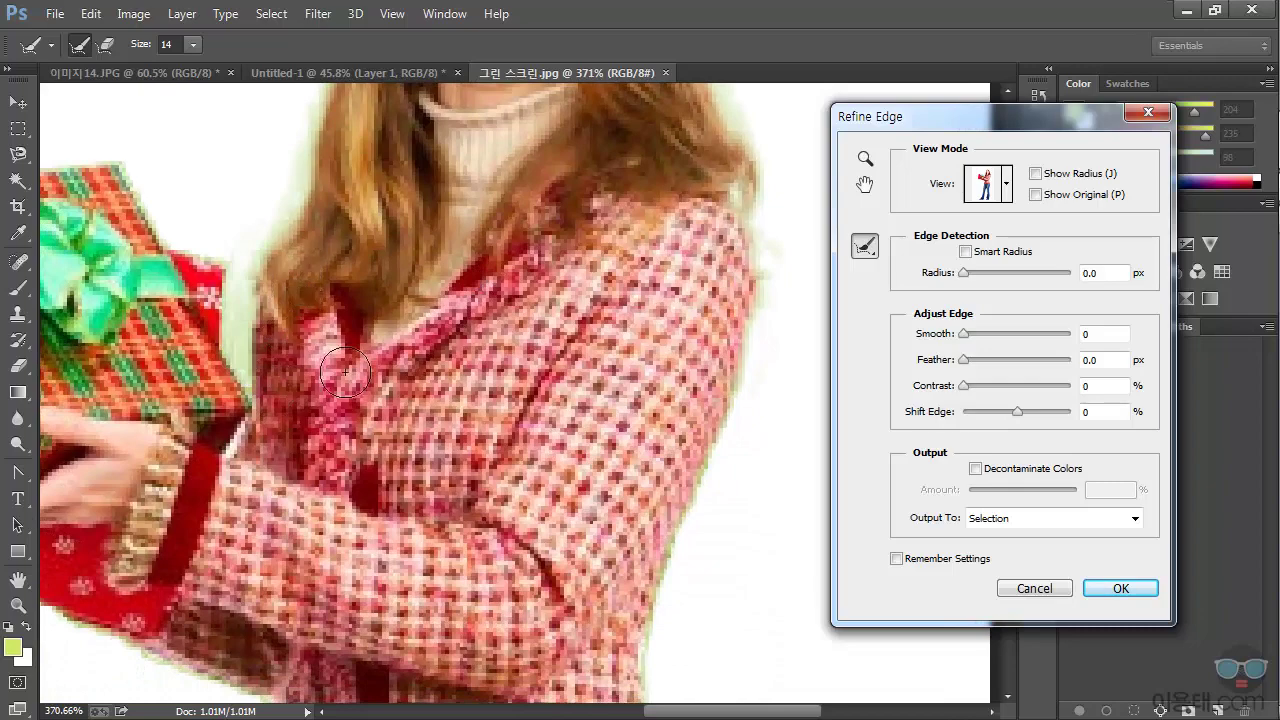
mouse_move(649, 473)
mouse_down()
mouse_move(673, 428)
mouse_move(618, 281)
mouse_move(614, 452)
mouse_move(575, 415)
mouse_move(664, 304)
mouse_move(398, 352)
mouse_move(507, 427)
mouse_move(428, 397)
mouse_move(523, 474)
mouse_move(455, 445)
mouse_up()
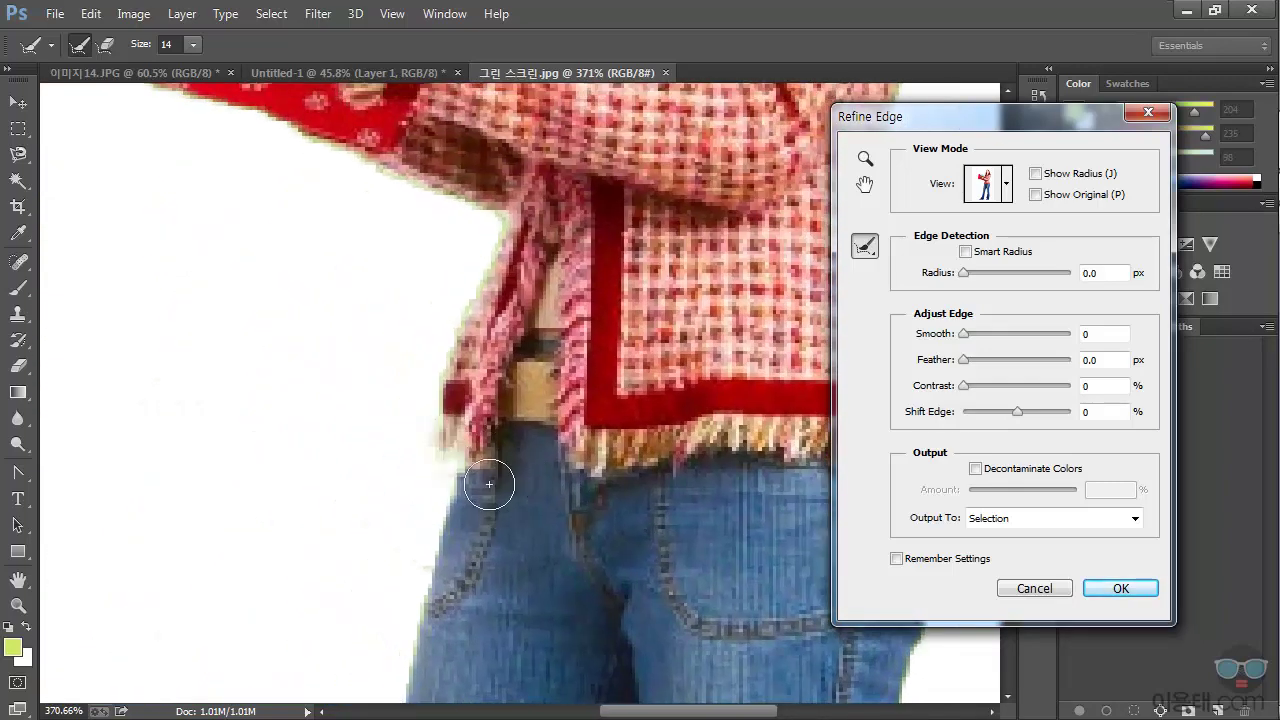
drag(495, 295, 524, 293)
drag(512, 234, 295, 145)
drag(746, 543, 627, 421)
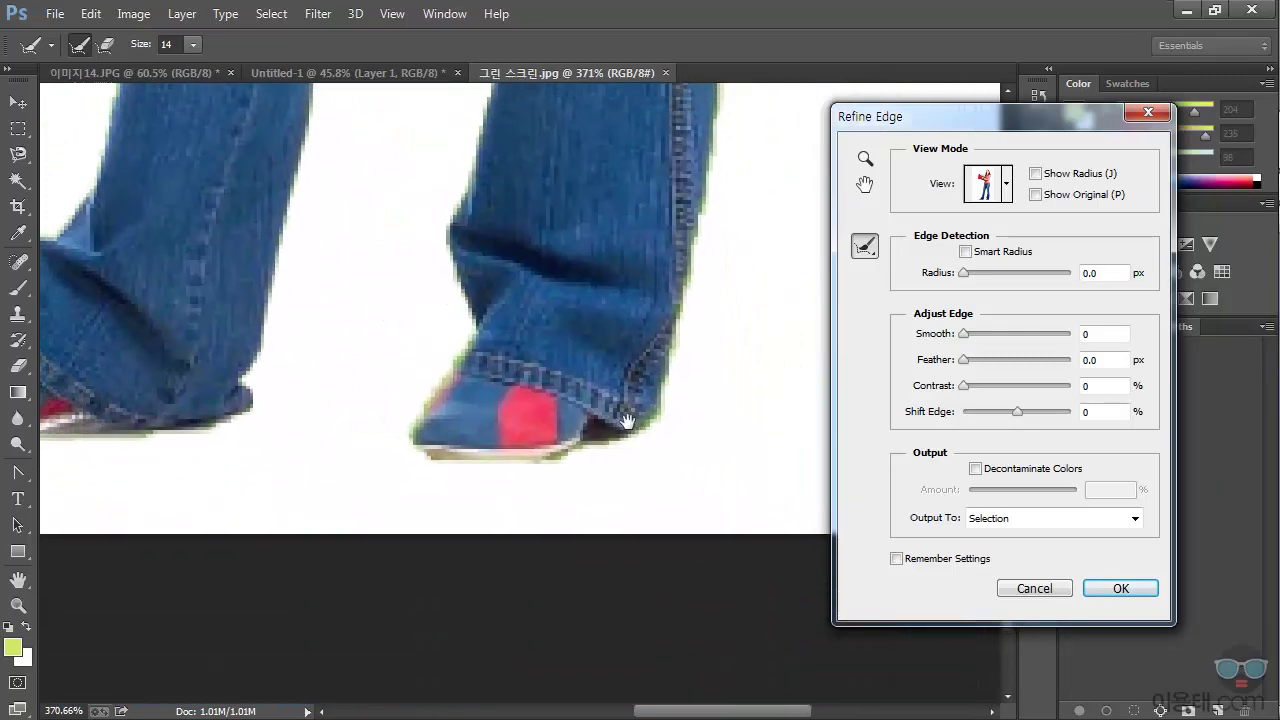
mouse_move(591, 511)
mouse_down()
mouse_move(594, 477)
mouse_move(479, 412)
mouse_up()
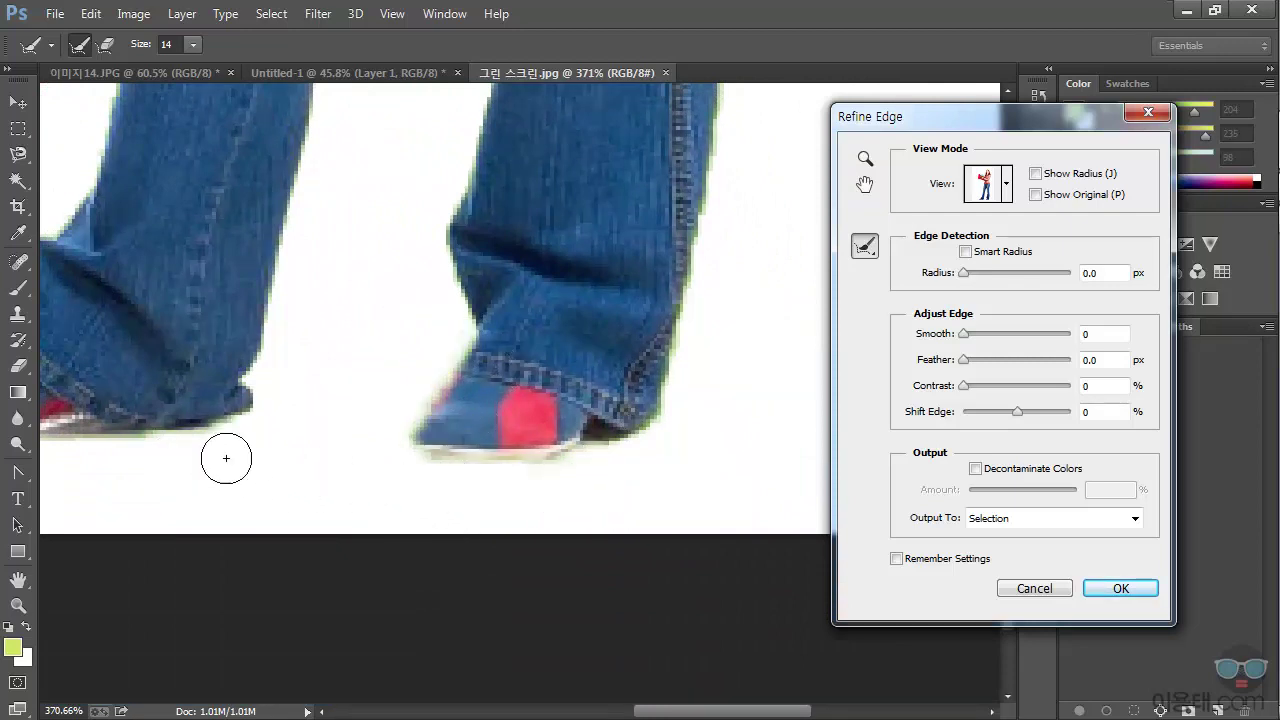
Check the refined edges around the shoes, jacket and hair, and apply Refine Edge with the output as a selection.
scroll(590, 385, down, 6)
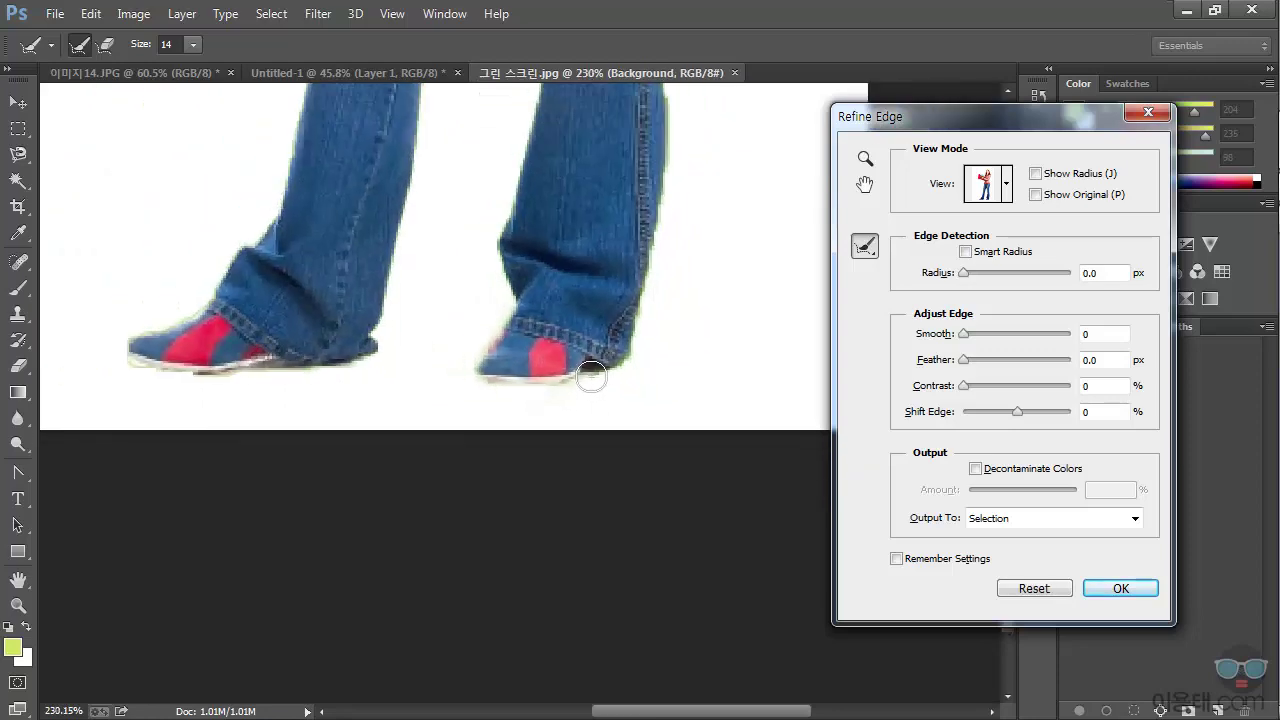
drag(621, 180, 603, 535)
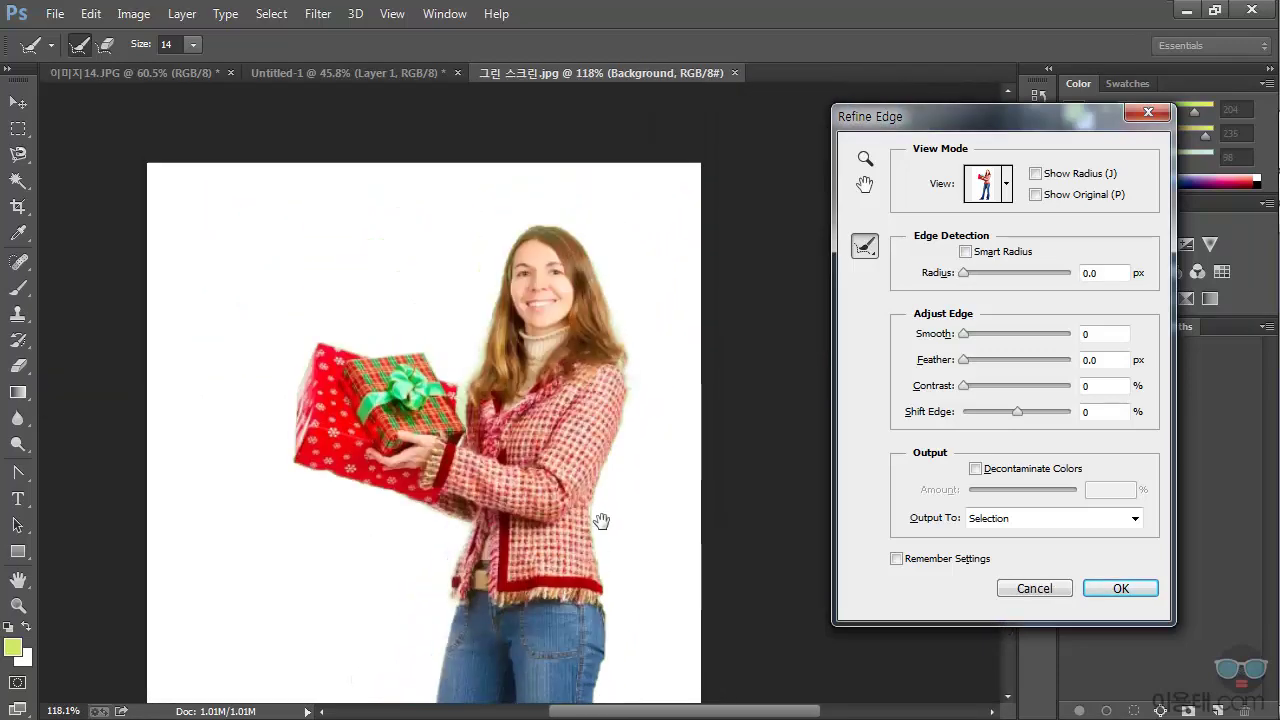
scroll(601, 530, up, 2)
scroll(601, 530, up, 5)
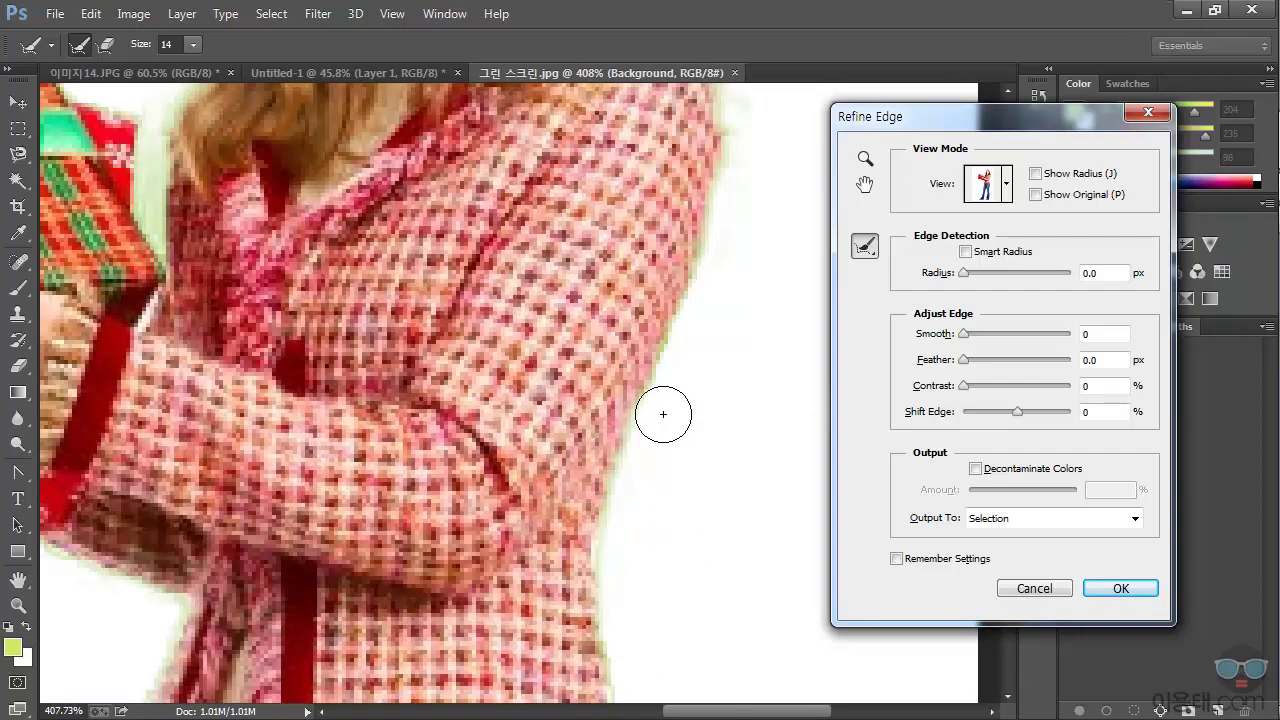
scroll(662, 413, down, 5)
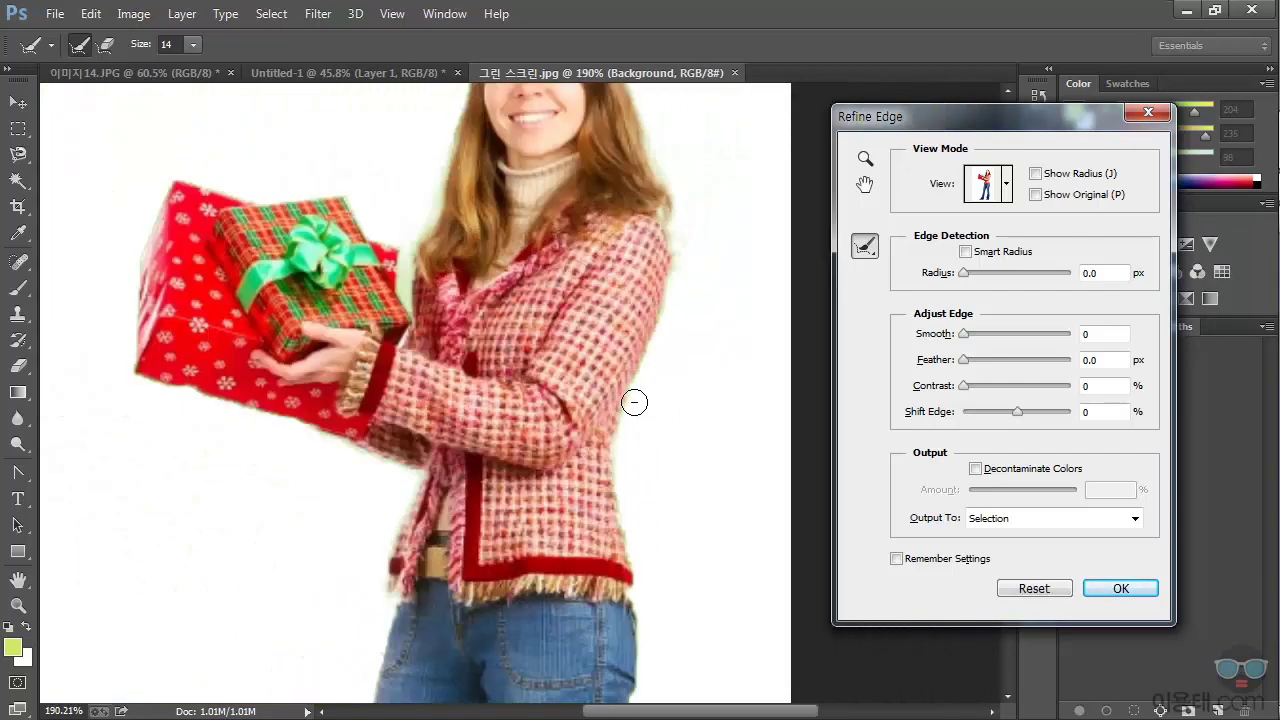
scroll(637, 227, up, 4)
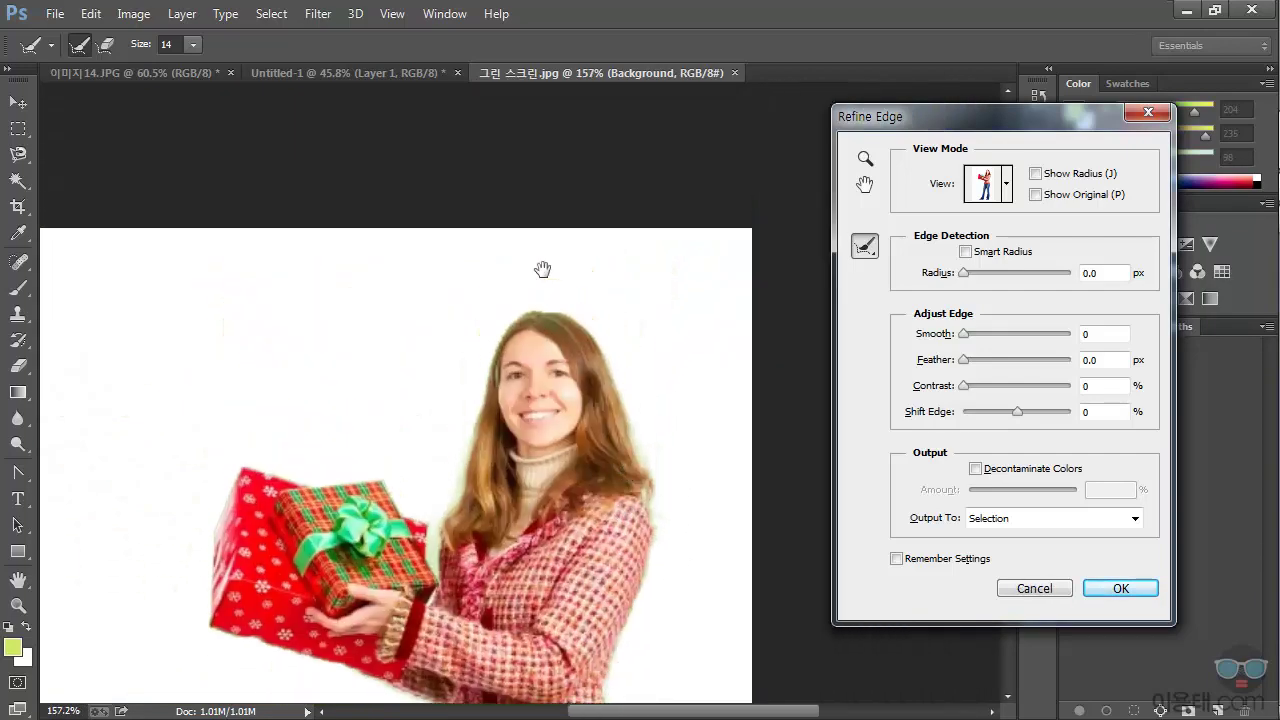
scroll(562, 380, up, 4)
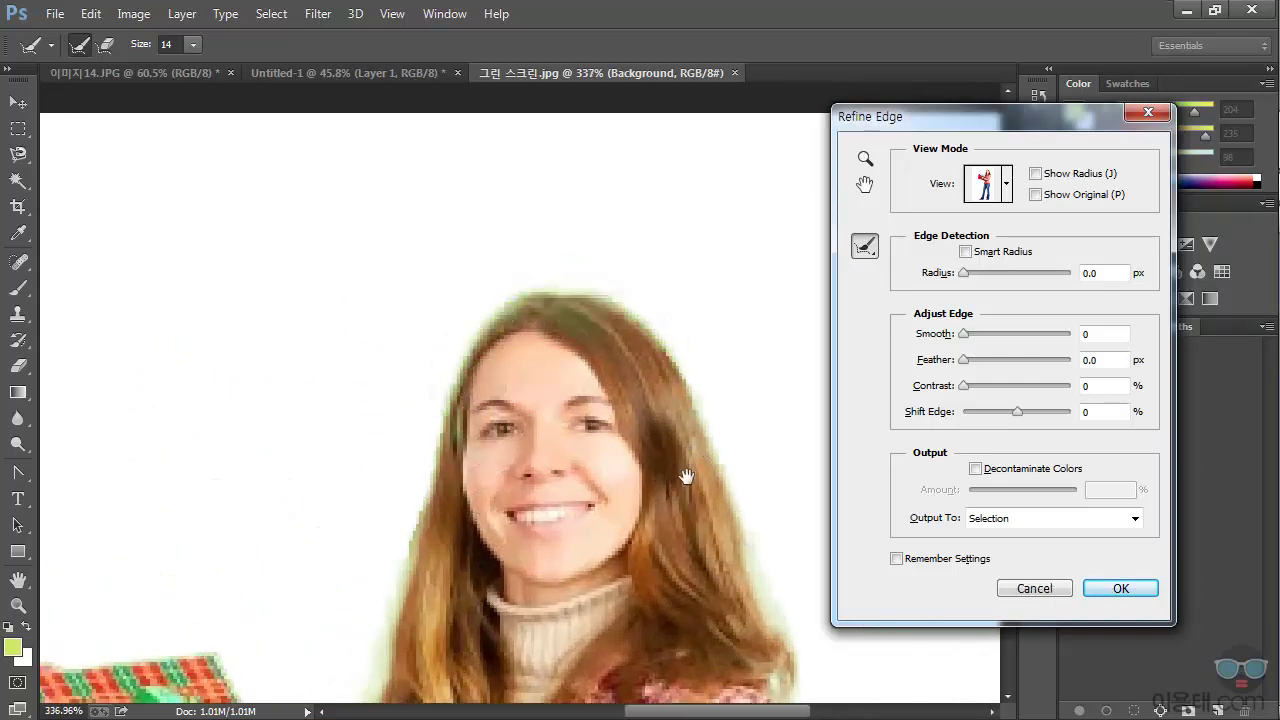
drag(686, 477, 597, 277)
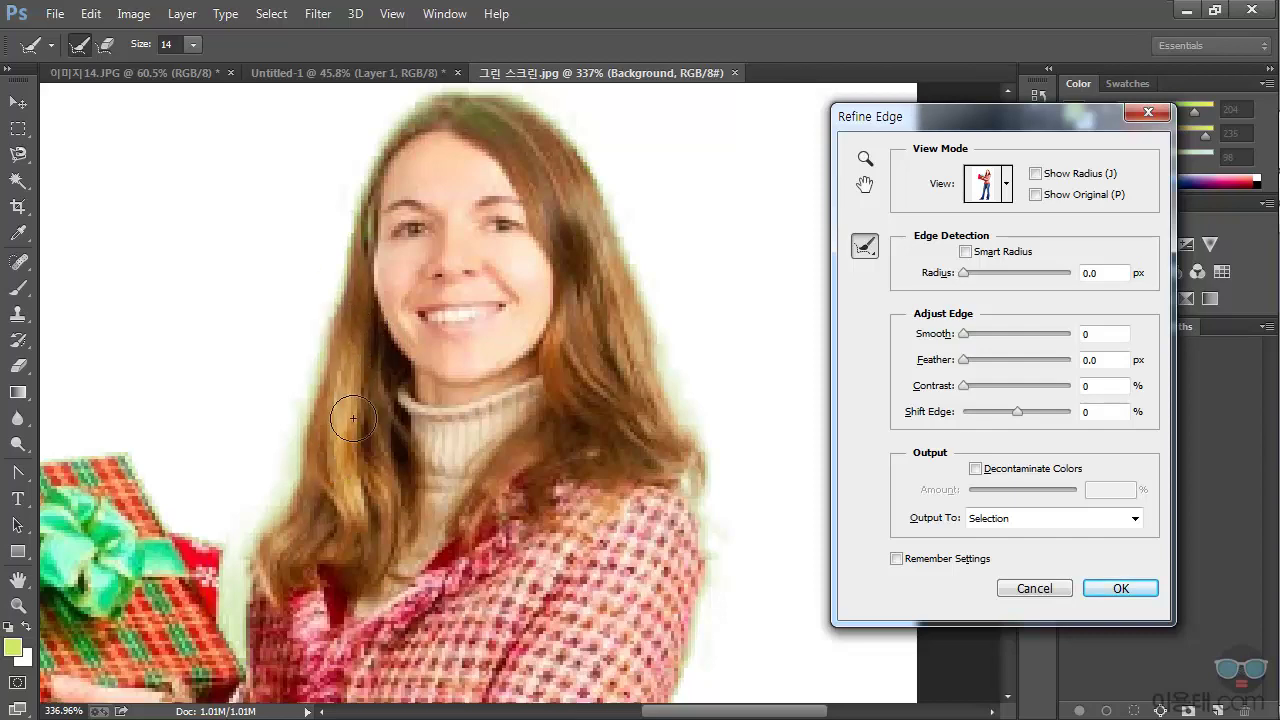
click(1136, 590)
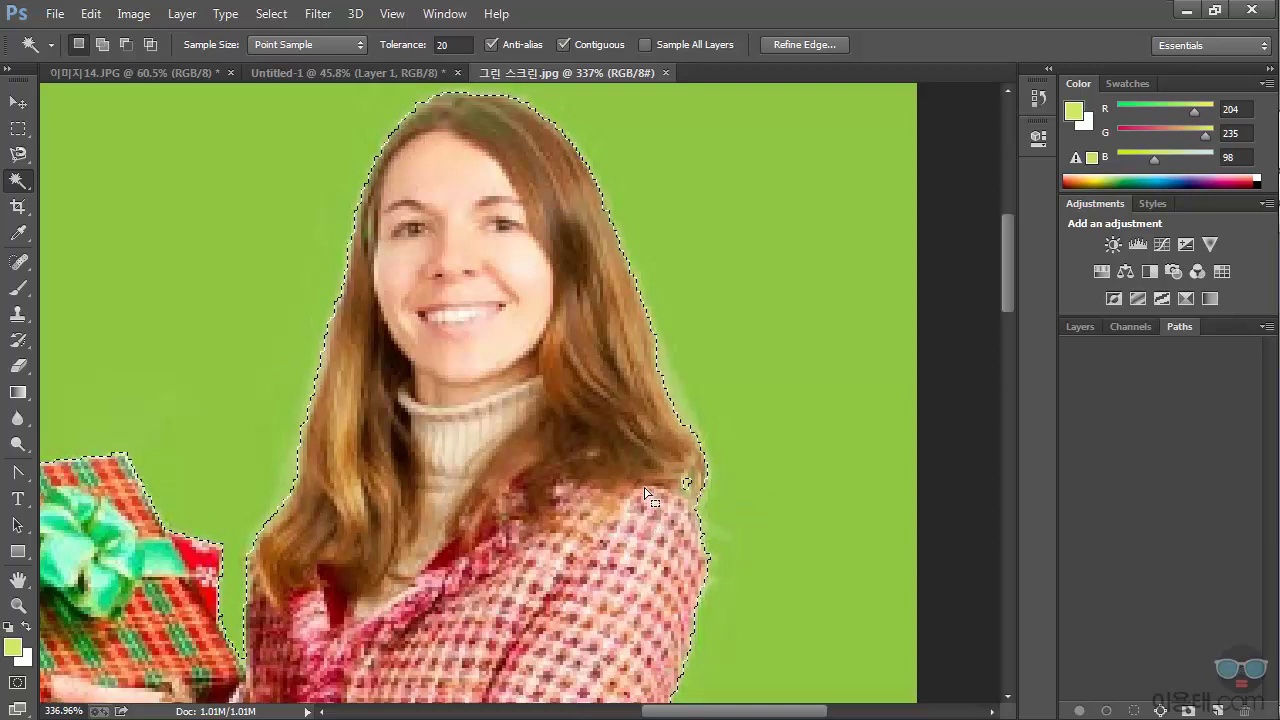
alt+scroll(647, 495, down, 5)
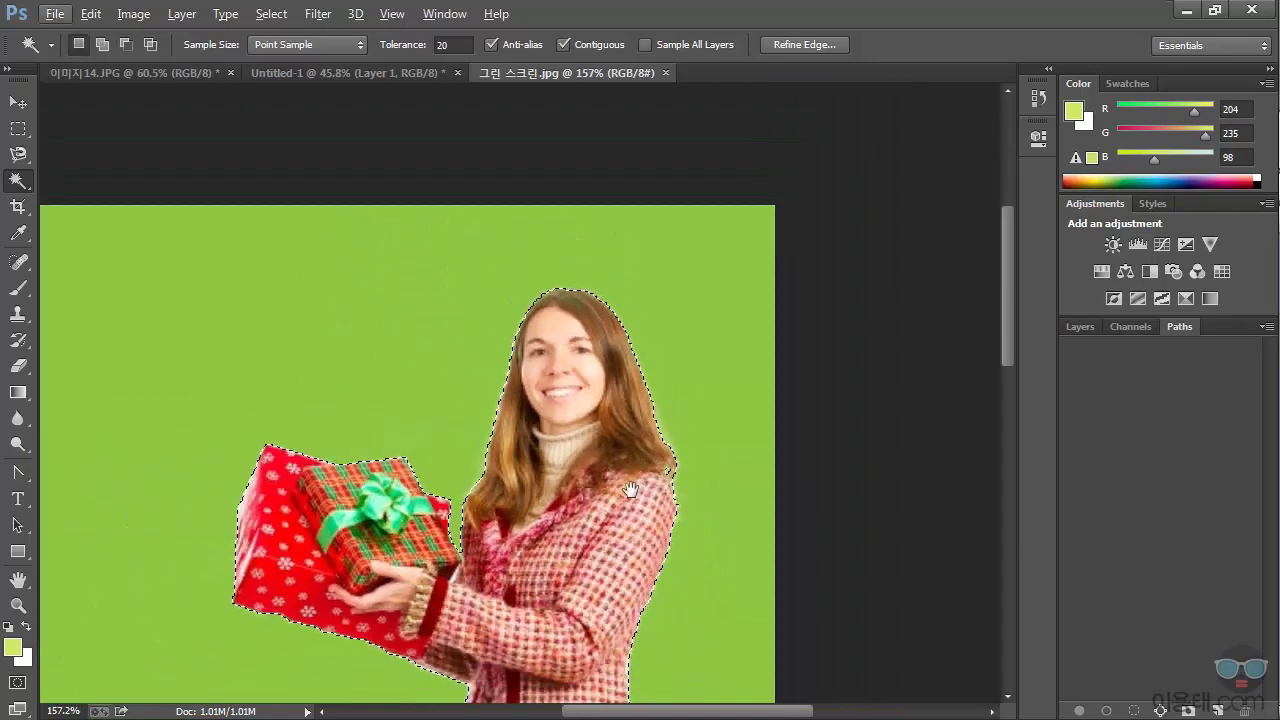
drag(631, 489, 626, 318)
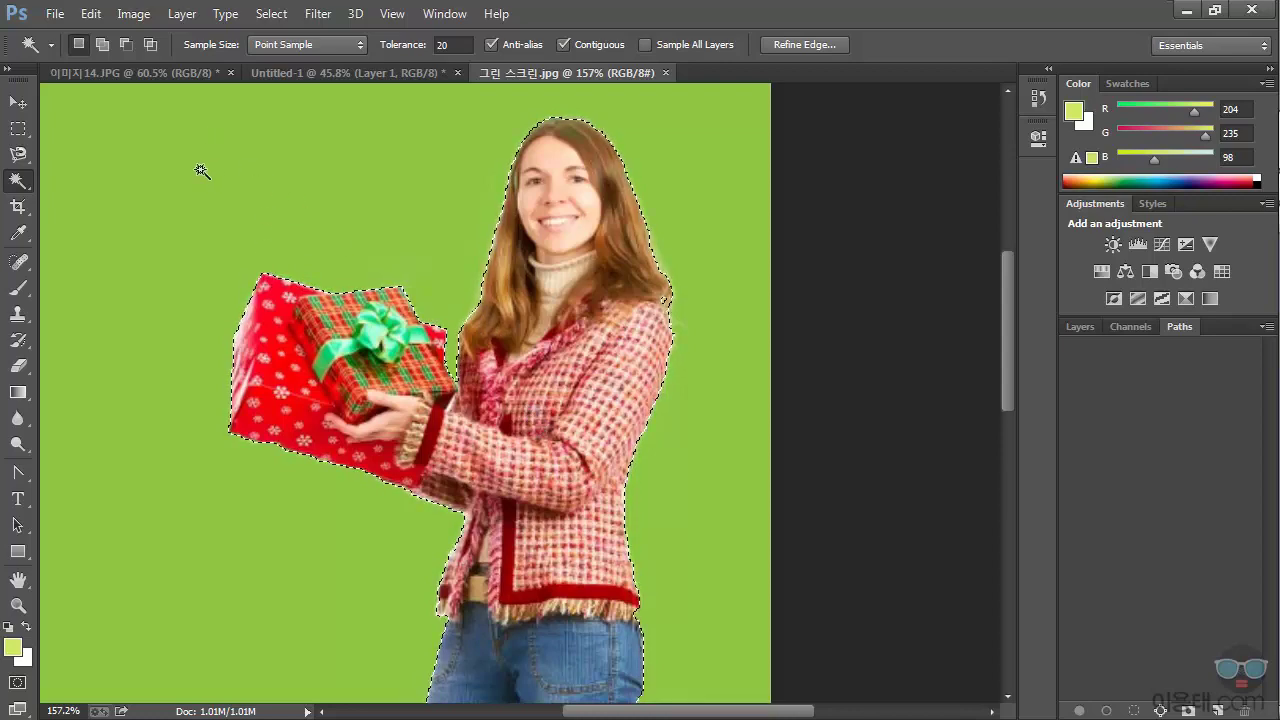
Open the photo 이미지17 from the 학습자료 folder.
click(55, 14)
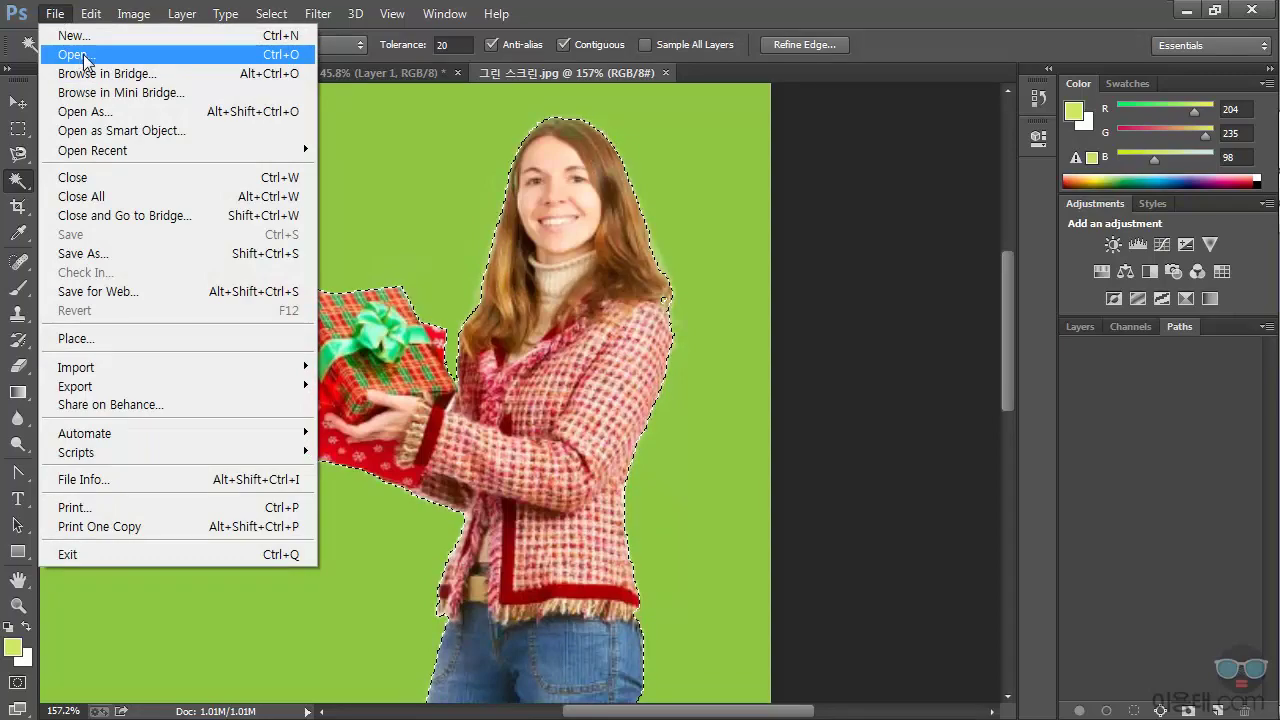
click(85, 60)
drag(1074, 207, 1077, 457)
click(927, 378)
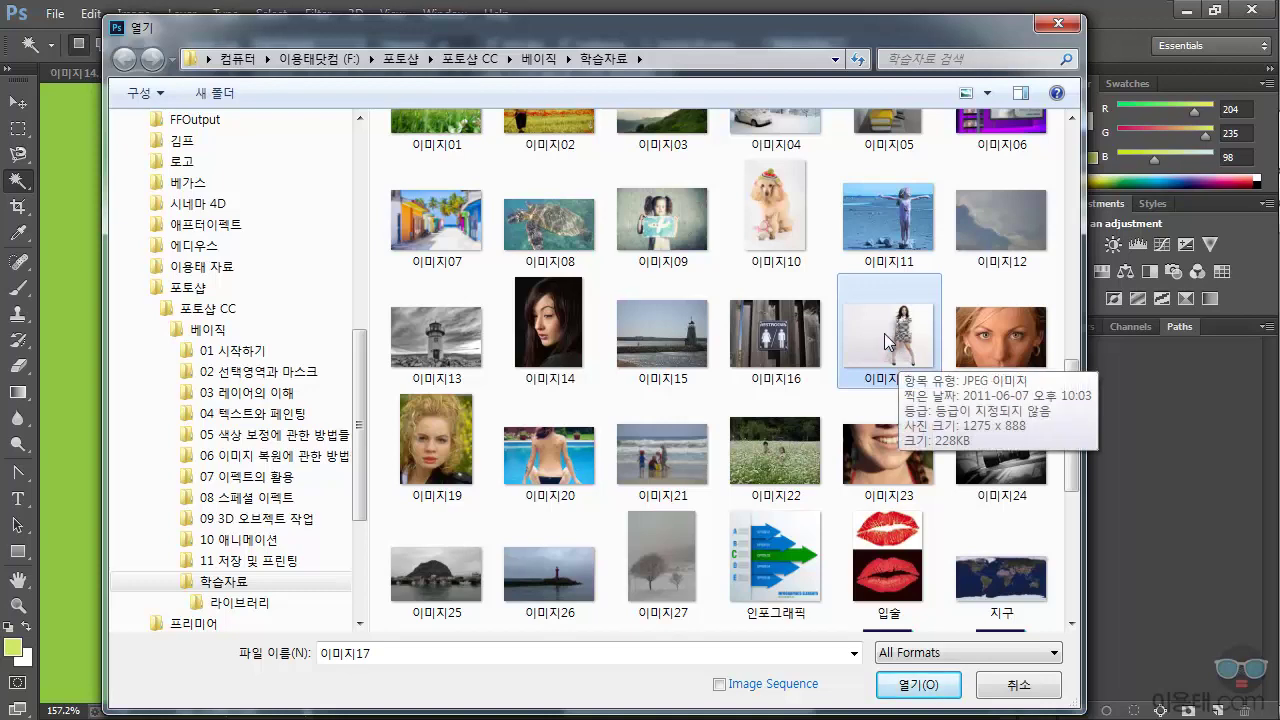
click(918, 685)
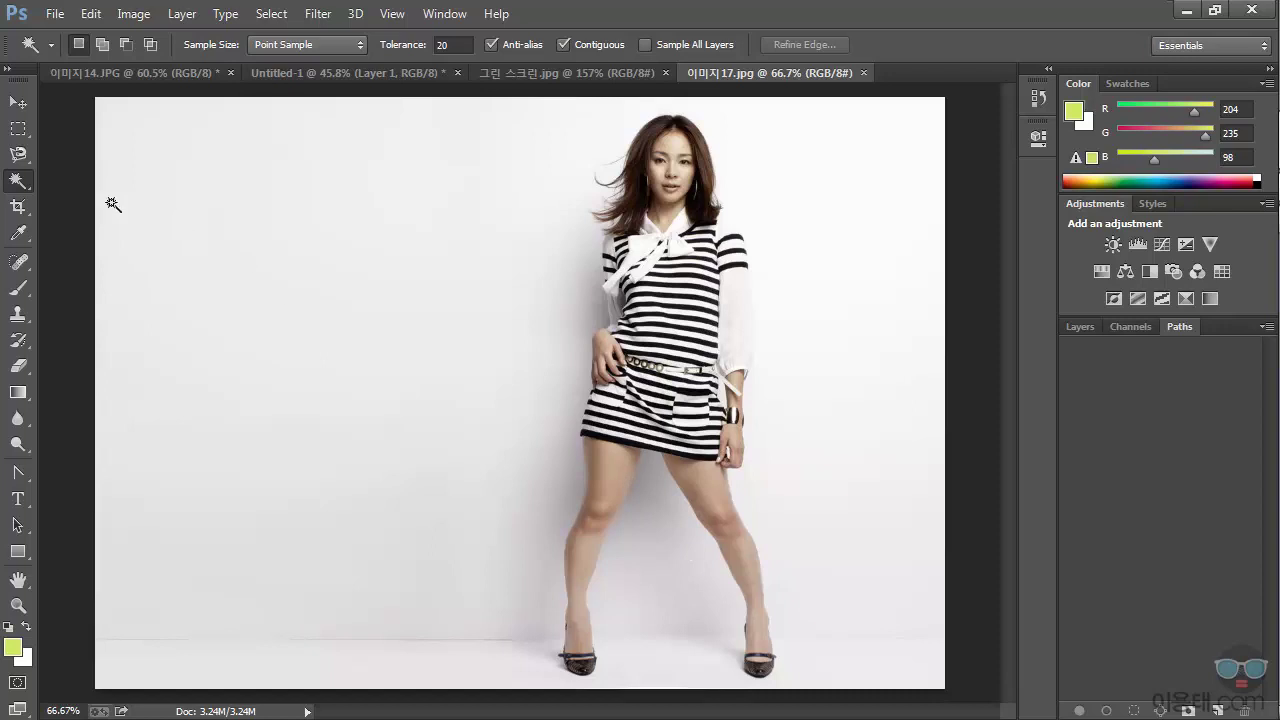
Try to lengthen the legs by marquee-selecting the full-width area below the dress hem and stretching it down to 108.90% height with Free Transform.
click(17, 129)
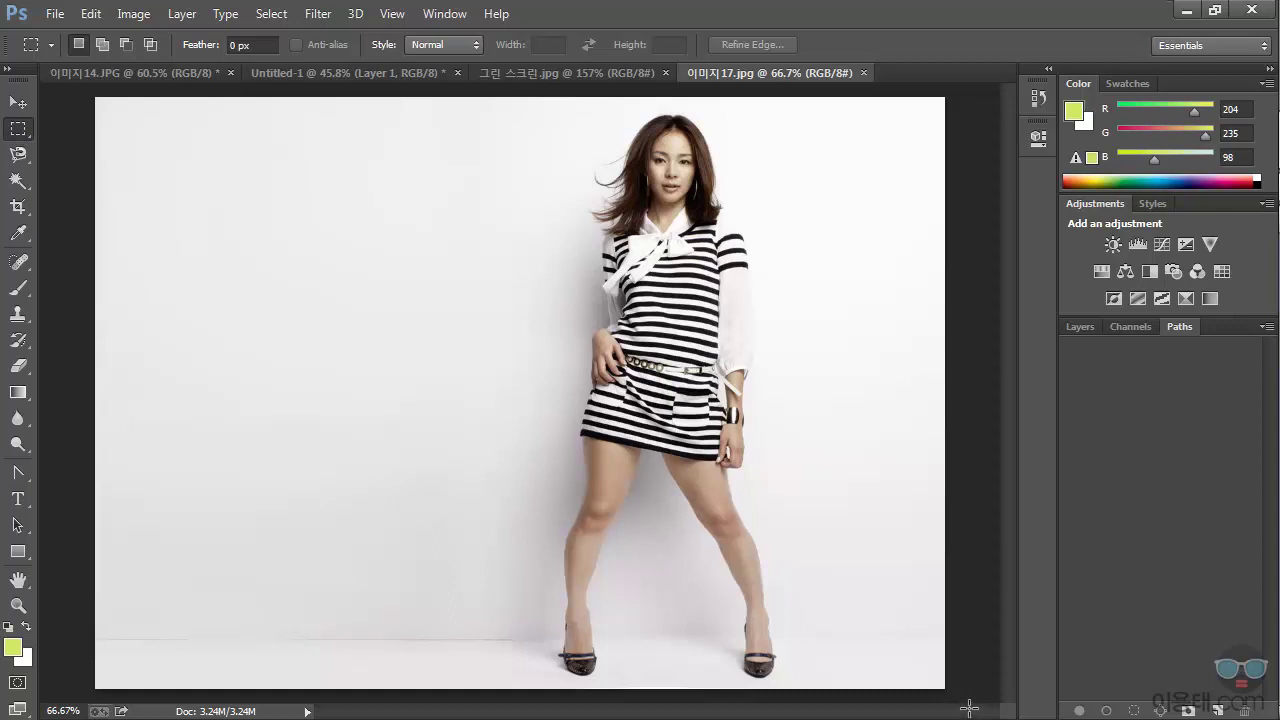
drag(970, 706, 64, 480)
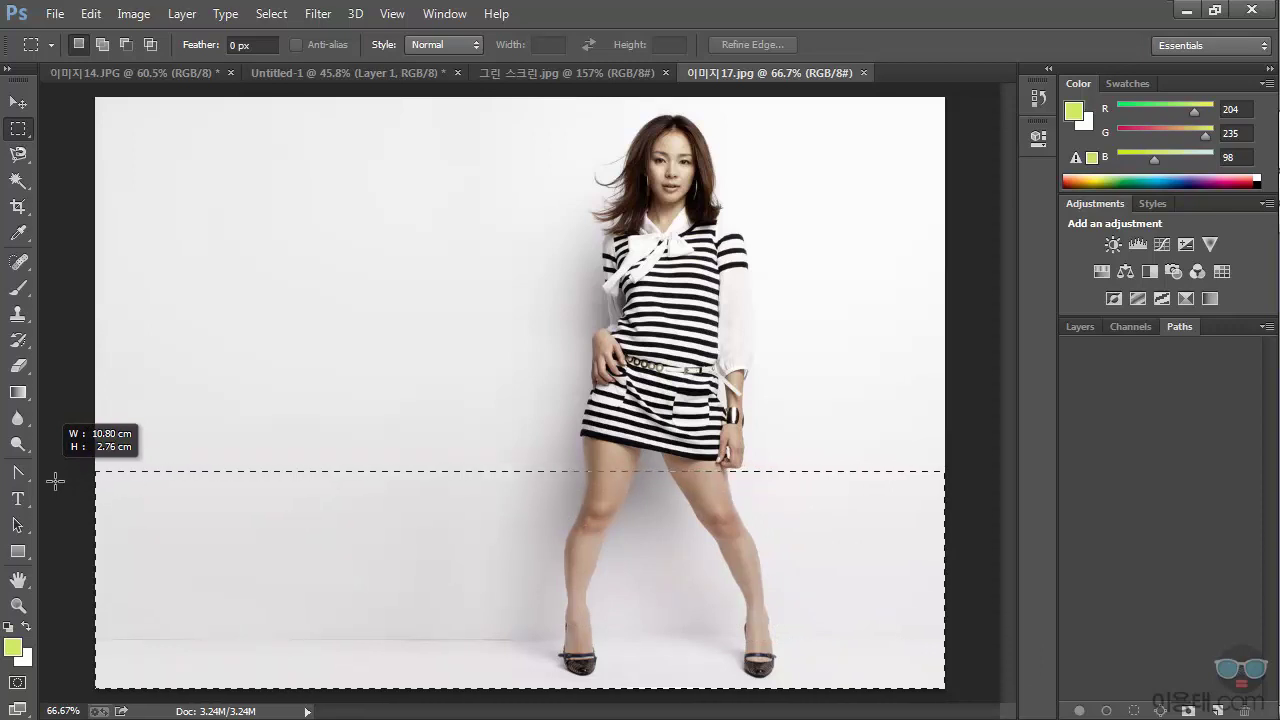
drag(55, 481, 52, 478)
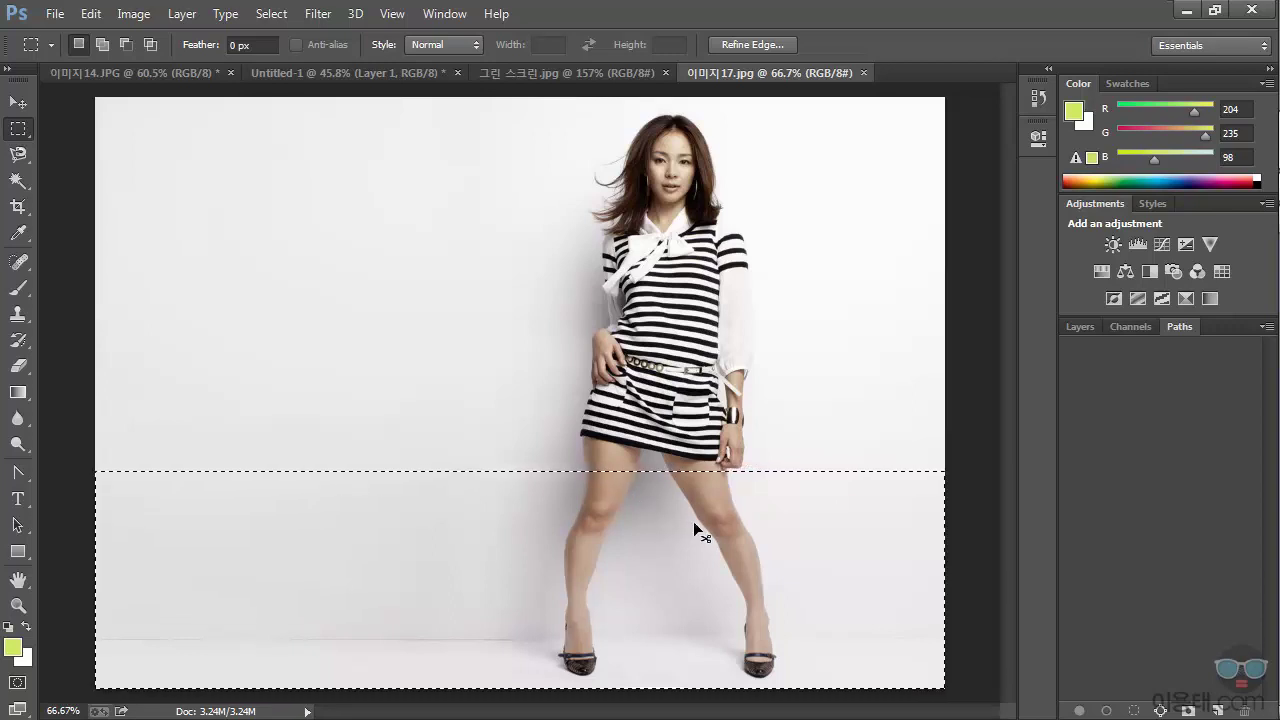
key(ctrl+t)
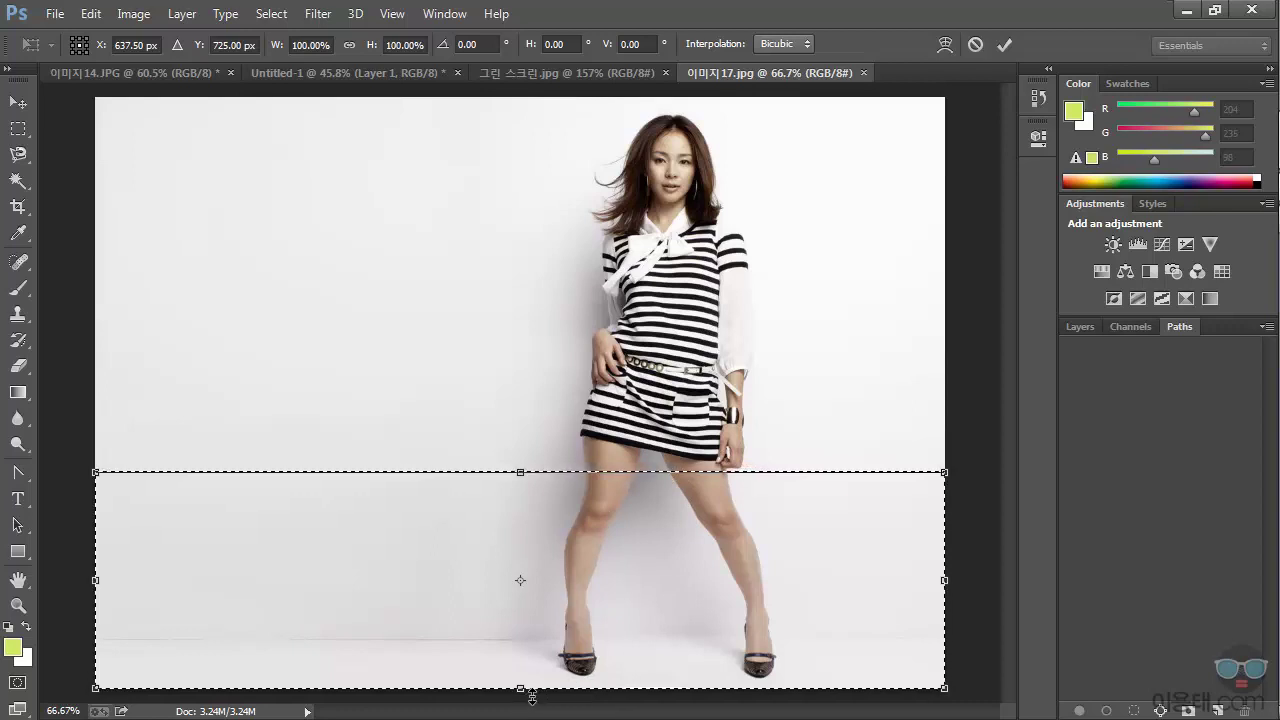
mouse_move(529, 699)
mouse_down()
mouse_move(534, 663)
mouse_move(518, 706)
mouse_move(517, 692)
mouse_up()
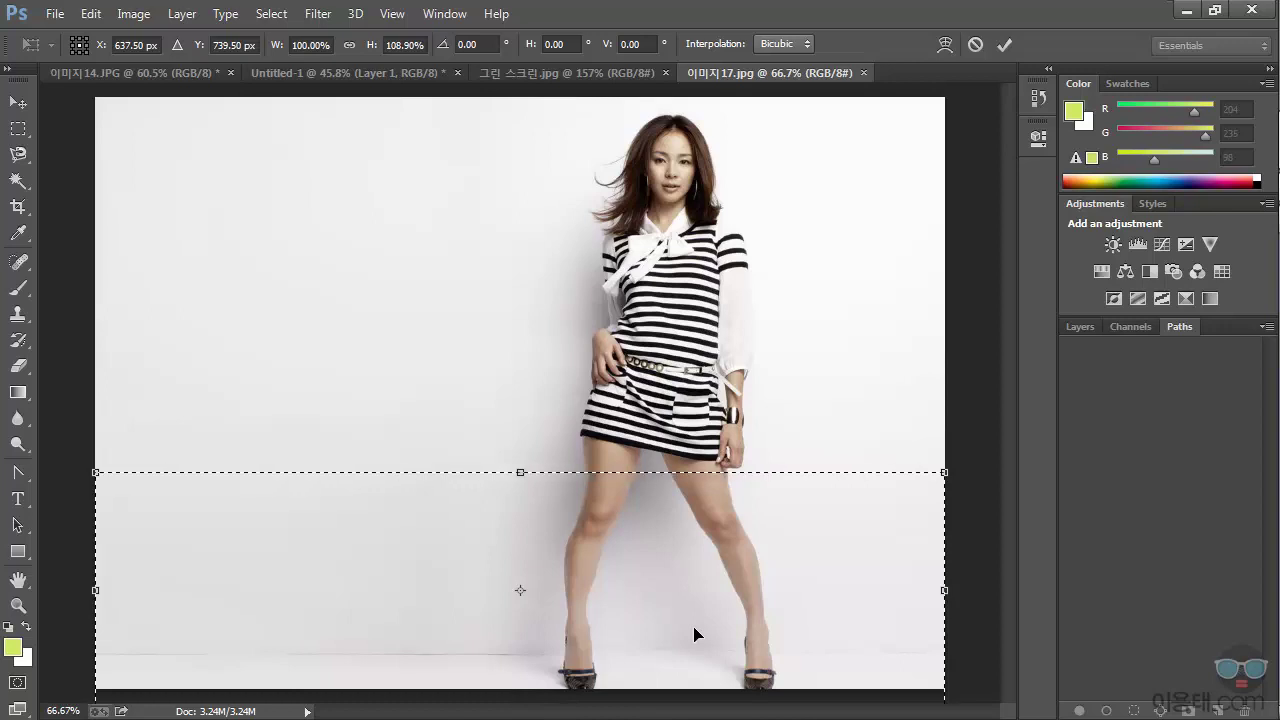
key(Return)
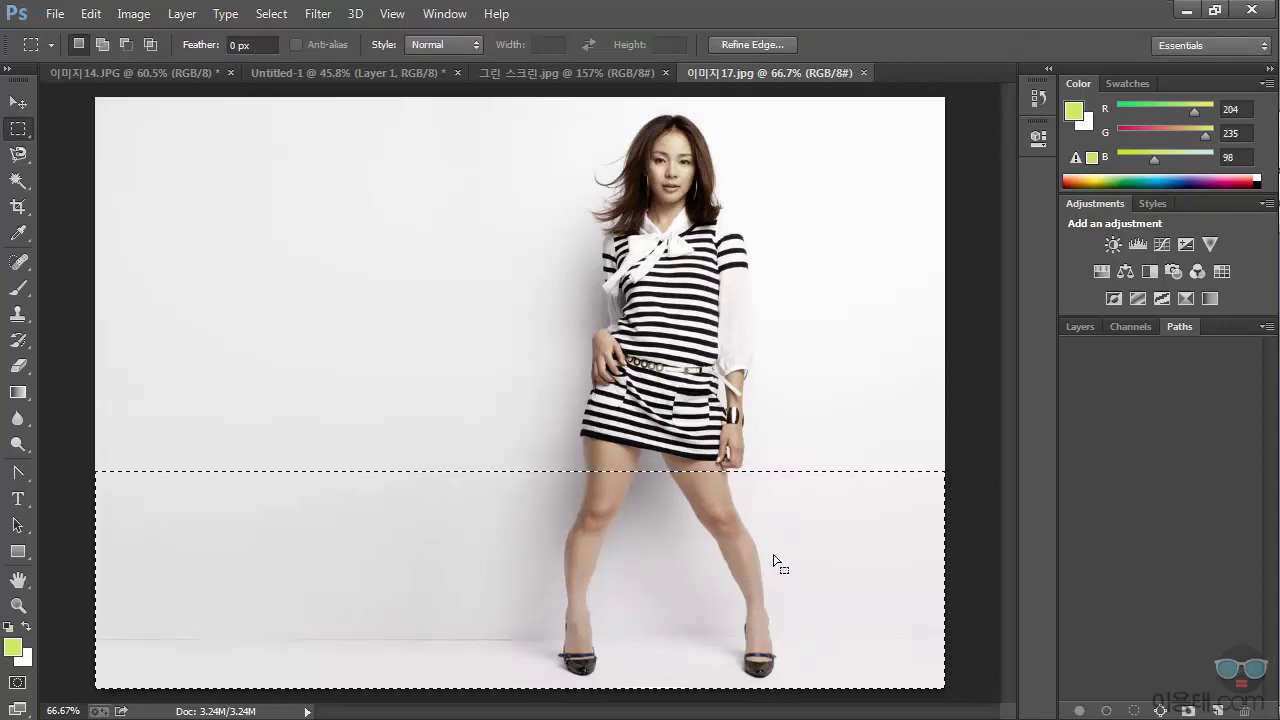
In Canvas Size, switch the units to pixels and set the new height to 1500 pixels.
click(133, 14)
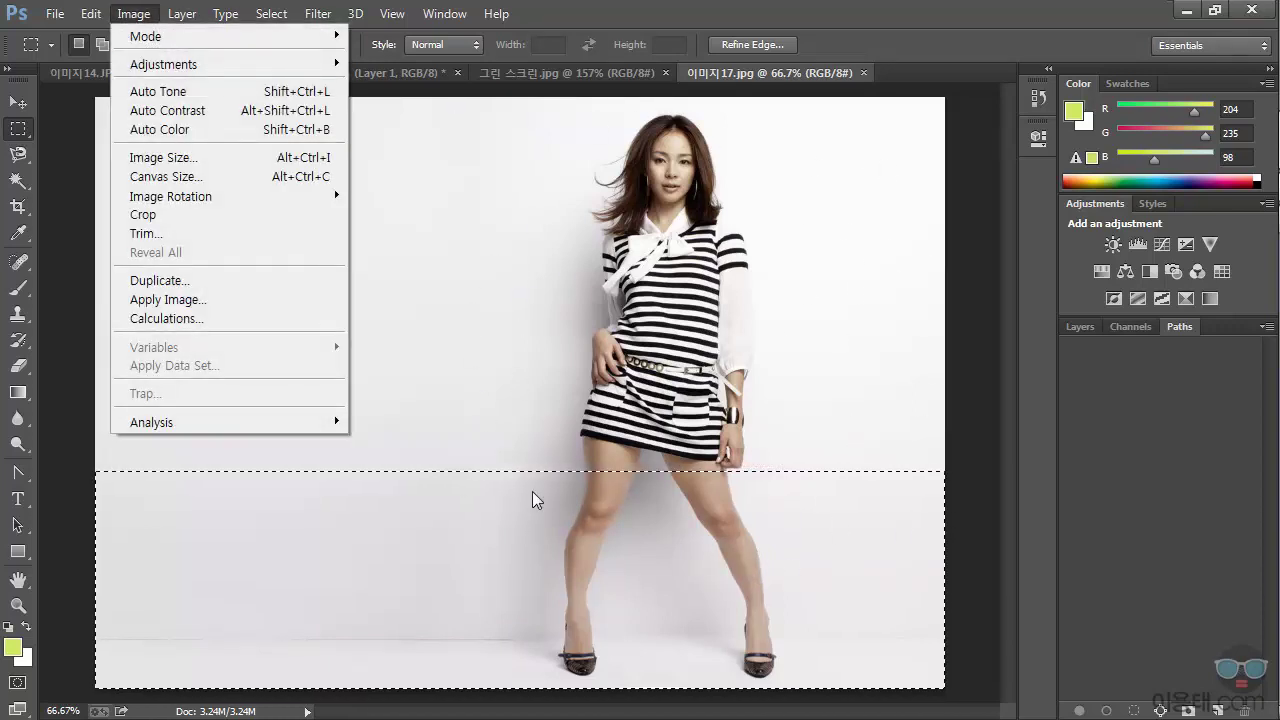
click(205, 183)
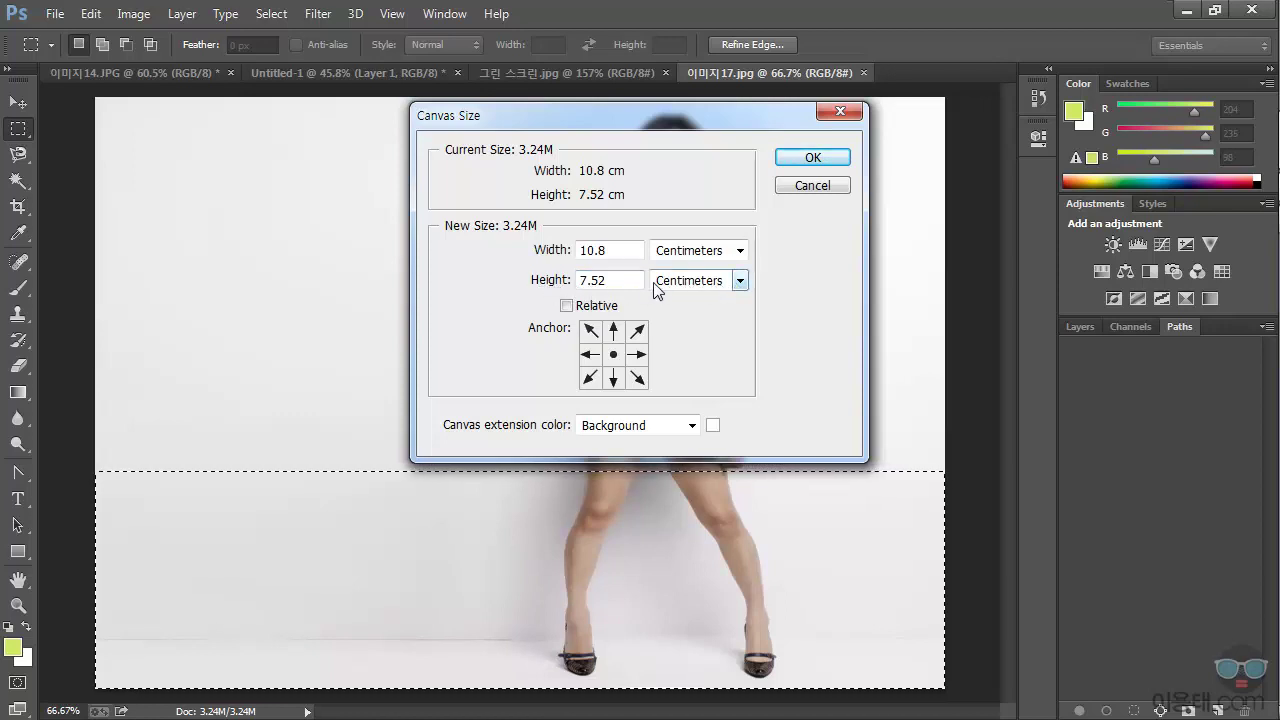
click(741, 280)
click(704, 317)
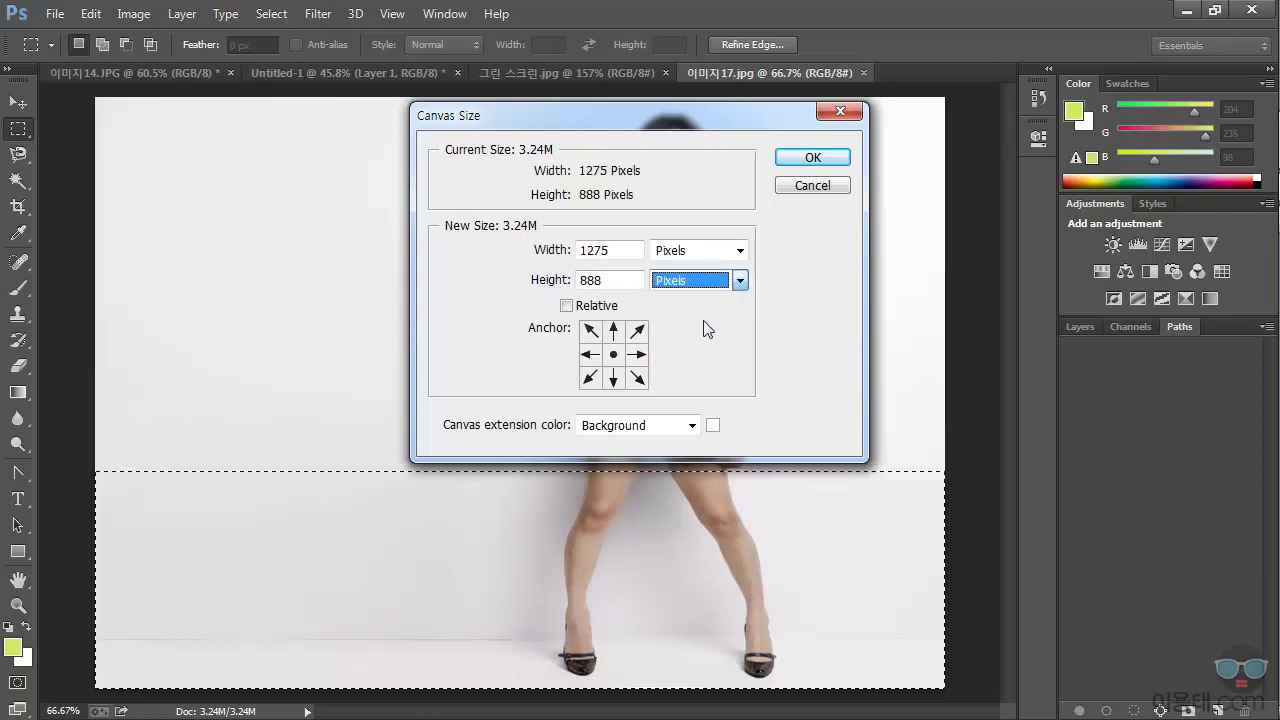
double_click(628, 284)
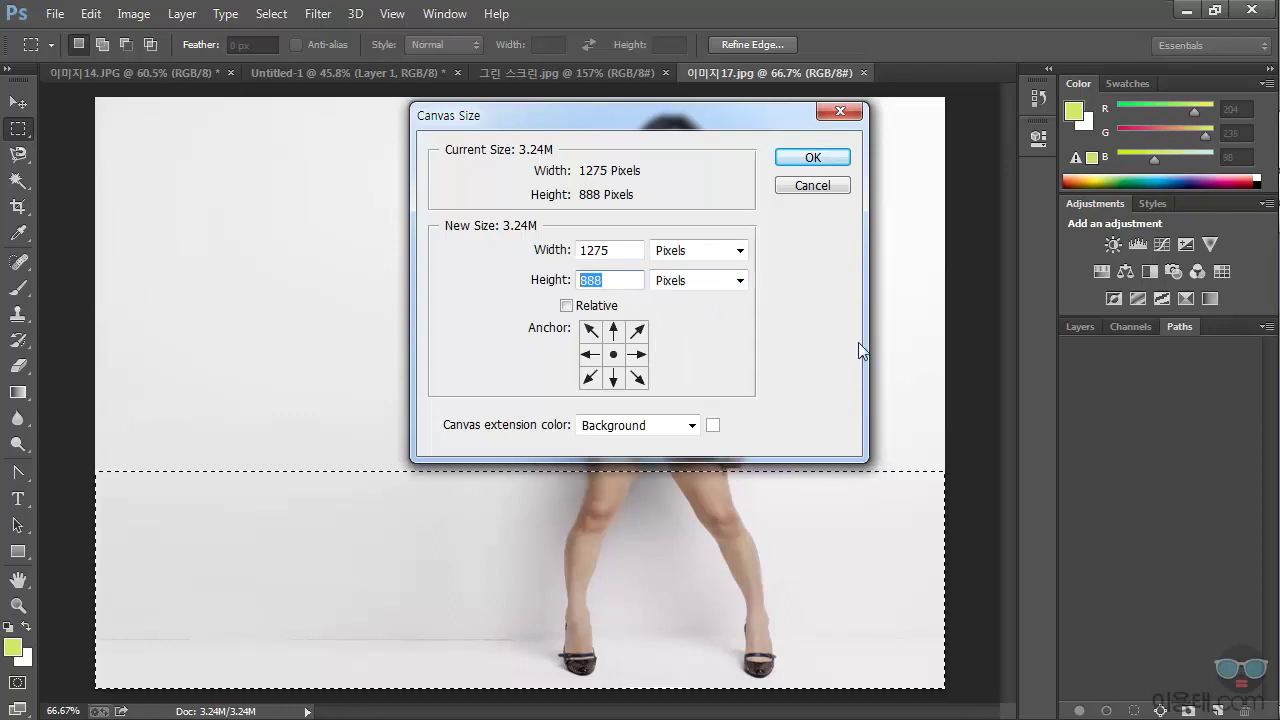
text(1500)
drag(735, 116, 1077, 130)
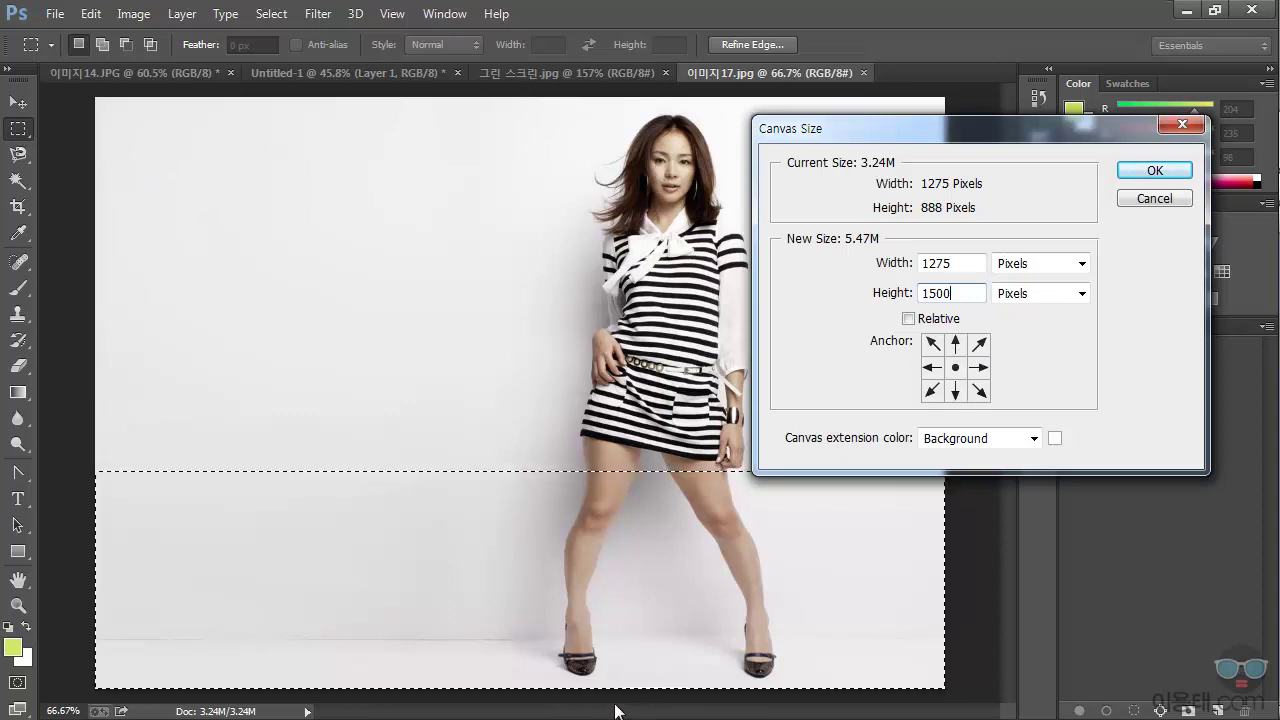
Anchor the photo at the top centre and apply the canvas extension below the woman's feet.
click(956, 344)
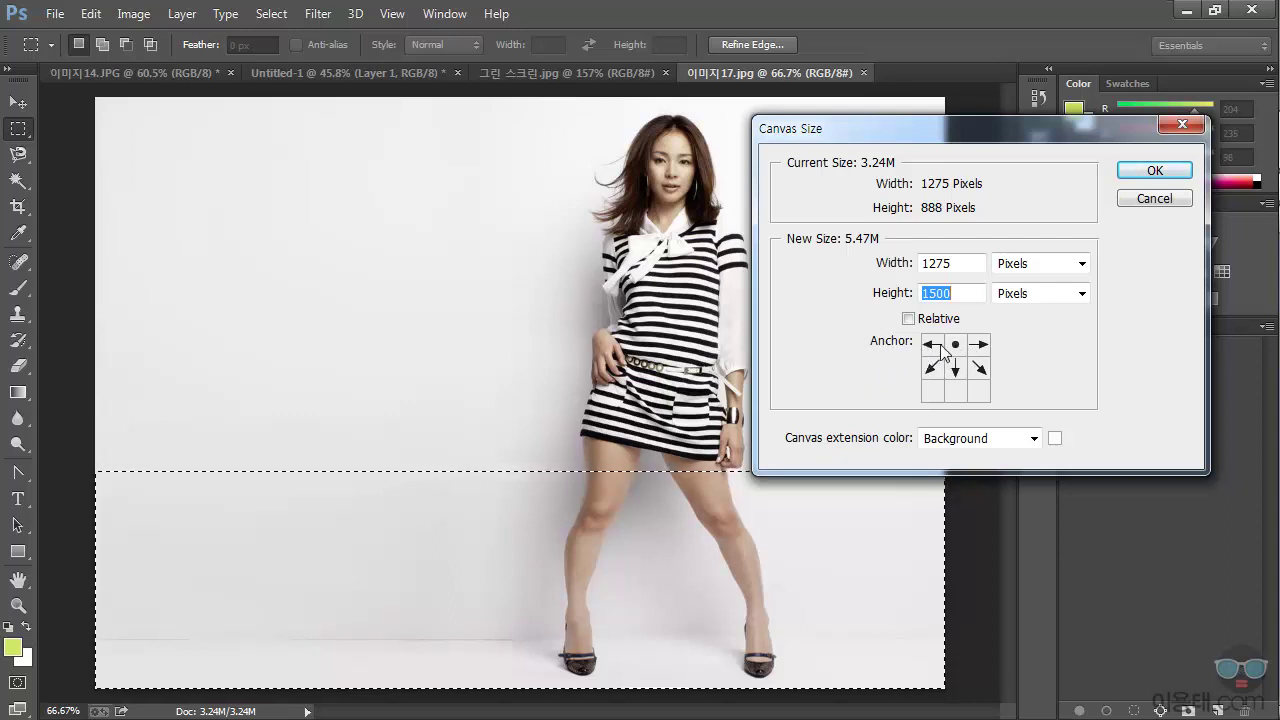
click(978, 367)
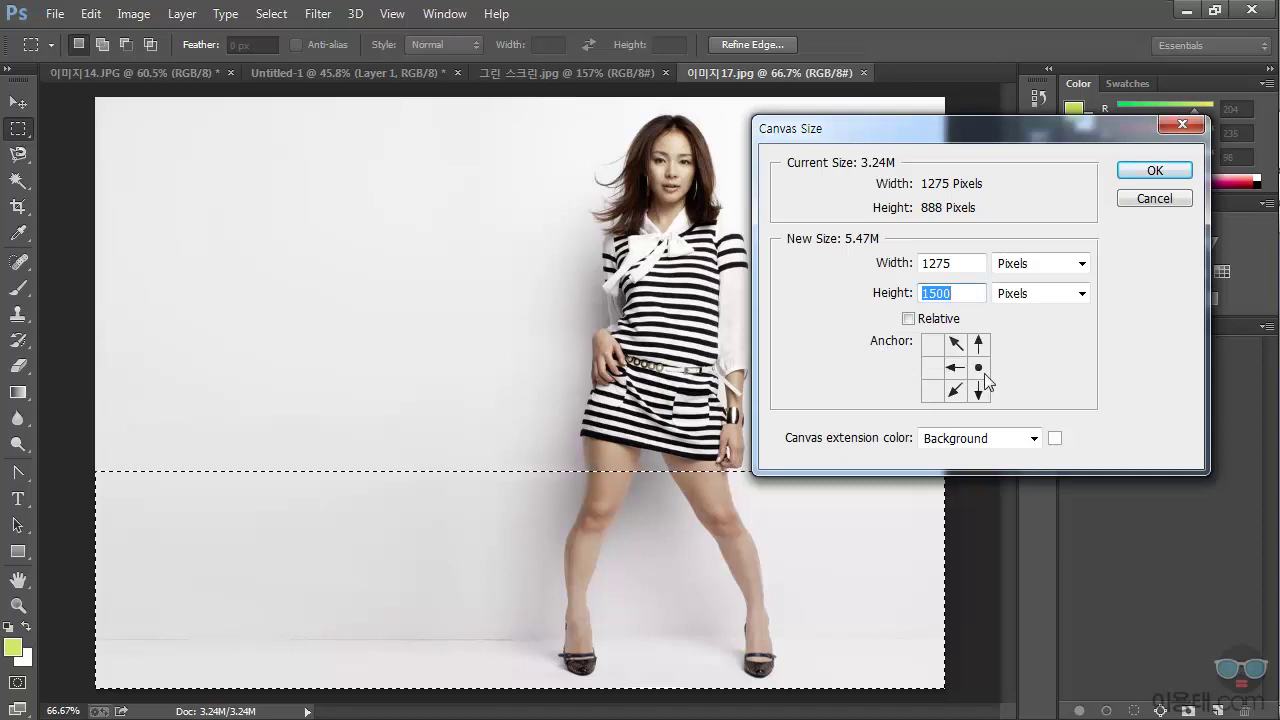
click(956, 393)
click(957, 347)
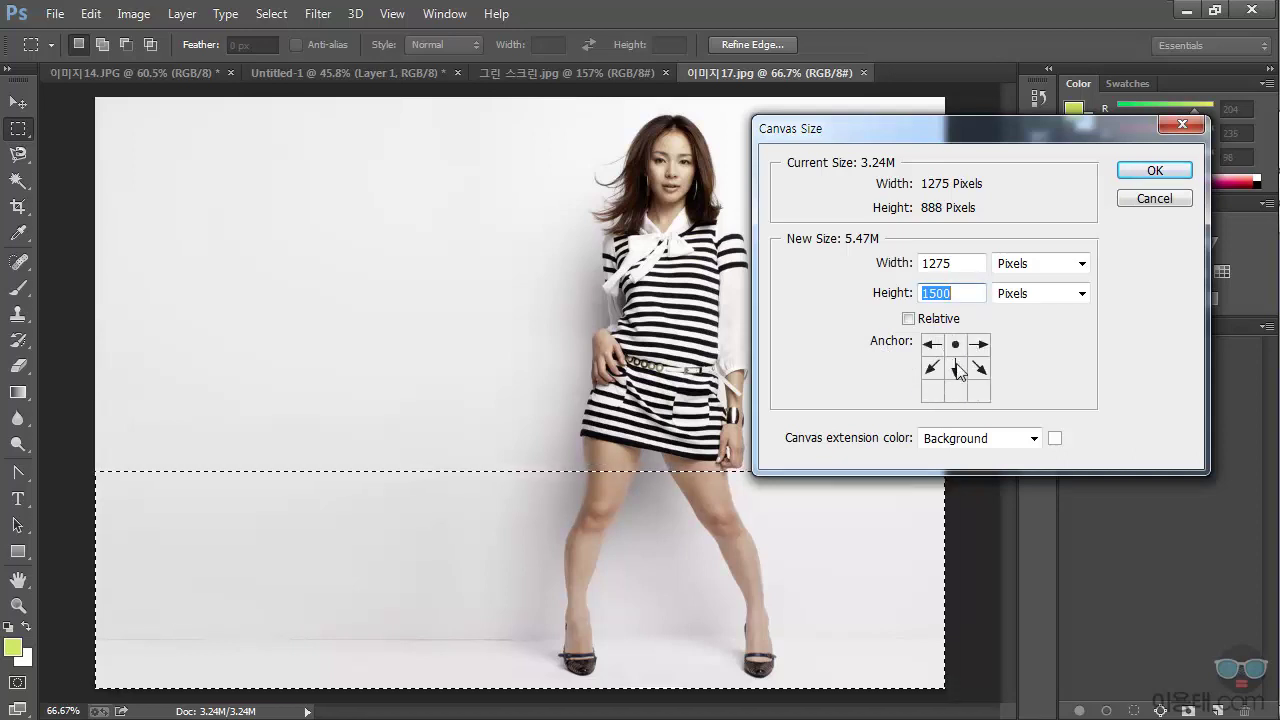
click(1152, 170)
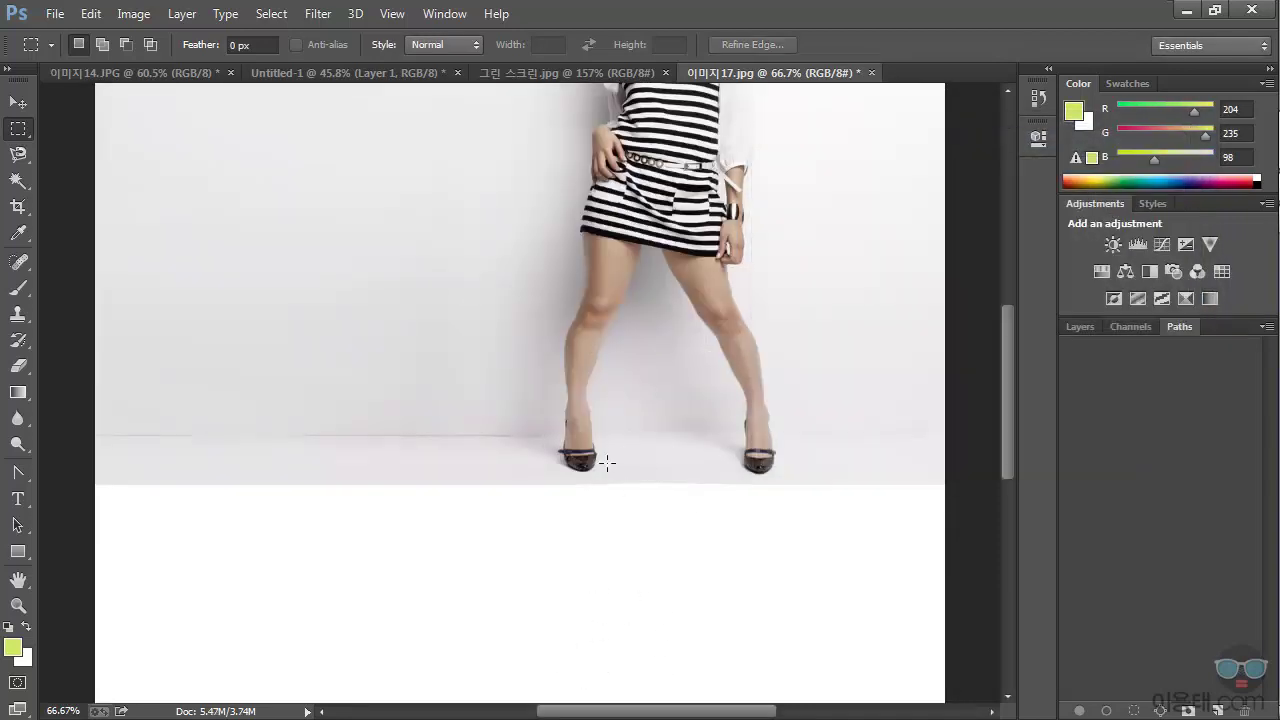
Select the full-width band from just below the dress hem to slightly beneath the feet with the Rectangular Marquee.
scroll(578, 339, down, 3)
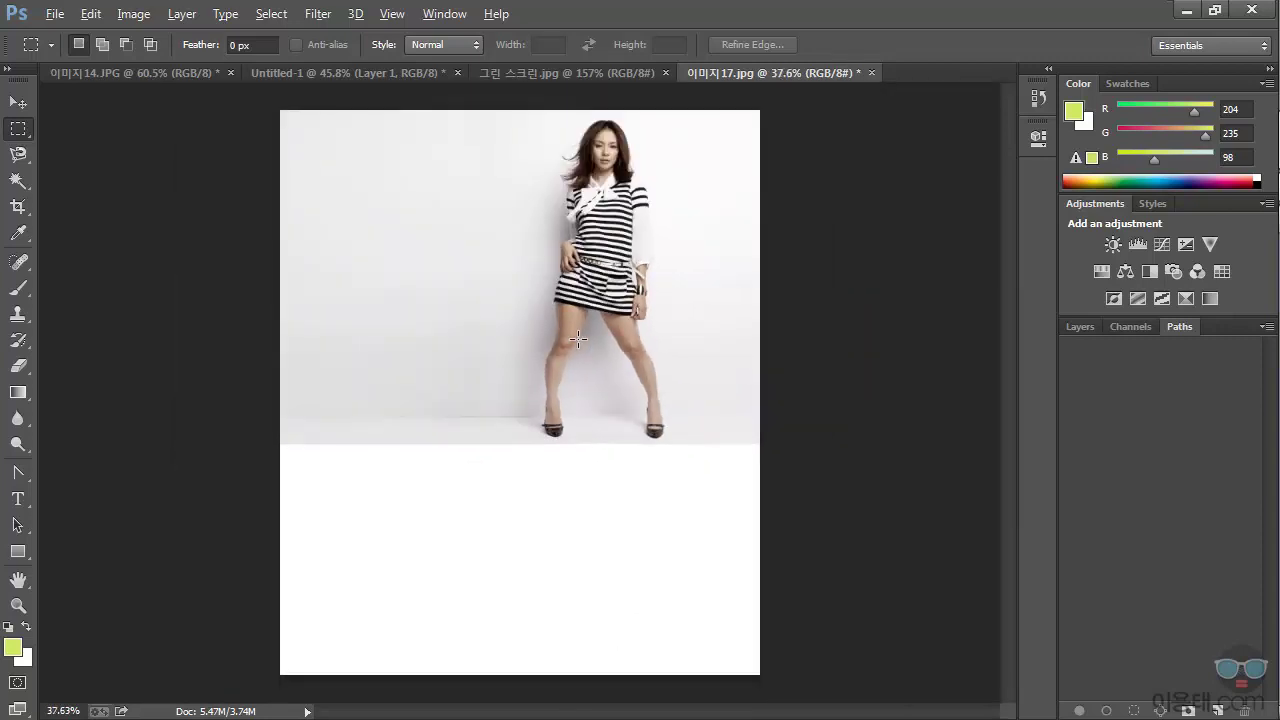
key(alt)
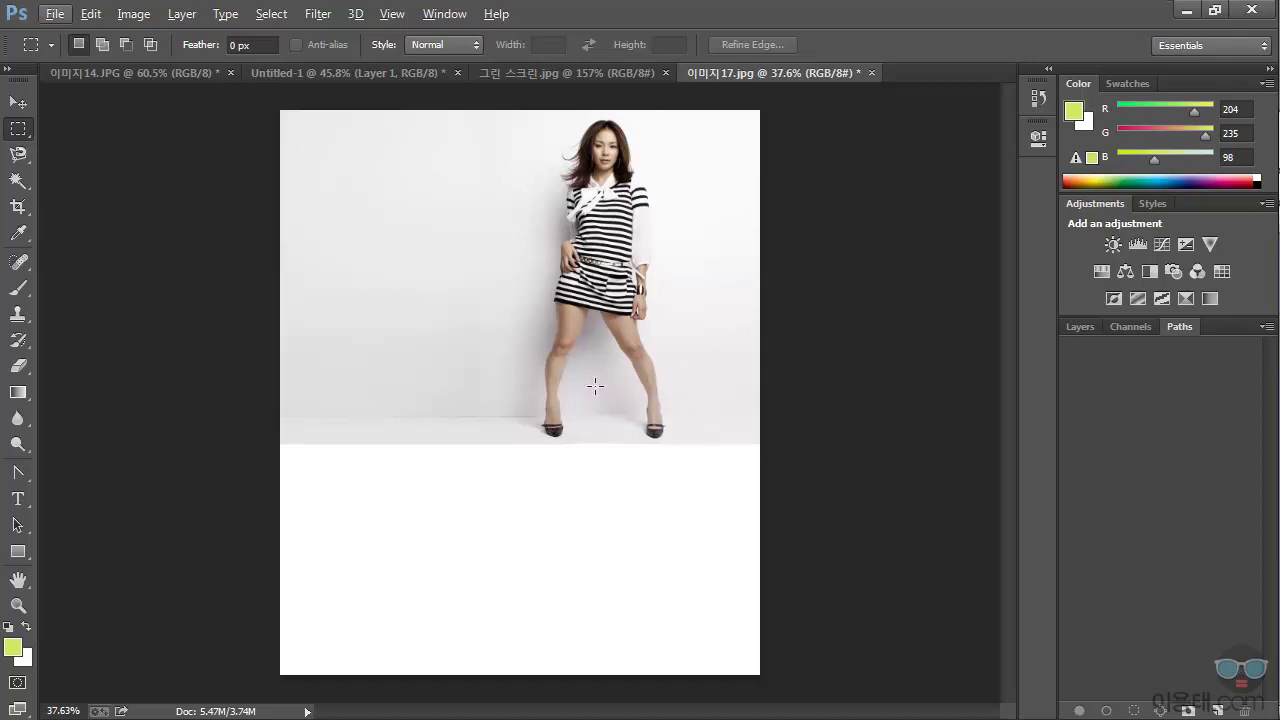
click(15, 128)
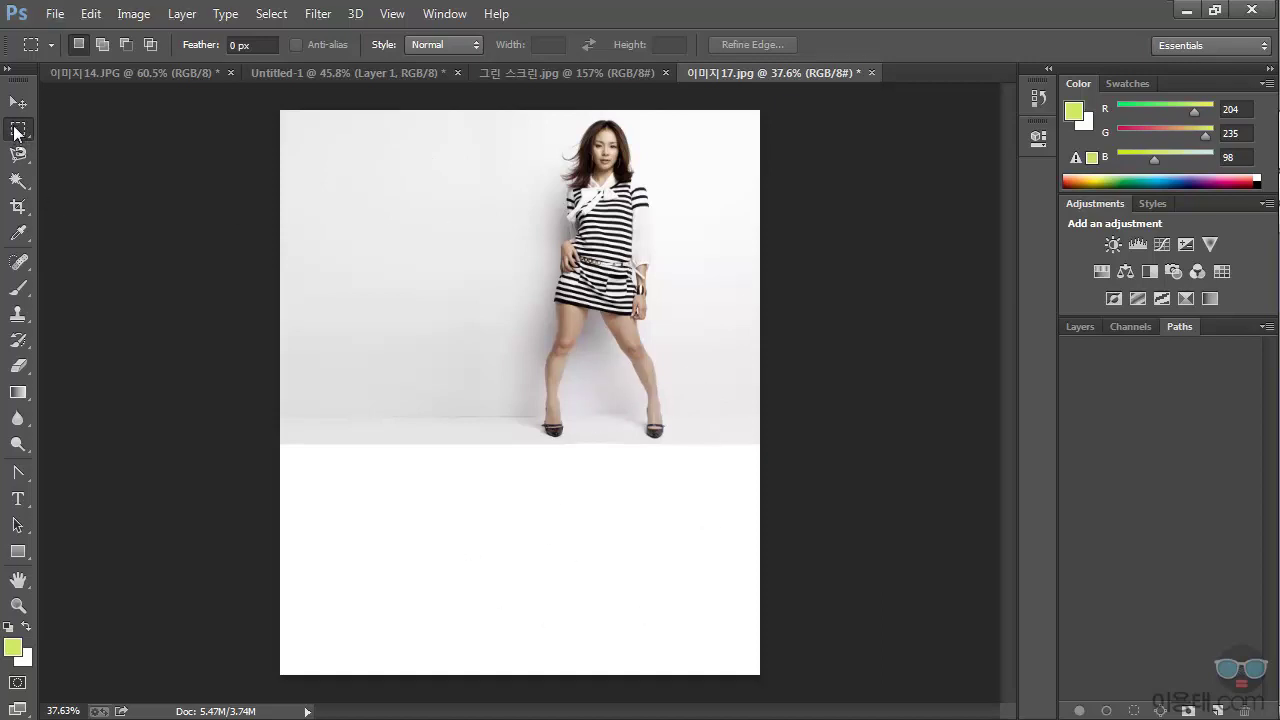
right_click(15, 131)
click(15, 131)
drag(254, 470, 907, 333)
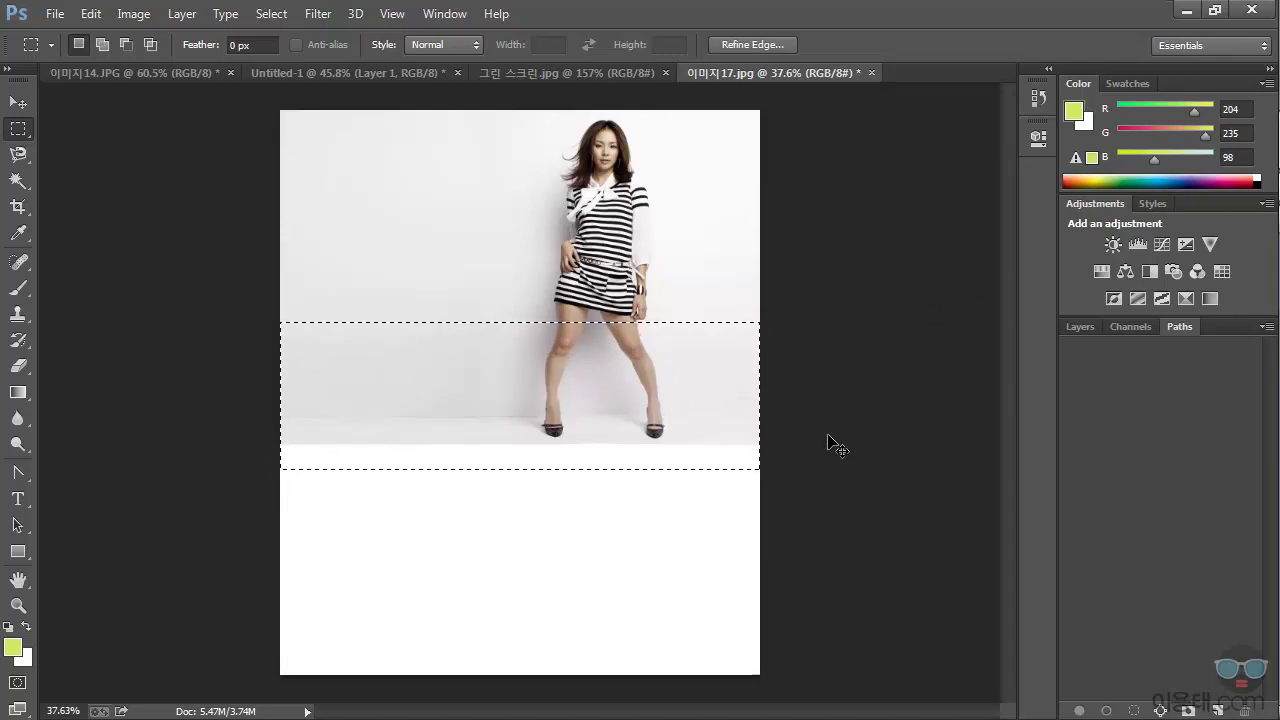
key(ctrl+t)
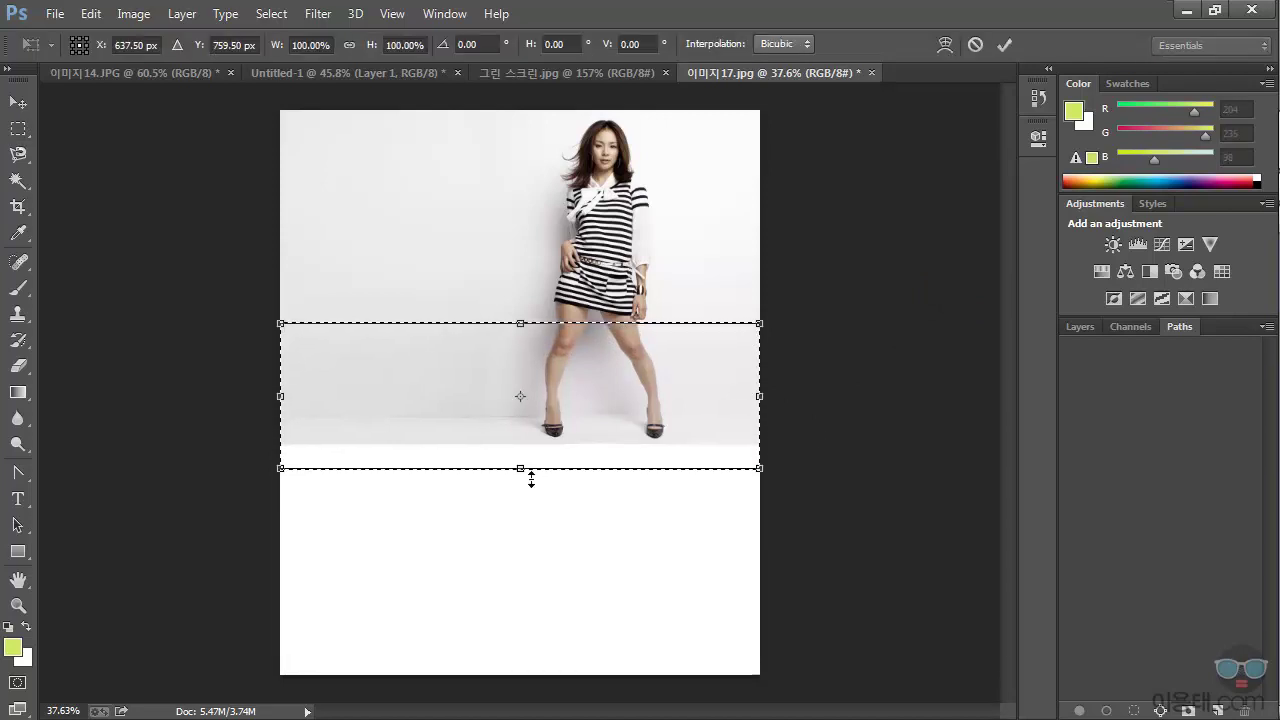
drag(531, 479, 550, 575)
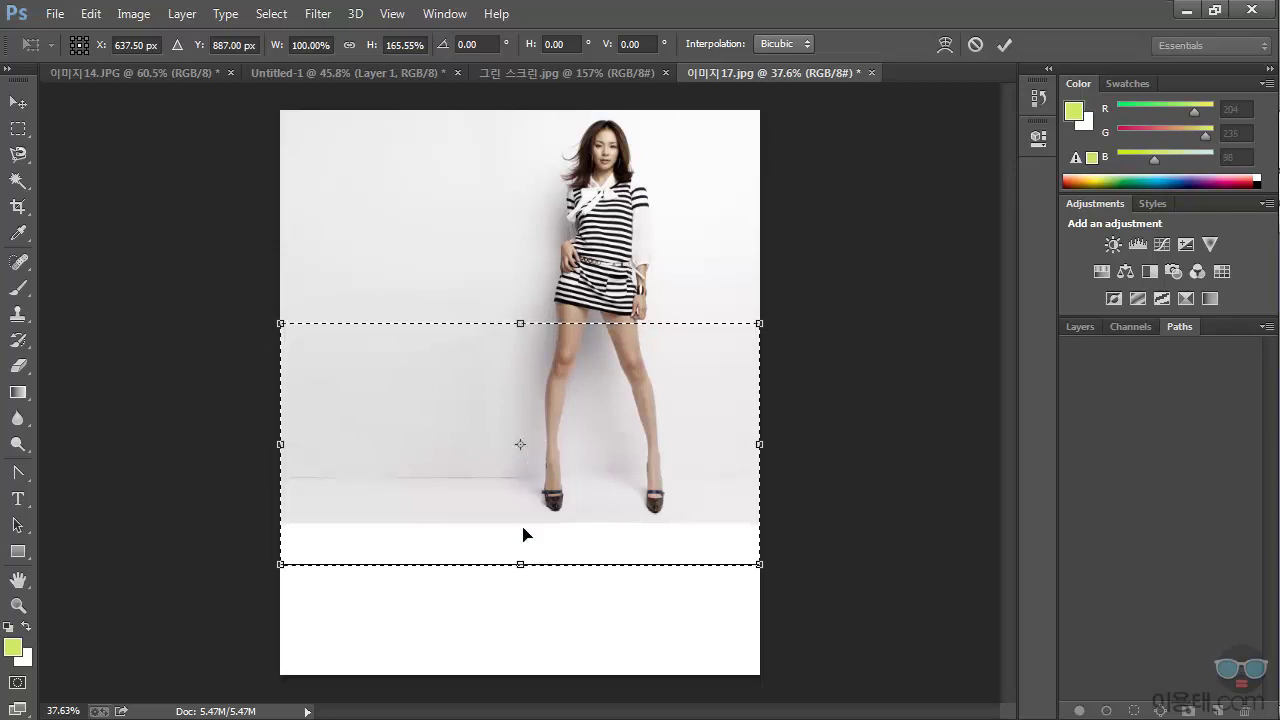
drag(529, 568, 541, 602)
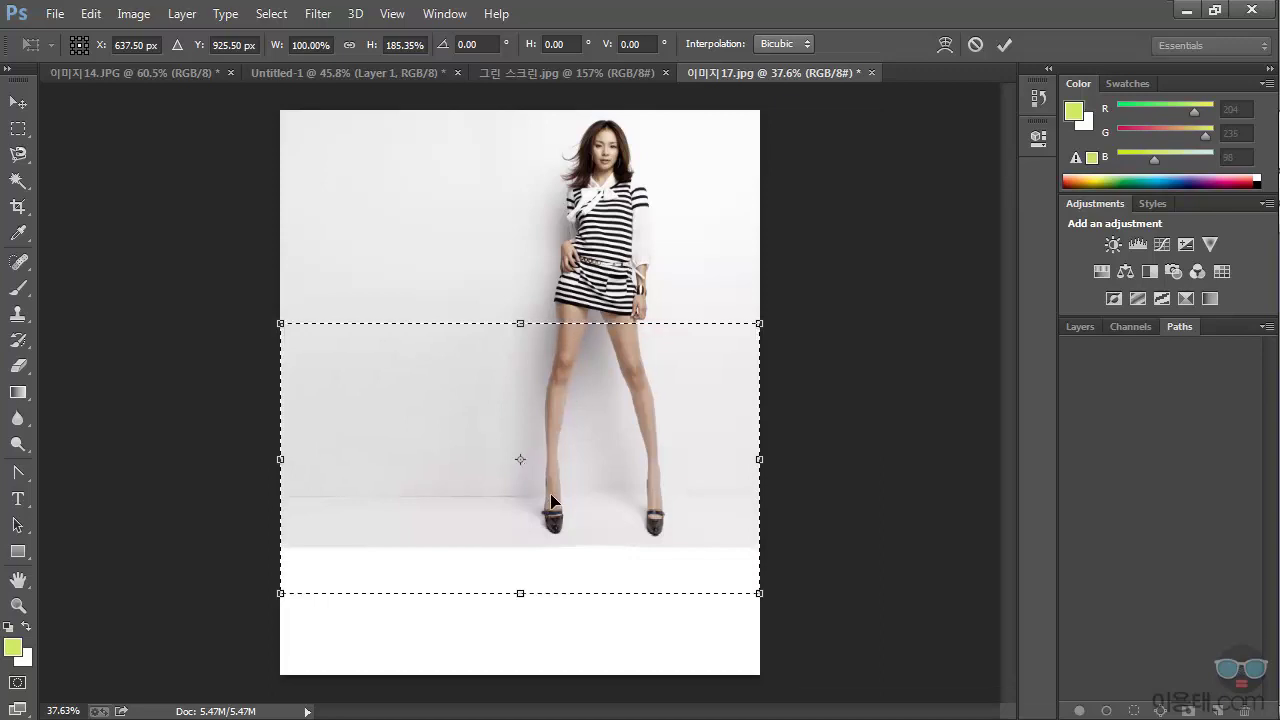
drag(520, 593, 520, 564)
click(1039, 100)
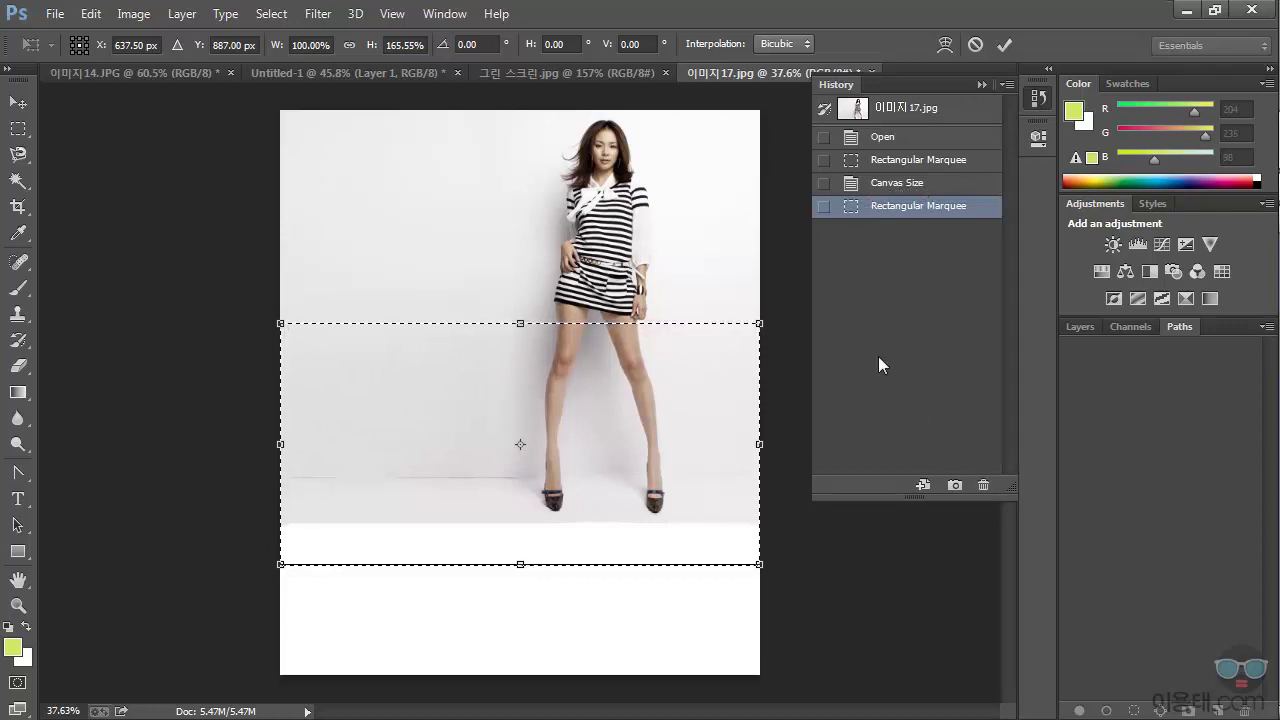
key(Escape)
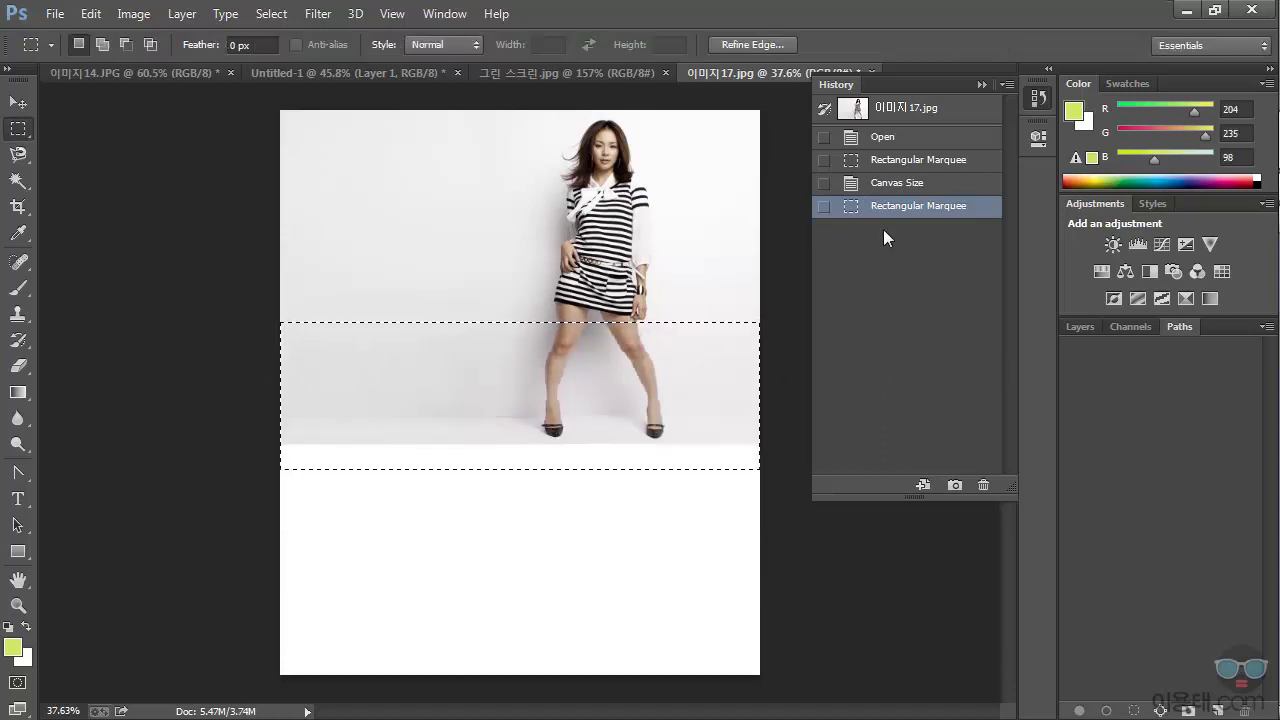
click(982, 86)
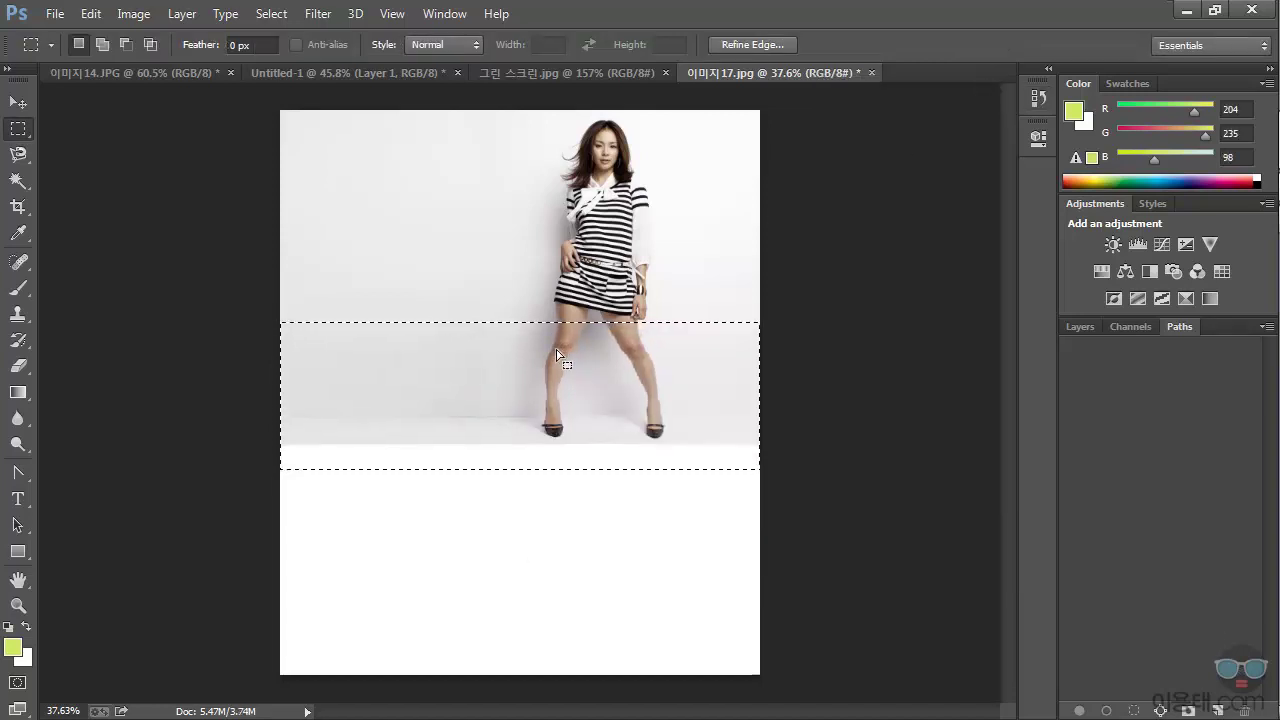
With Free Transform, move the reference point to the selection's upper edge, stretch the legs down to about 173% height, apply and deselect.
key(ctrl+t)
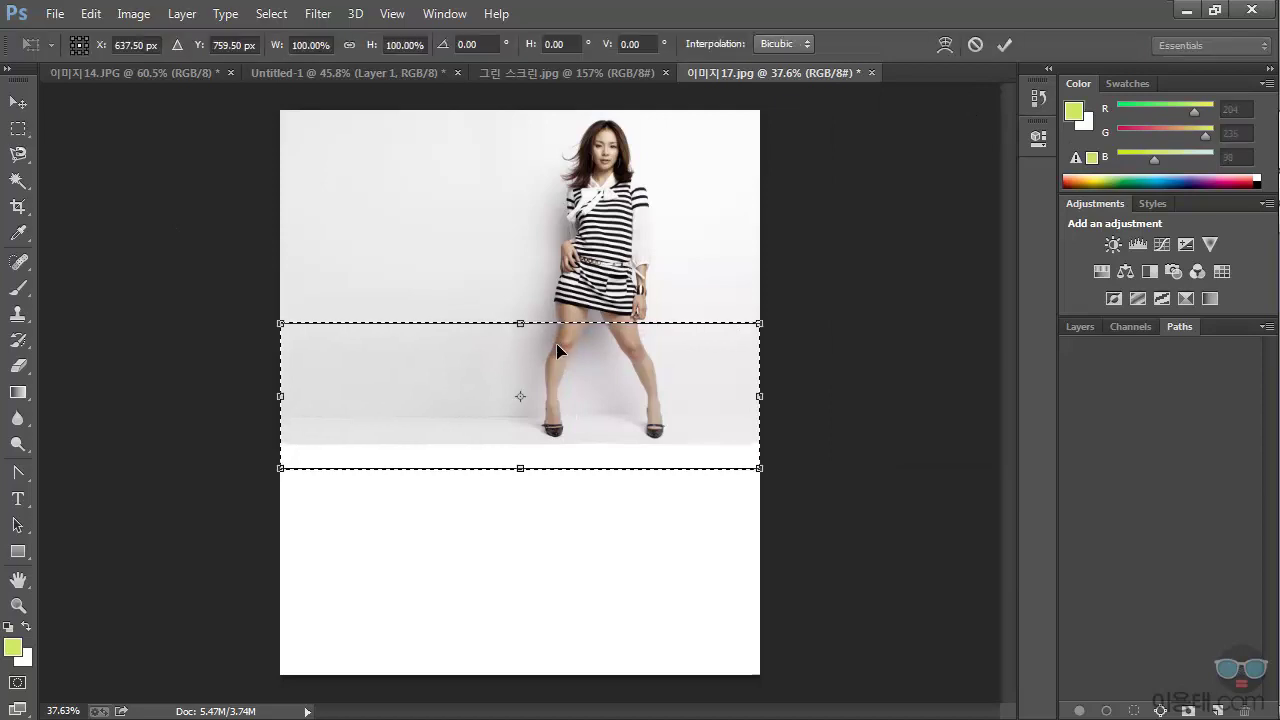
drag(521, 400, 521, 331)
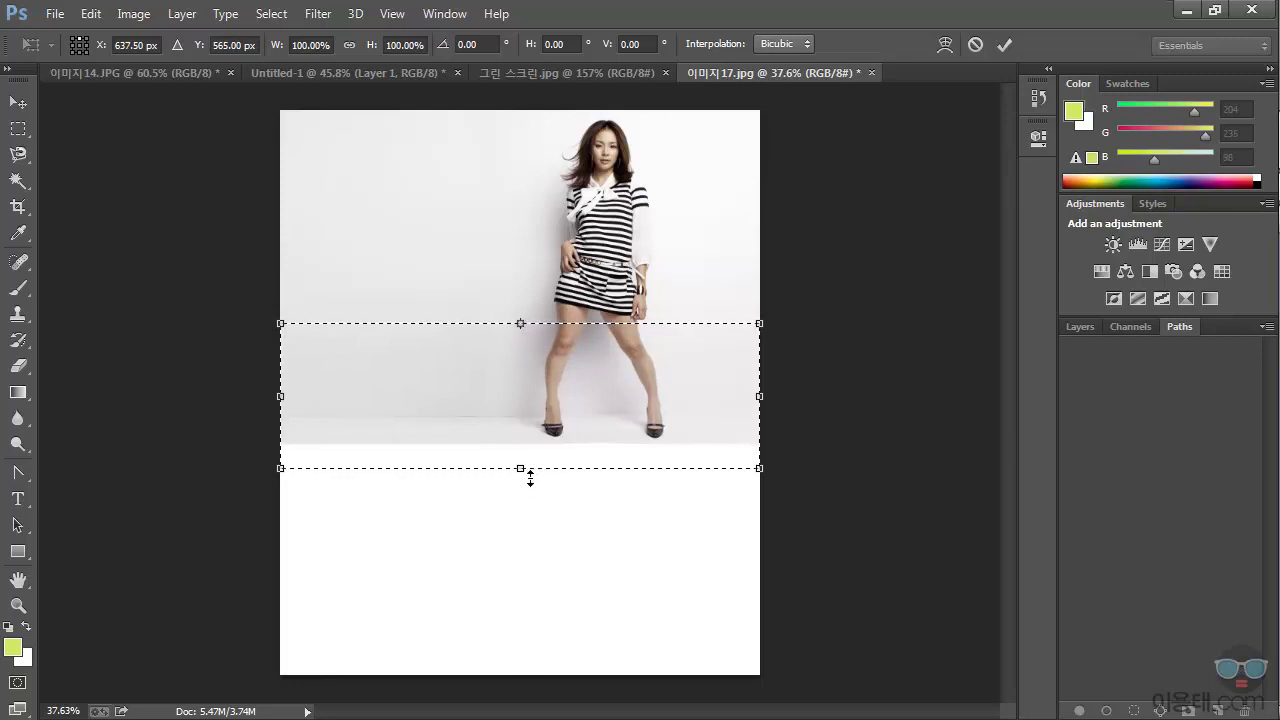
drag(522, 470, 523, 569)
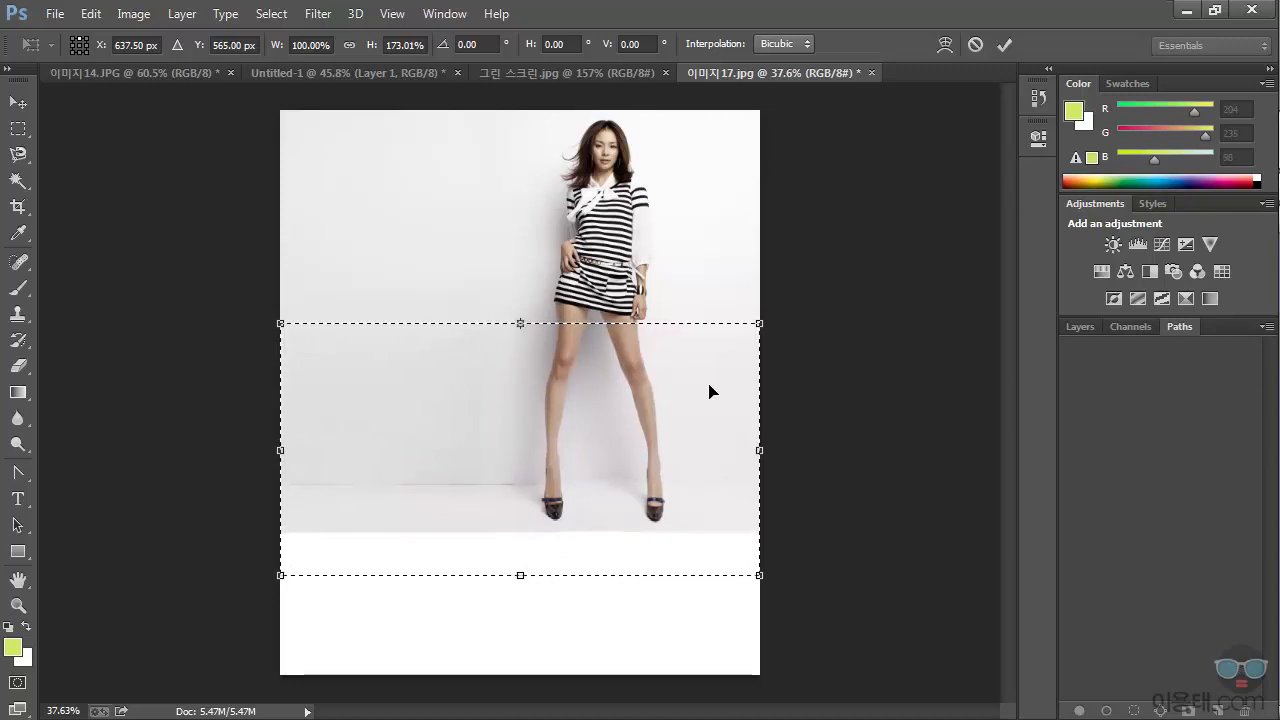
key(Return)
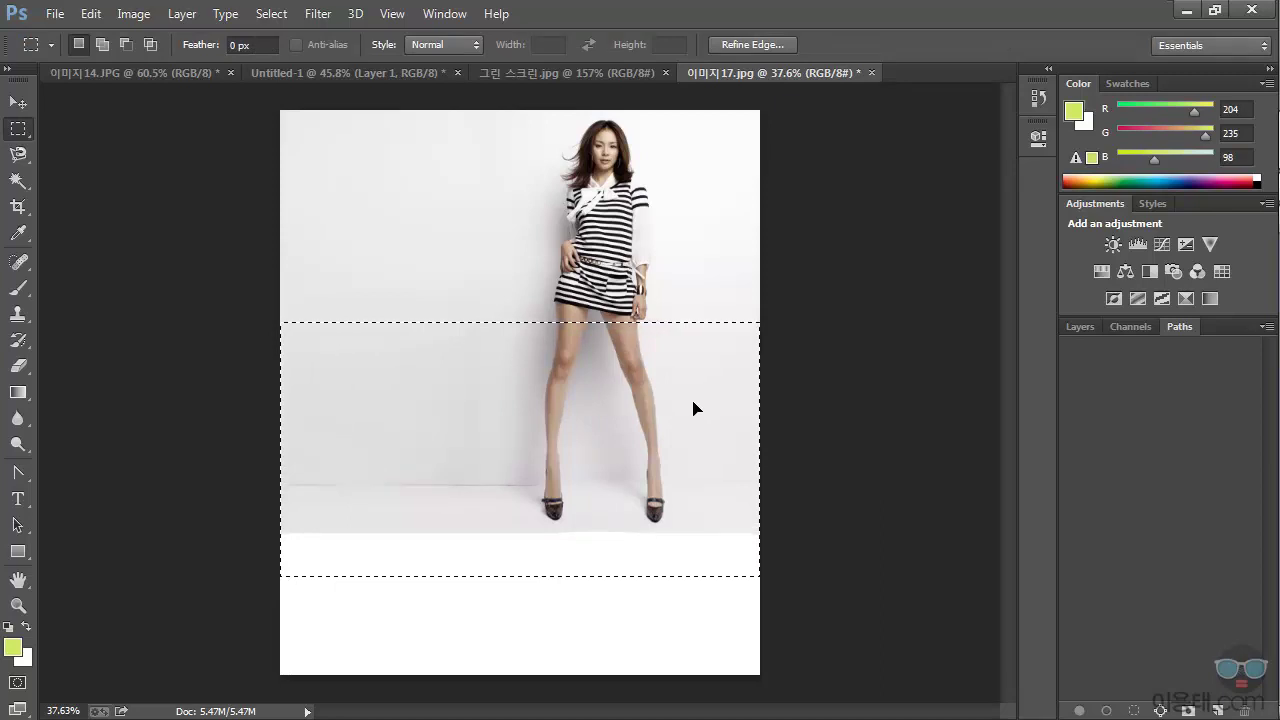
key(ctrl+d)
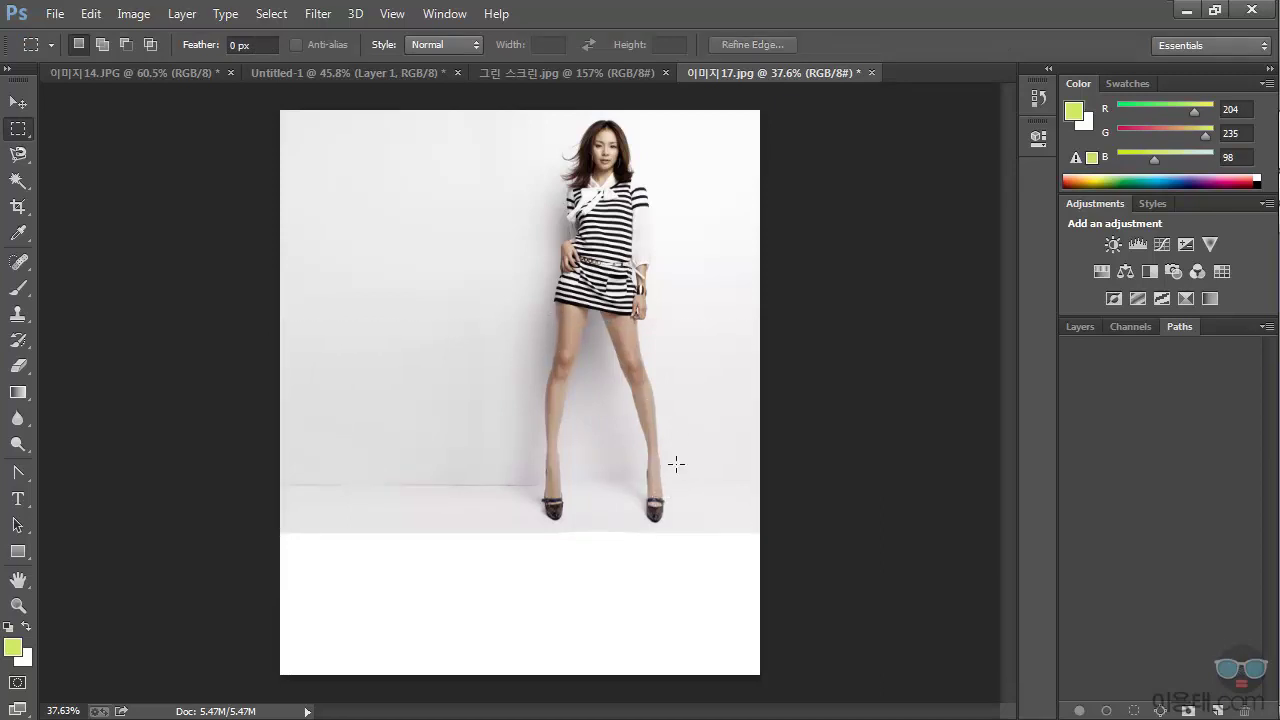
Marquee-select the full-width band around the ankles and feet, compress it toward its upper edge to about 54% height, apply and deselect.
drag(263, 557, 902, 451)
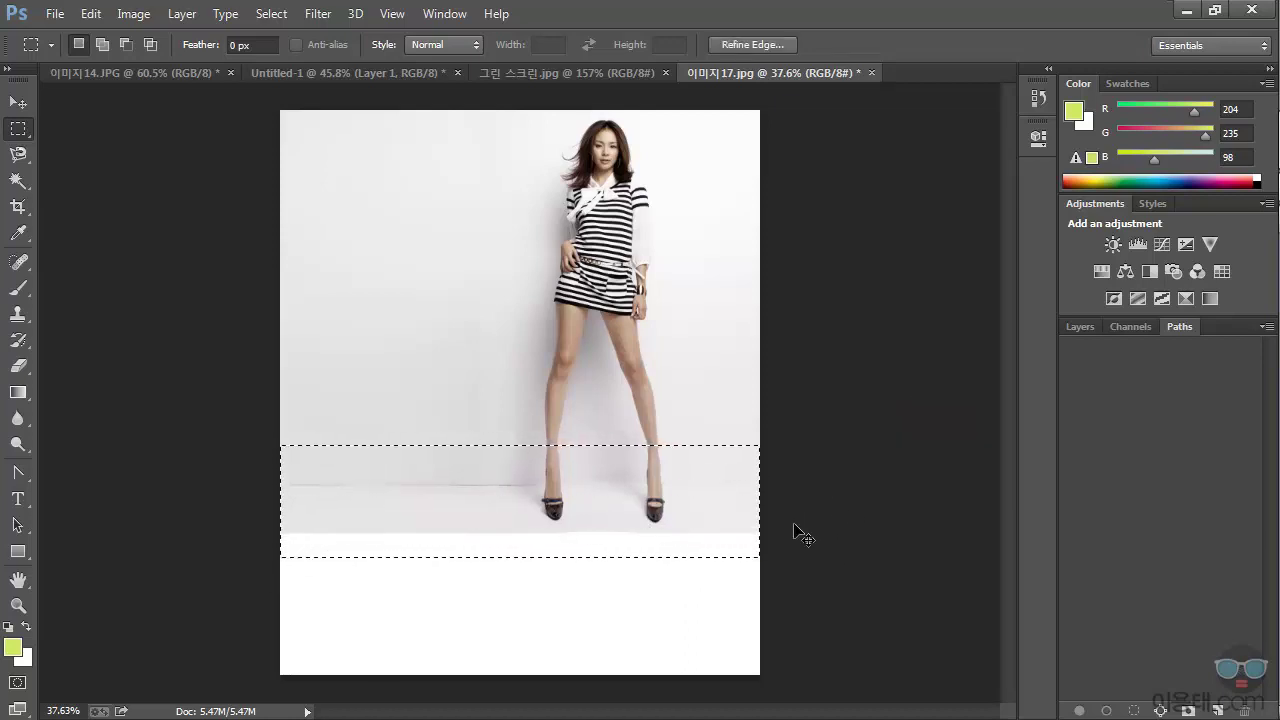
key(ctrl+t)
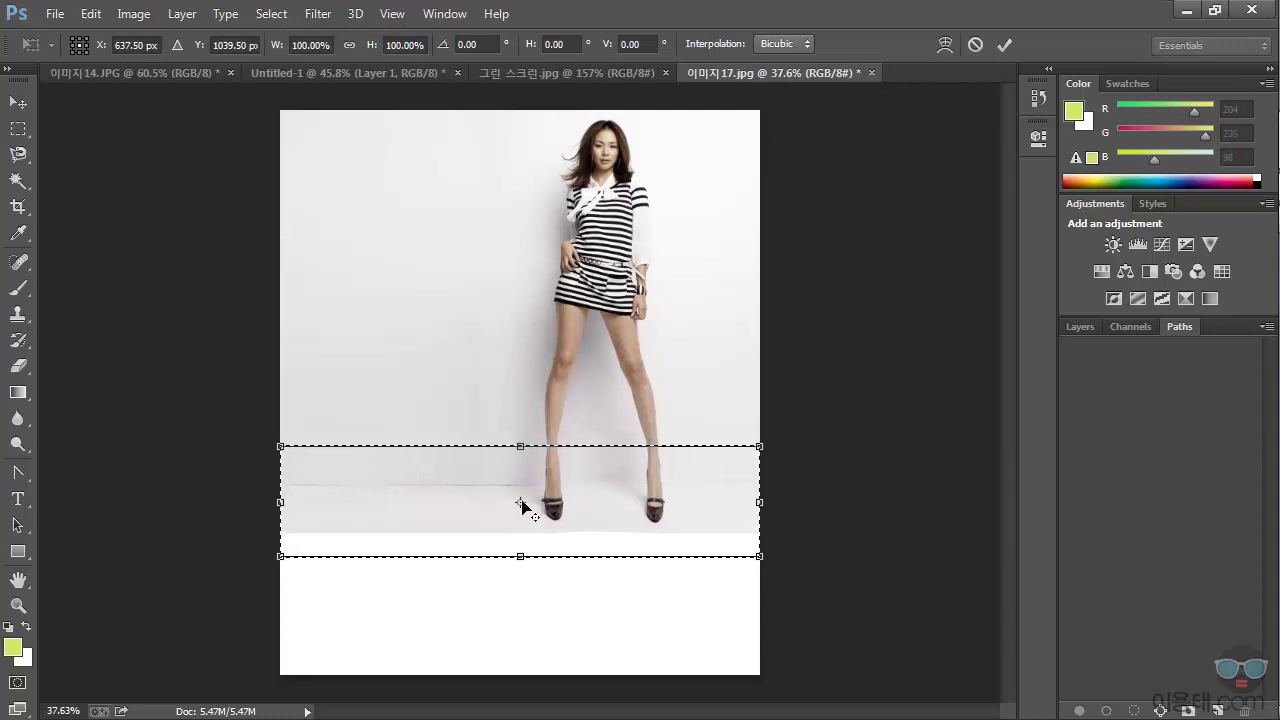
drag(521, 503, 522, 452)
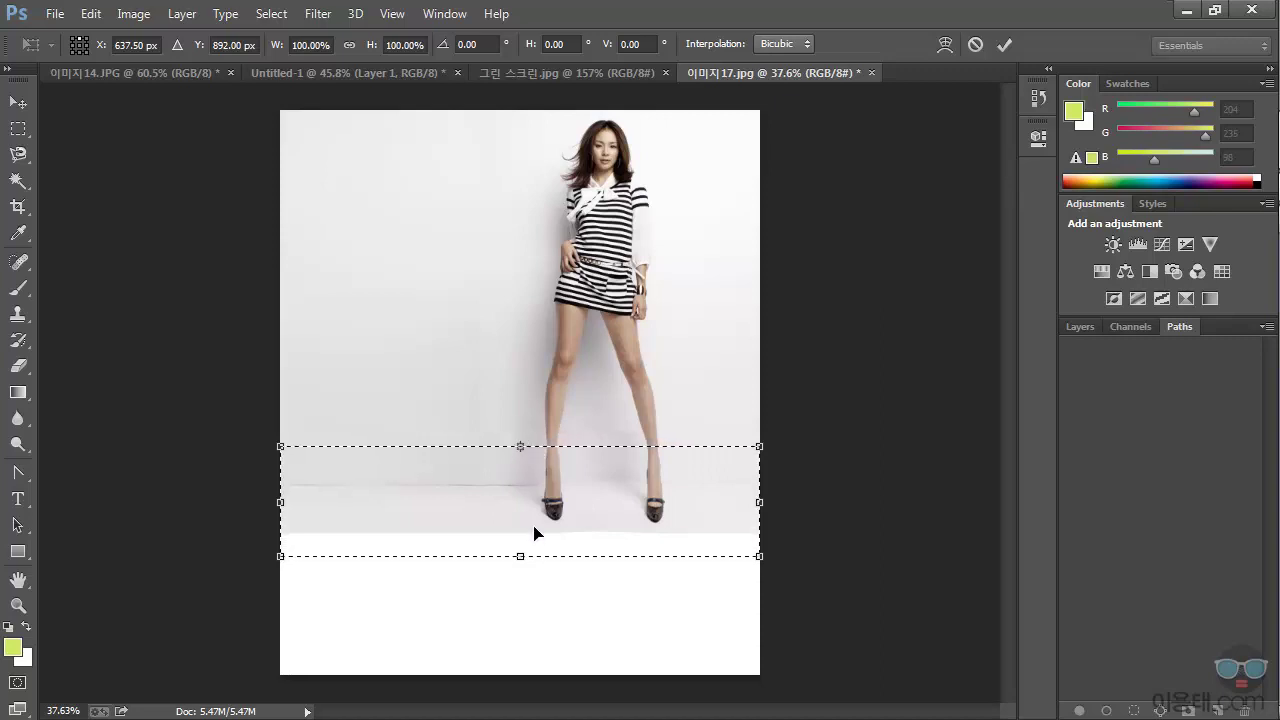
drag(530, 562, 671, 515)
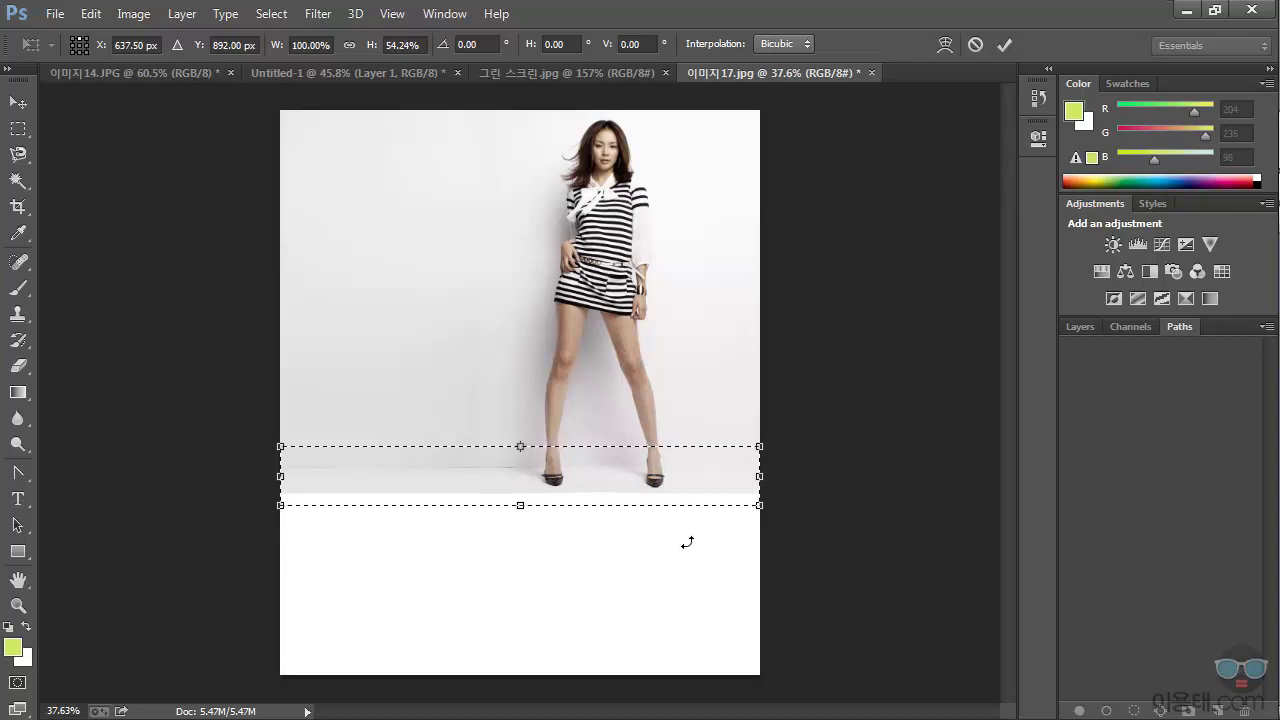
key(Return)
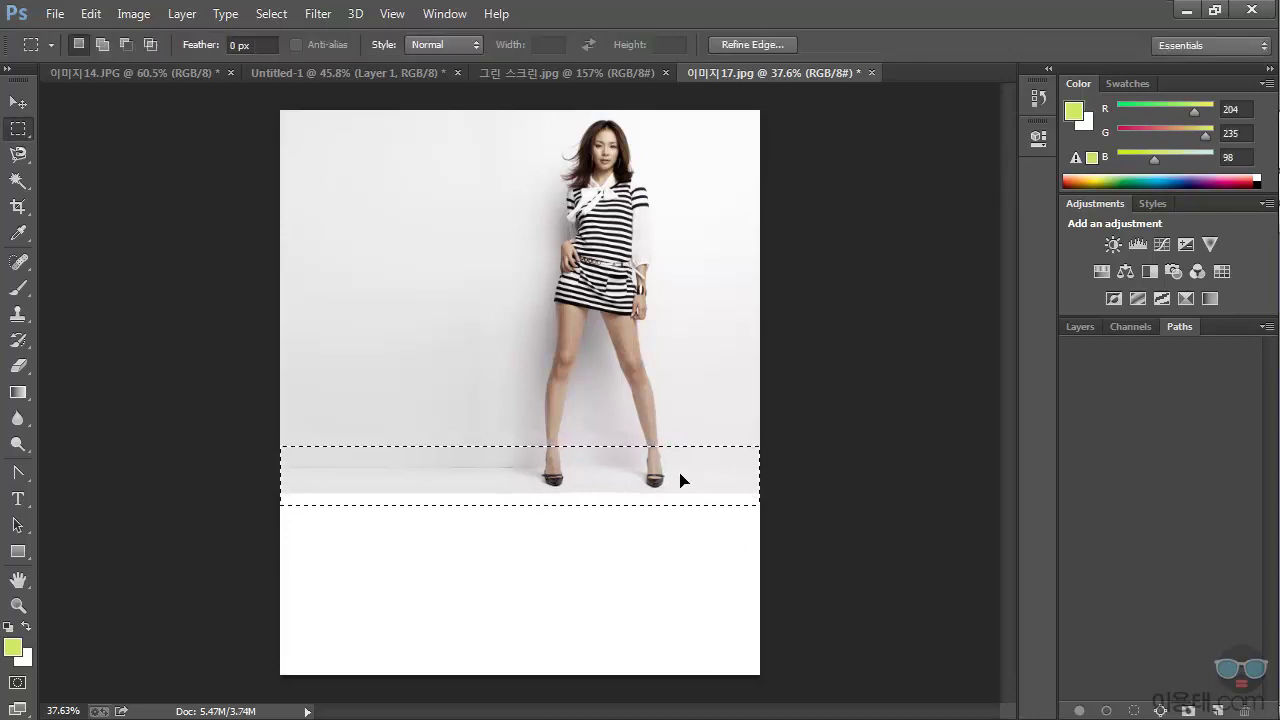
key(ctrl+d)
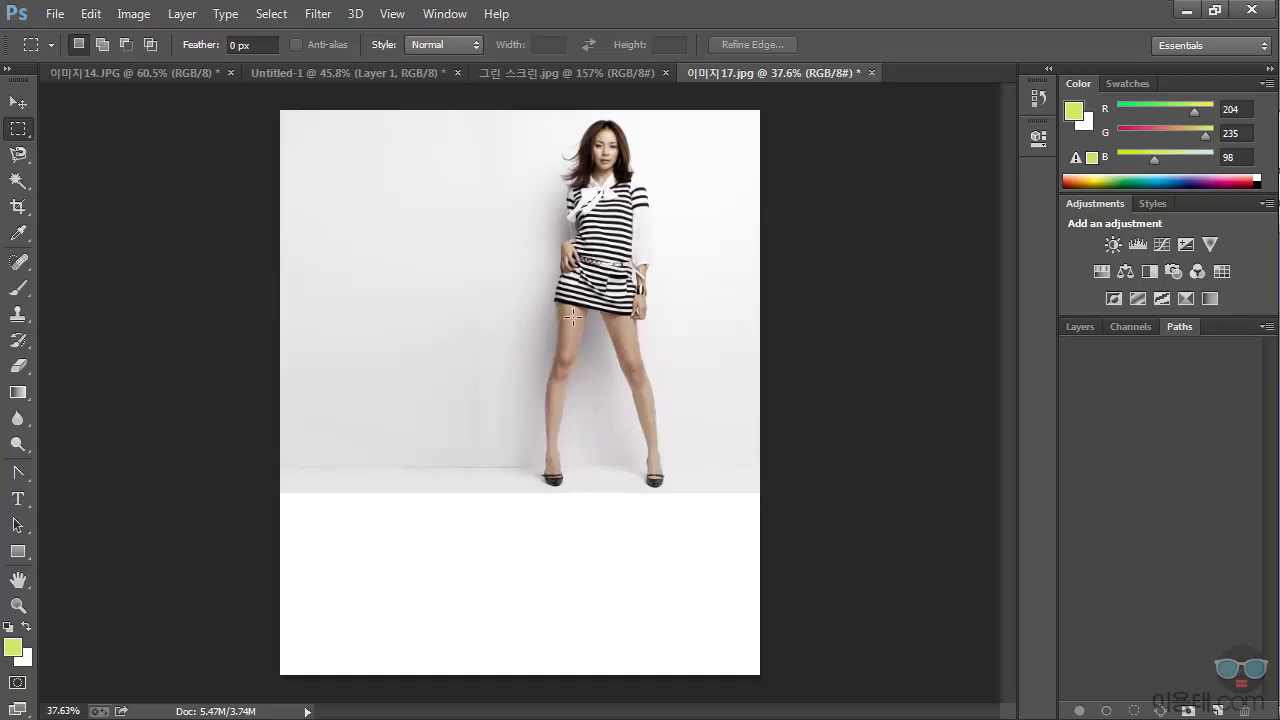
Crop away the blank white canvas beneath the woman's feet.
click(18, 207)
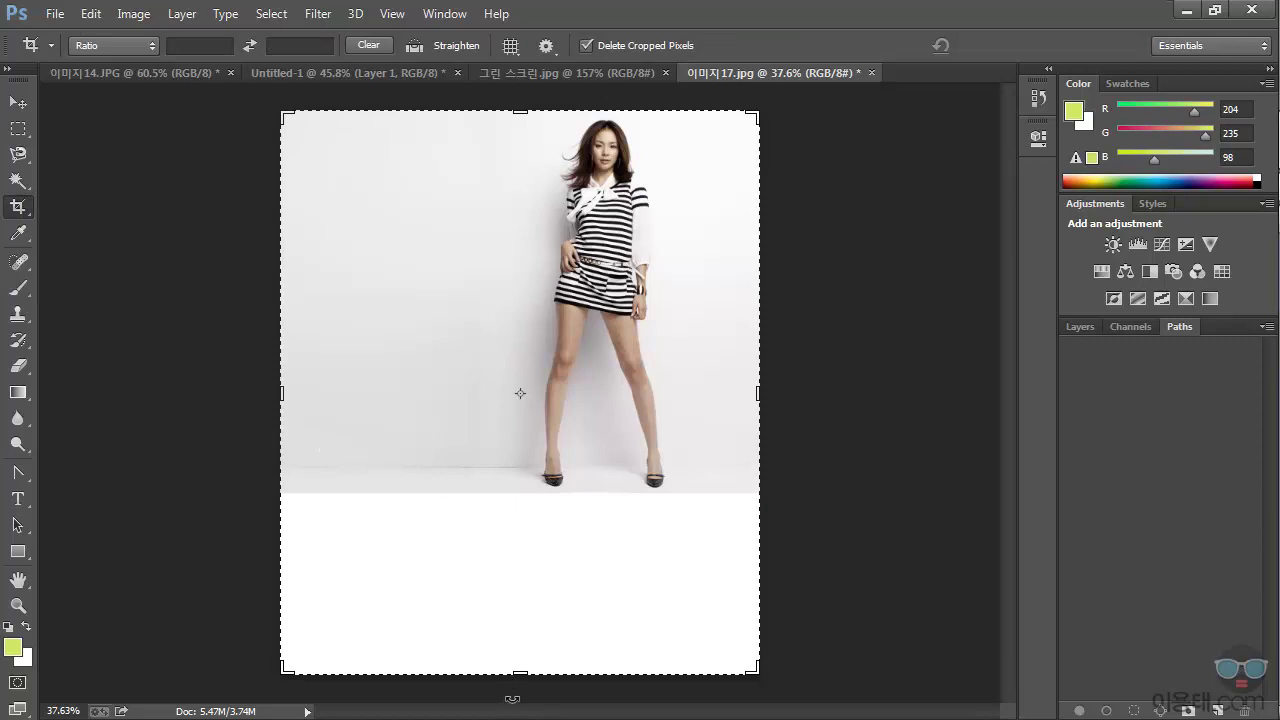
drag(534, 684, 594, 596)
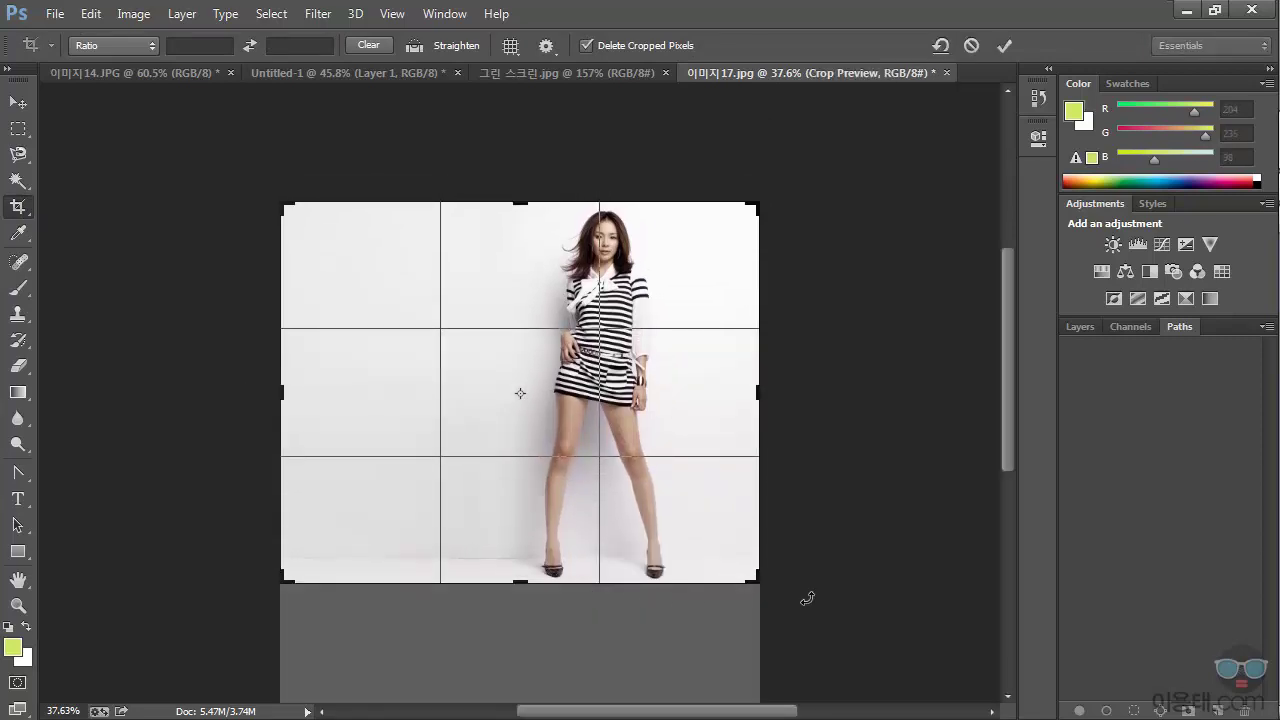
key(Return)
scroll(615, 440, up, 3)
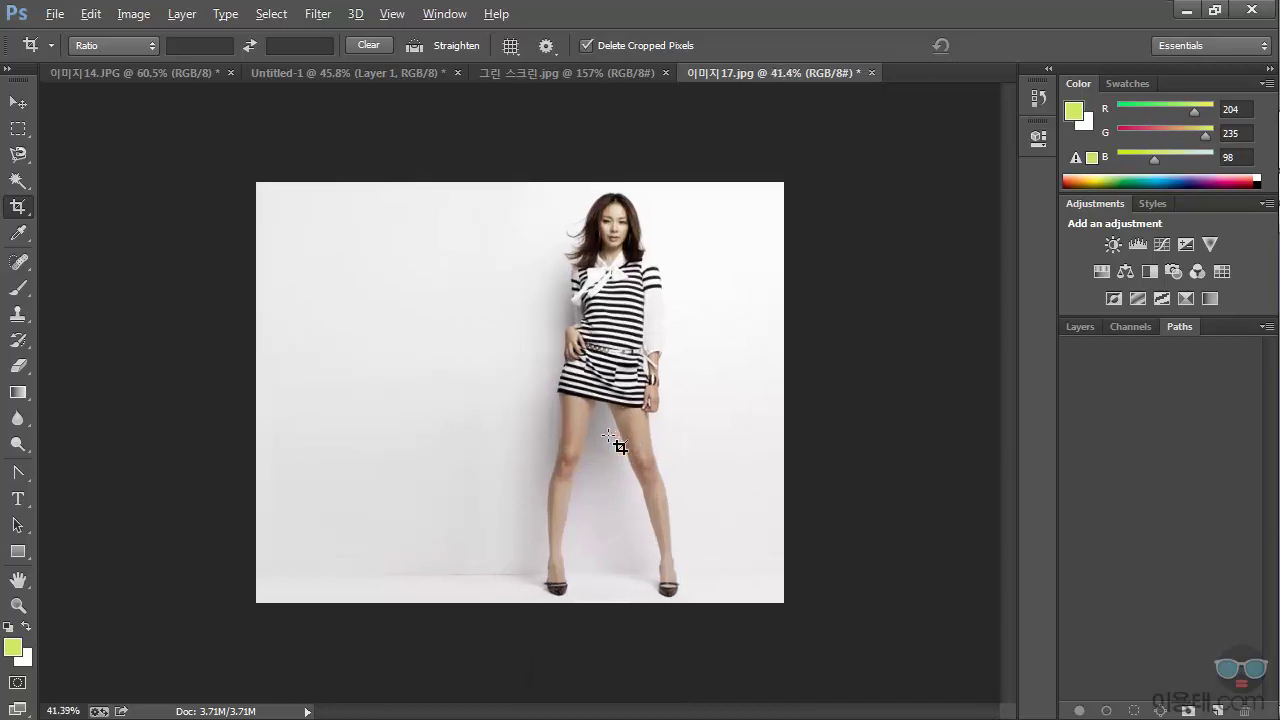
scroll(615, 440, up, 1)
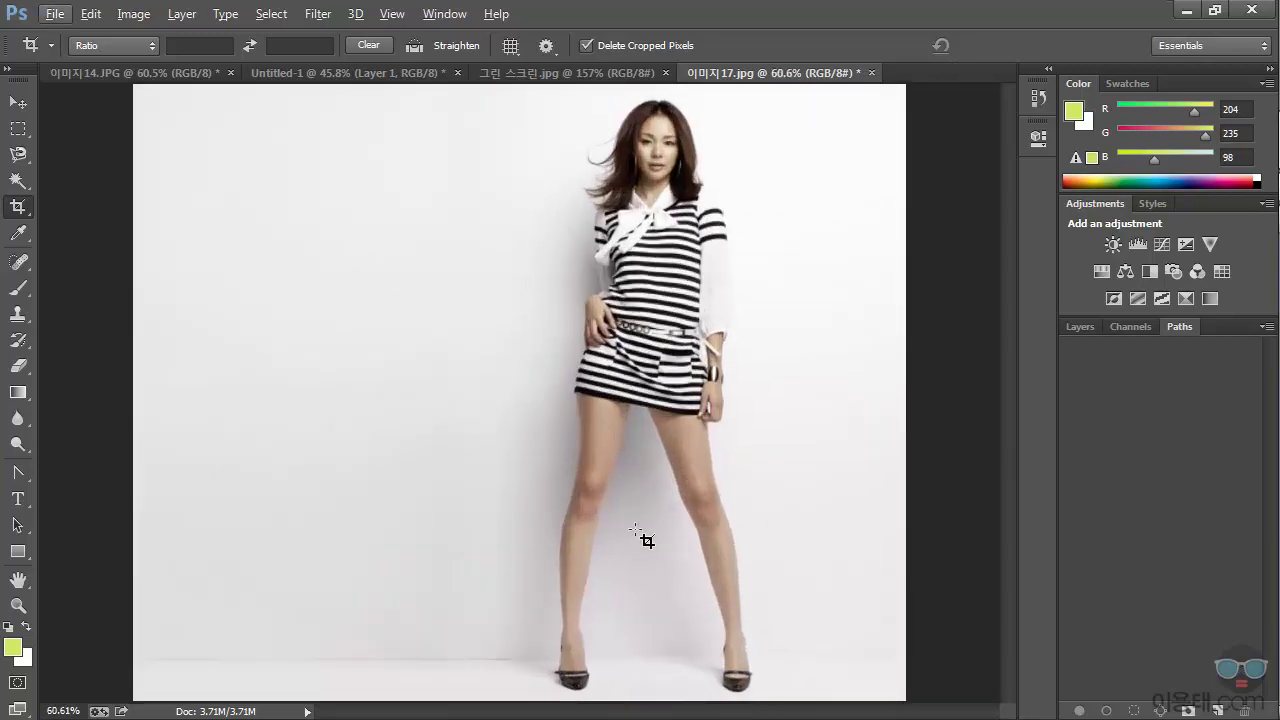